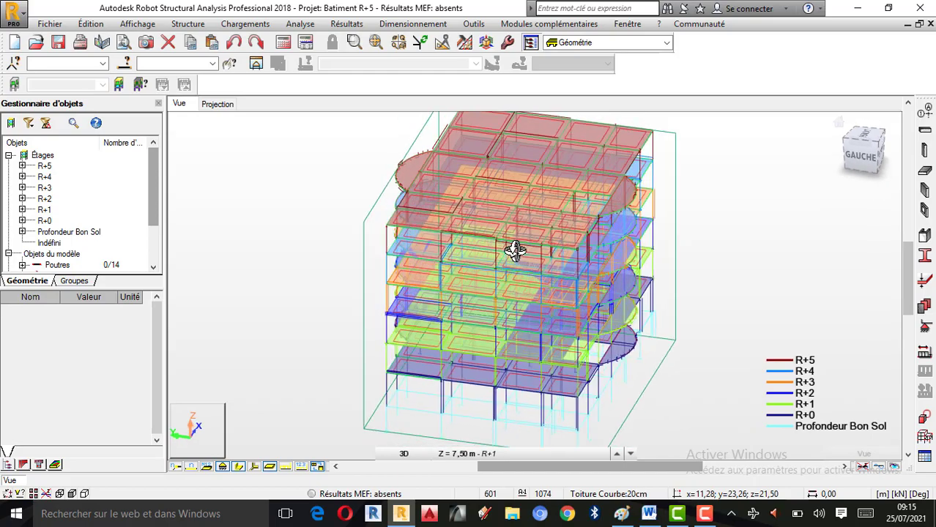
Examine the whole R+5 building model in 3D from several sides.
{"action": "middle_click_drag", "start_coordinate": [515, 251], "coordinate": [649, 261], "text": "shift"}
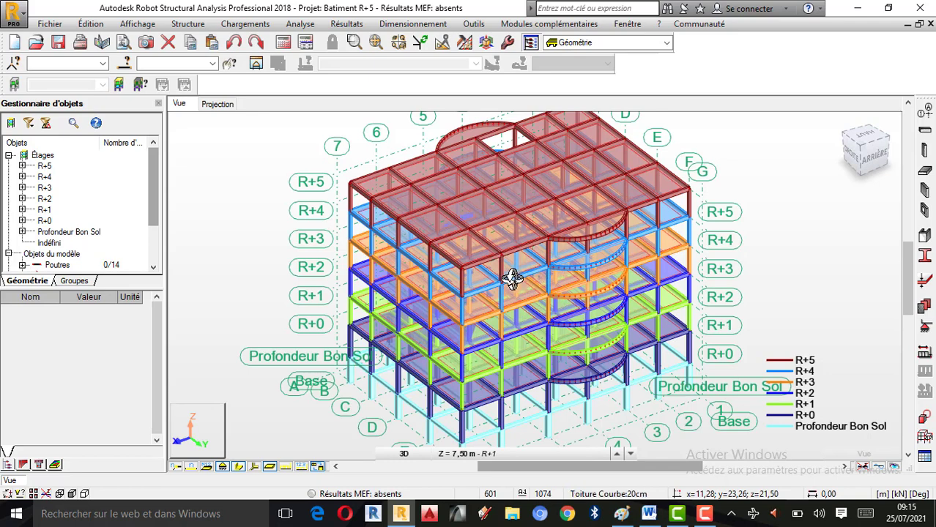
{"action": "middle_click_drag", "start_coordinate": [514, 277], "coordinate": [470, 268], "text": "shift"}
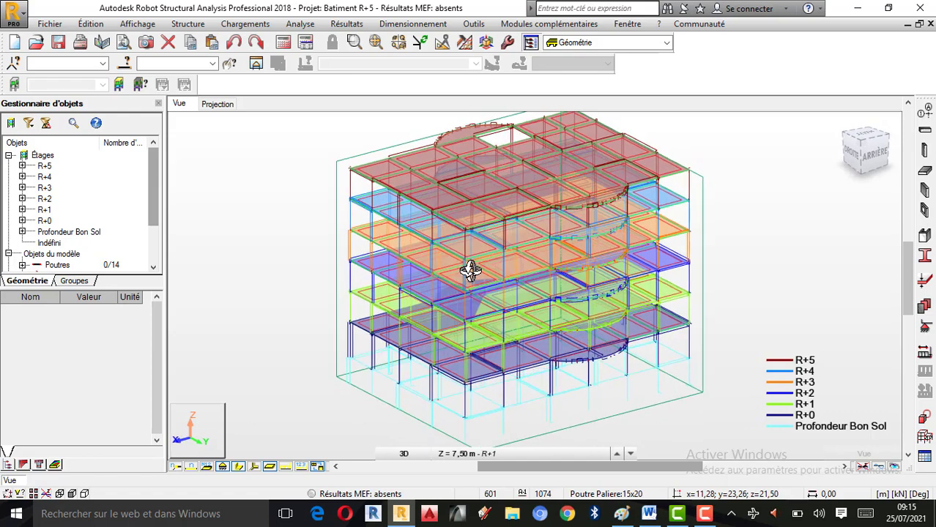
{"action": "scroll", "coordinate": [572, 280], "scroll_direction": "up", "scroll_amount": 2}
{"action": "scroll", "coordinate": [544, 287], "scroll_direction": "down", "scroll_amount": 1}
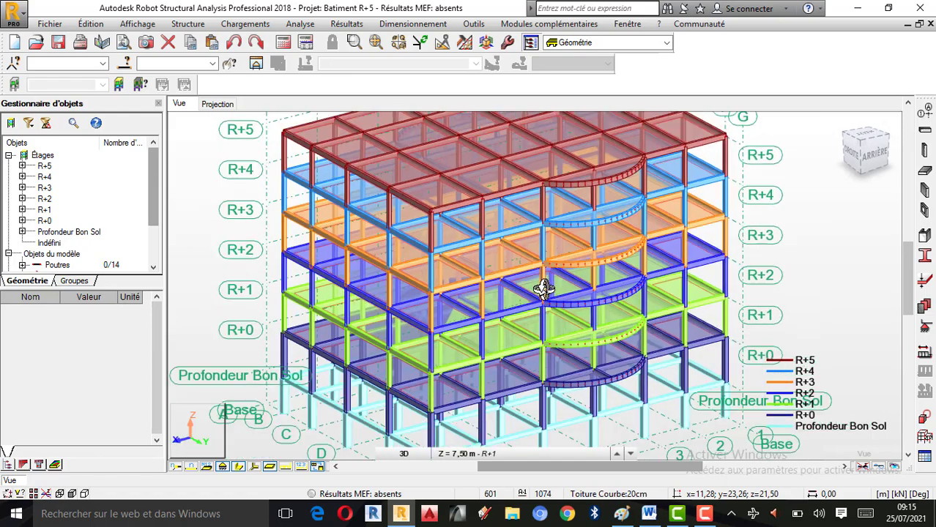
{"action": "scroll", "coordinate": [594, 287], "scroll_direction": "down", "scroll_amount": 2}
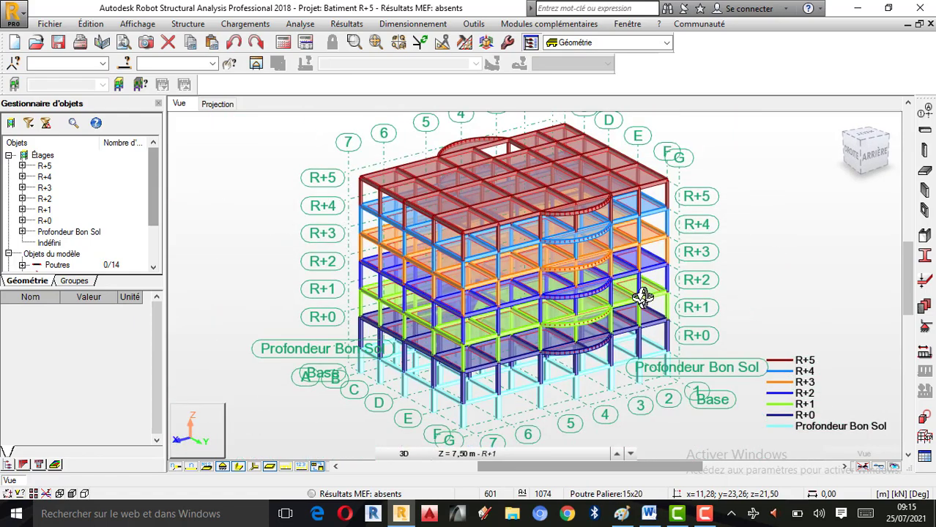
{"action": "scroll", "coordinate": [641, 298], "scroll_direction": "up", "scroll_amount": 1}
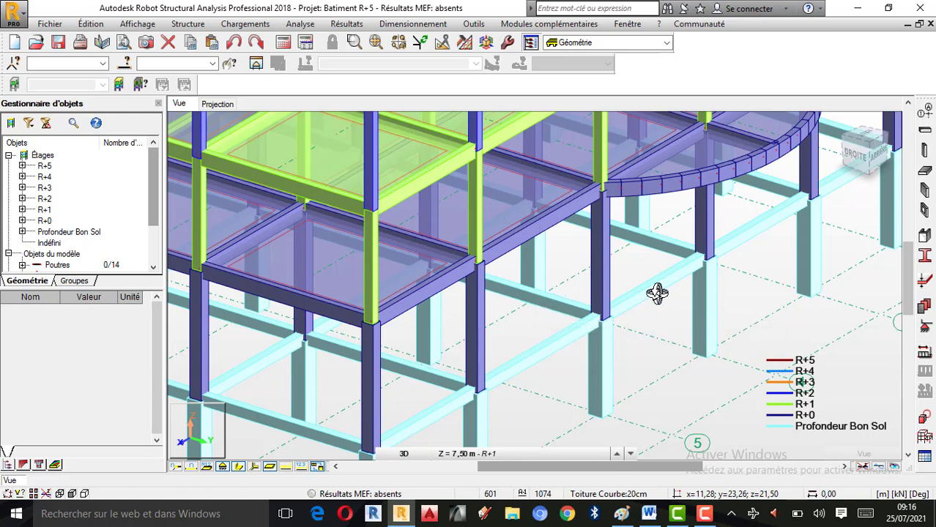
Examine the ground beams and short columns between the Profondeur Bon Sol level and the building's base up close.
{"action": "left_click_drag", "start_coordinate": [656, 292], "coordinate": [621, 339]}
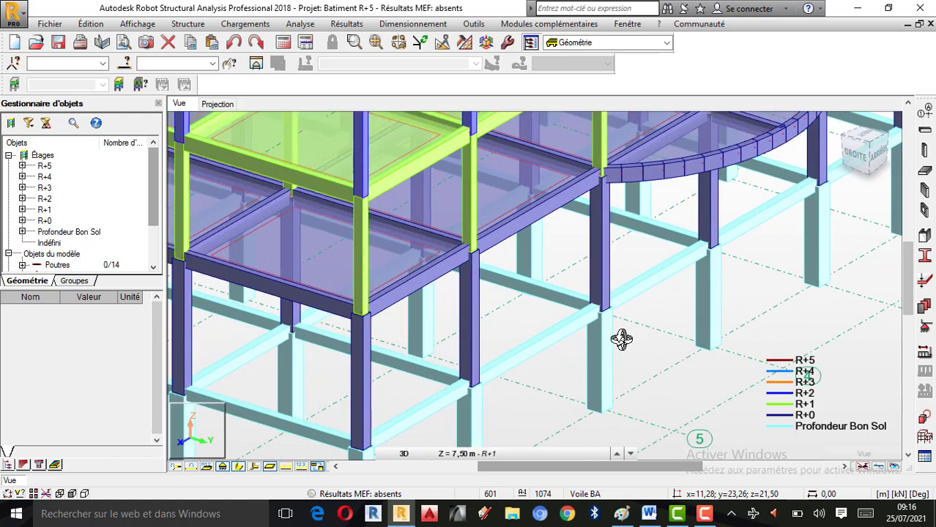
{"action": "scroll", "coordinate": [628, 333], "scroll_direction": "up", "scroll_amount": 4}
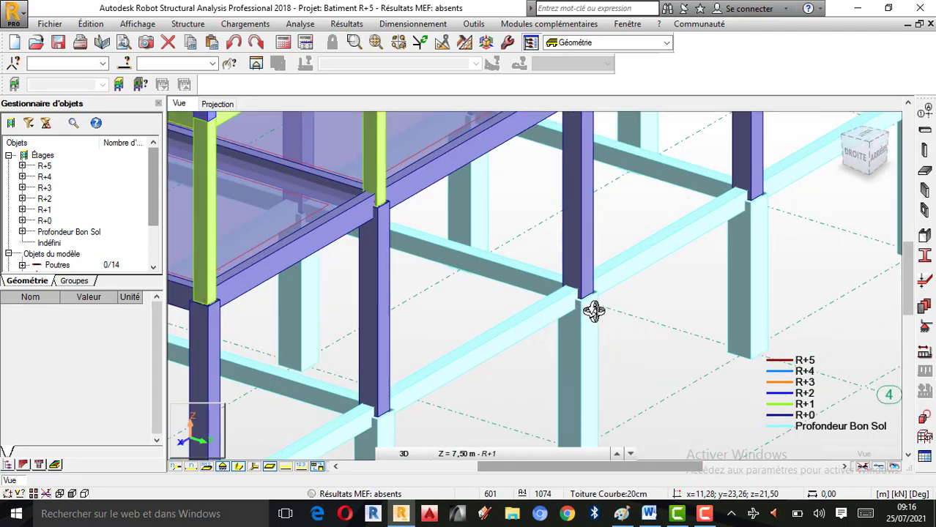
{"action": "scroll", "coordinate": [564, 301], "scroll_direction": "down", "scroll_amount": 1}
{"action": "mouse_move", "coordinate": [636, 327]}
{"action": "left_mouse_down"}
{"action": "mouse_move", "coordinate": [586, 331]}
{"action": "mouse_move", "coordinate": [635, 341]}
{"action": "mouse_move", "coordinate": [631, 334]}
{"action": "left_mouse_up"}
{"action": "scroll", "coordinate": [558, 310], "scroll_direction": "down", "scroll_amount": 2}
{"action": "left_click_drag", "start_coordinate": [491, 324], "coordinate": [506, 325]}
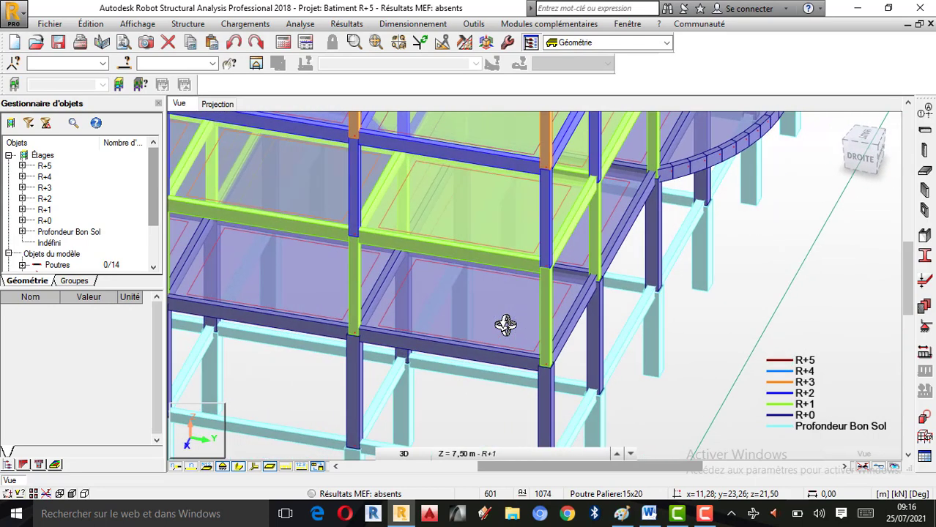
{"action": "left_click_drag", "start_coordinate": [450, 309], "coordinate": [464, 309]}
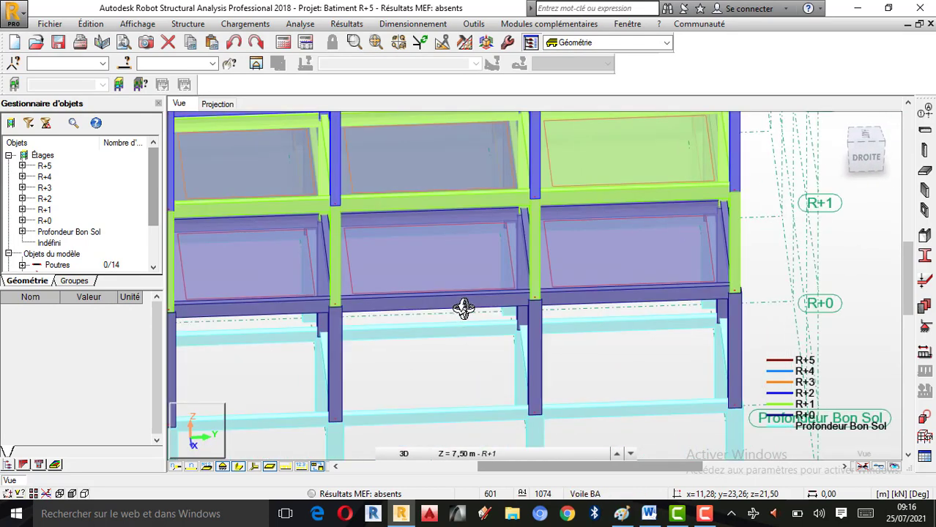
{"action": "scroll", "coordinate": [463, 309], "scroll_direction": "down", "scroll_amount": 1}
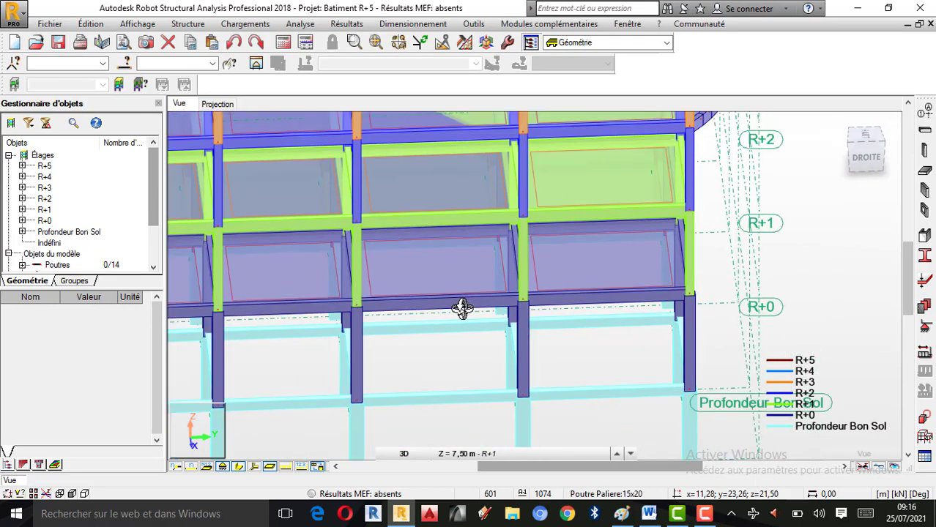
{"action": "left_click", "coordinate": [706, 514]}
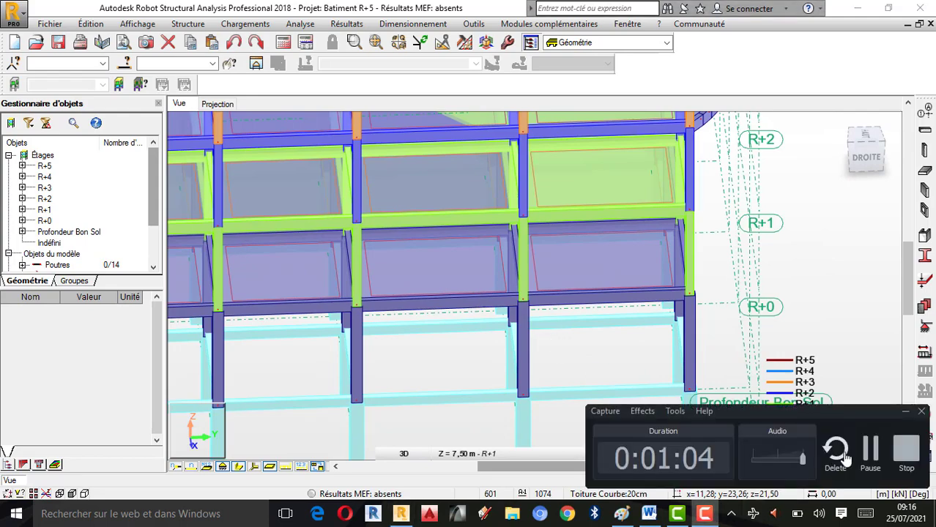
Inspect the building's lower storeys, curved edge beams and foundation-level members from different sides.
{"action": "left_click_drag", "start_coordinate": [826, 345], "coordinate": [712, 337]}
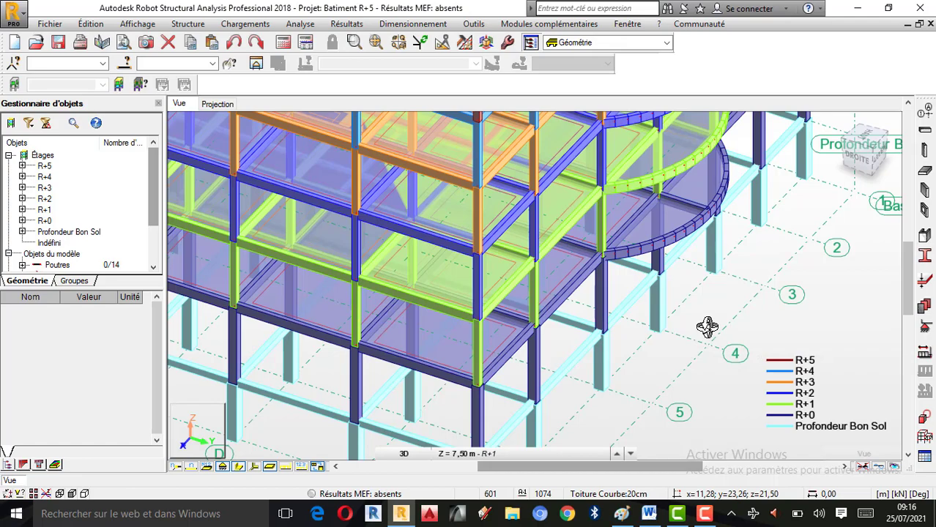
{"action": "scroll", "coordinate": [706, 328], "scroll_direction": "down", "scroll_amount": 2}
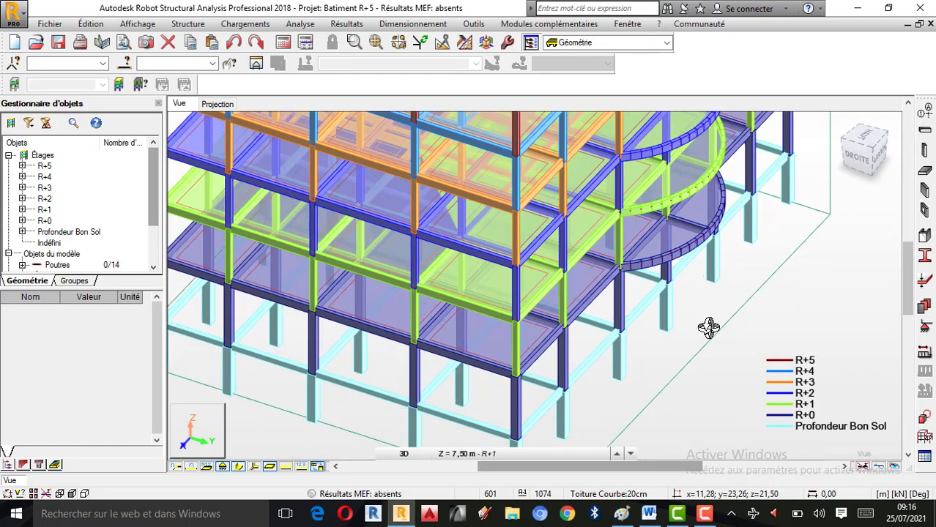
{"action": "scroll", "coordinate": [700, 330], "scroll_direction": "up", "scroll_amount": 4}
{"action": "scroll", "coordinate": [692, 330], "scroll_direction": "up", "scroll_amount": 3}
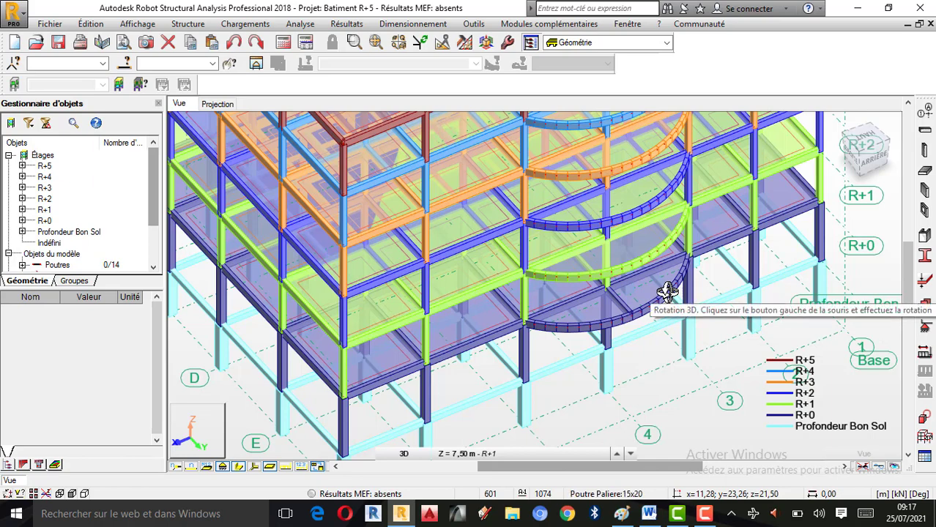
{"action": "left_click_drag", "start_coordinate": [698, 283], "coordinate": [693, 287]}
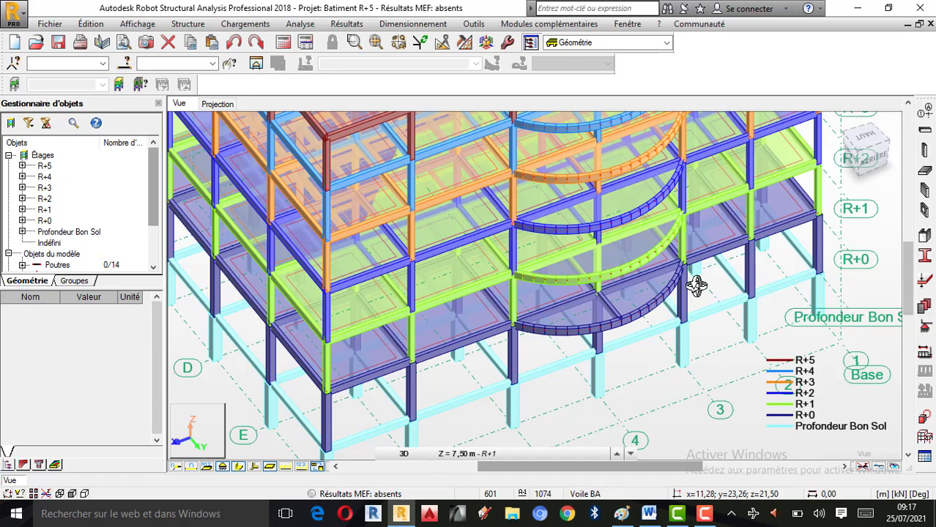
{"action": "left_click_drag", "start_coordinate": [669, 282], "coordinate": [630, 289]}
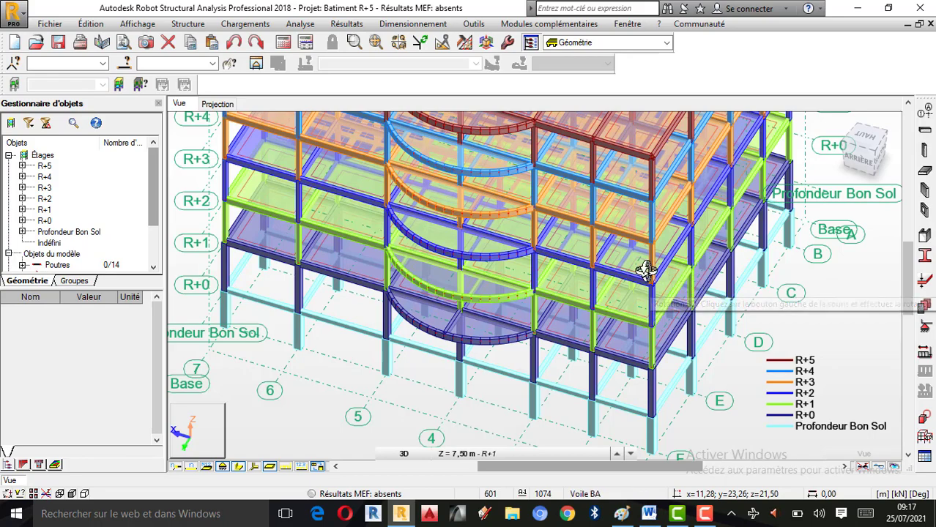
{"action": "left_click_drag", "start_coordinate": [646, 268], "coordinate": [620, 274]}
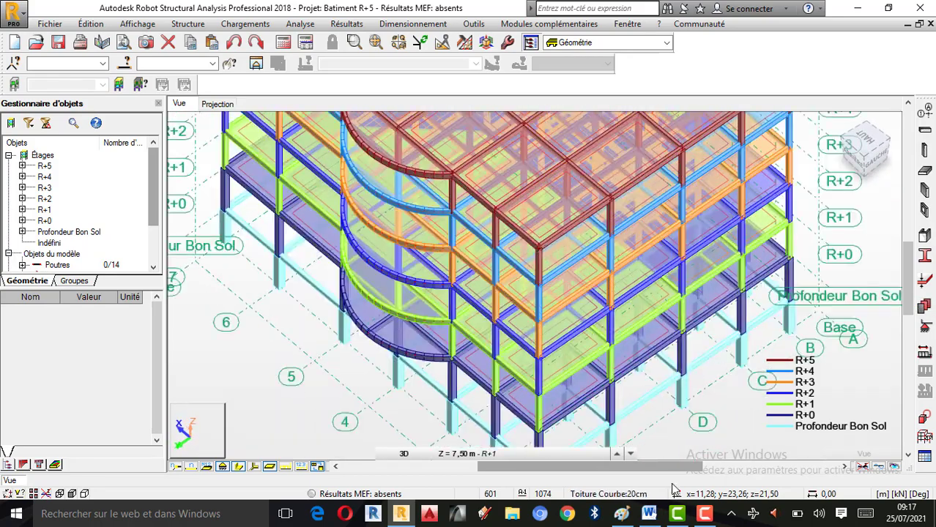
{"action": "mouse_move", "coordinate": [561, 306]}
{"action": "left_mouse_down"}
{"action": "mouse_move", "coordinate": [608, 290]}
{"action": "mouse_move", "coordinate": [533, 330]}
{"action": "mouse_move", "coordinate": [631, 311]}
{"action": "mouse_move", "coordinate": [476, 310]}
{"action": "mouse_move", "coordinate": [527, 236]}
{"action": "mouse_move", "coordinate": [498, 291]}
{"action": "mouse_move", "coordinate": [569, 300]}
{"action": "mouse_move", "coordinate": [548, 299]}
{"action": "mouse_move", "coordinate": [546, 251]}
{"action": "mouse_move", "coordinate": [516, 308]}
{"action": "mouse_move", "coordinate": [555, 212]}
{"action": "mouse_move", "coordinate": [508, 316]}
{"action": "mouse_move", "coordinate": [595, 318]}
{"action": "mouse_move", "coordinate": [586, 319]}
{"action": "left_mouse_up"}
{"action": "scroll", "coordinate": [554, 213], "scroll_direction": "up", "scroll_amount": 2}
{"action": "scroll", "coordinate": [527, 316], "scroll_direction": "down", "scroll_amount": 2}
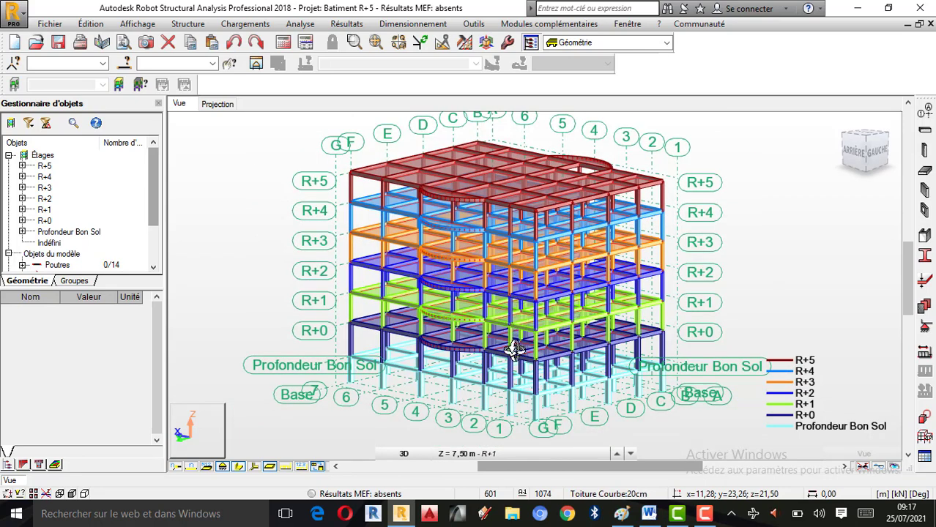
{"action": "scroll", "coordinate": [498, 411], "scroll_direction": "up", "scroll_amount": 2}
{"action": "scroll", "coordinate": [511, 392], "scroll_direction": "up", "scroll_amount": 1}
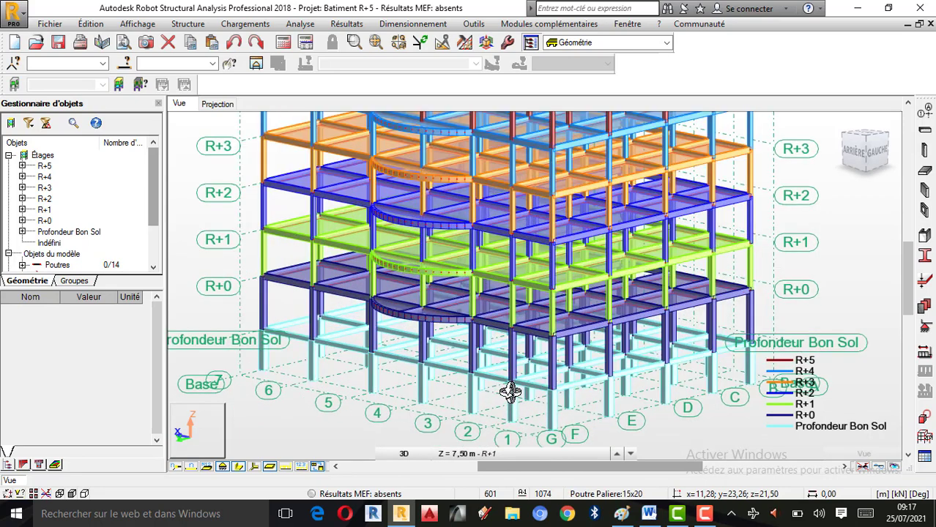
Turn the model to a side elevation and select all column-foot nodes at the Base level.
{"action": "scroll", "coordinate": [570, 365], "scroll_direction": "down", "scroll_amount": 1}
{"action": "left_click_drag", "start_coordinate": [574, 365], "coordinate": [628, 346]}
{"action": "right_click", "coordinate": [719, 255]}
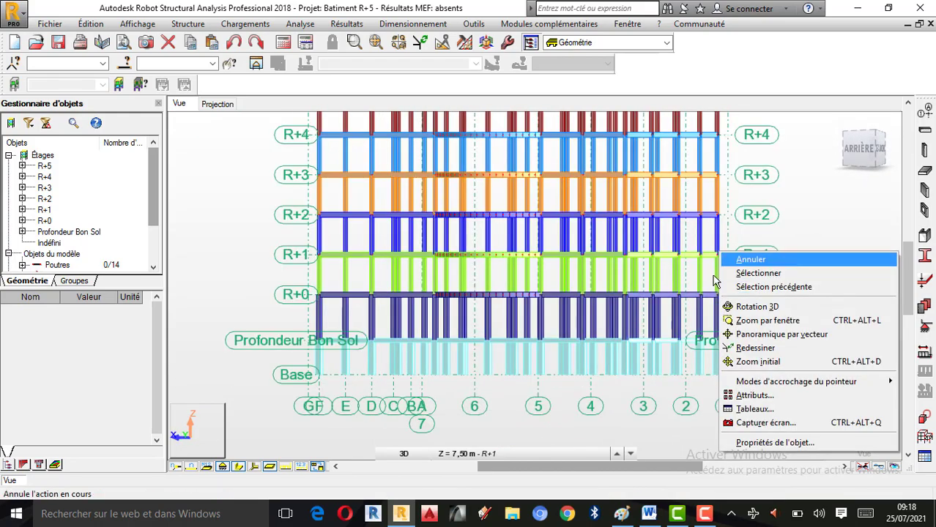
{"action": "left_click", "coordinate": [749, 259]}
{"action": "left_click_drag", "start_coordinate": [368, 413], "coordinate": [808, 463]}
{"action": "scroll", "coordinate": [592, 381], "scroll_direction": "up", "scroll_amount": 3}
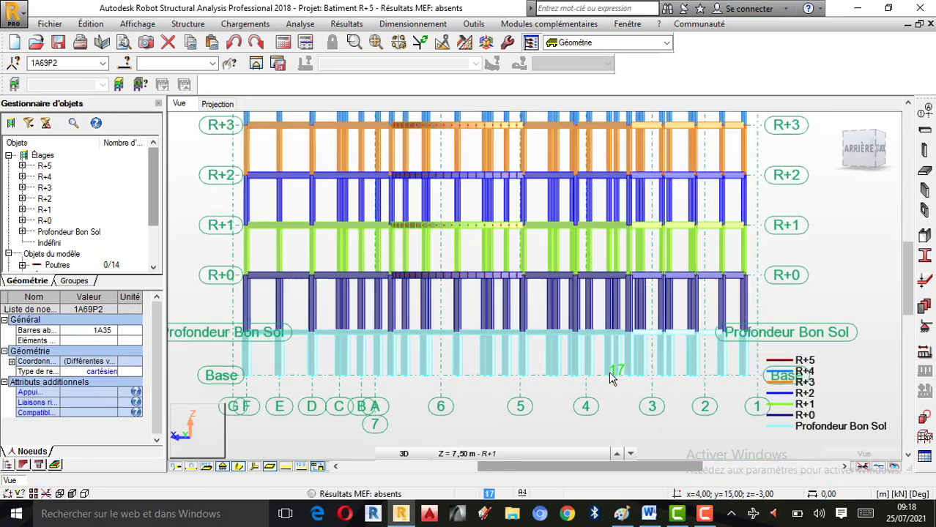
{"action": "scroll", "coordinate": [592, 388], "scroll_direction": "down", "scroll_amount": 1}
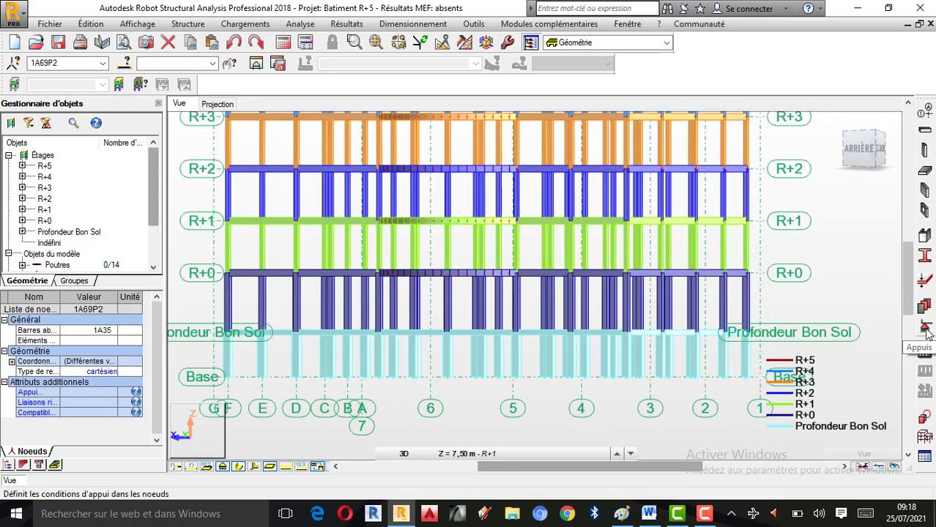
Assign the nodal support Encastrement to the selected base nodes and view the supported columns in 3D.
{"action": "left_click", "coordinate": [926, 331]}
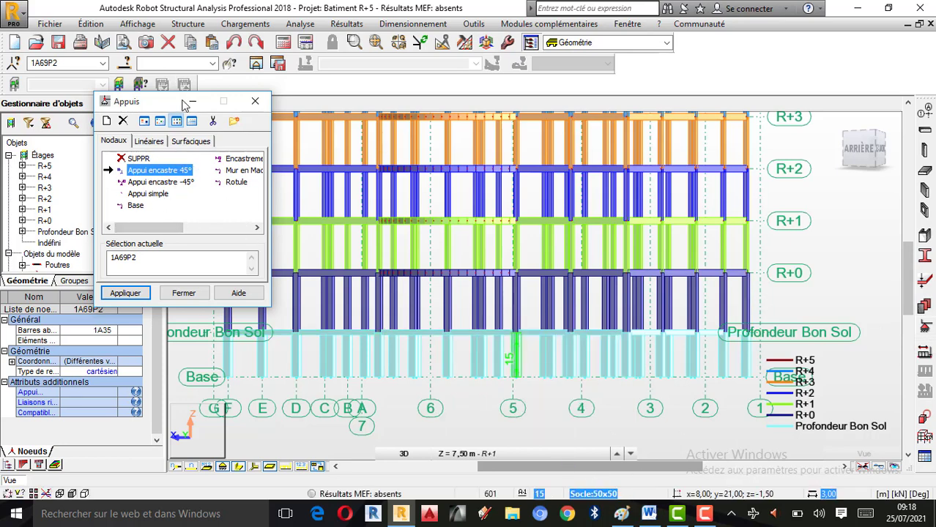
{"action": "left_click", "coordinate": [246, 160]}
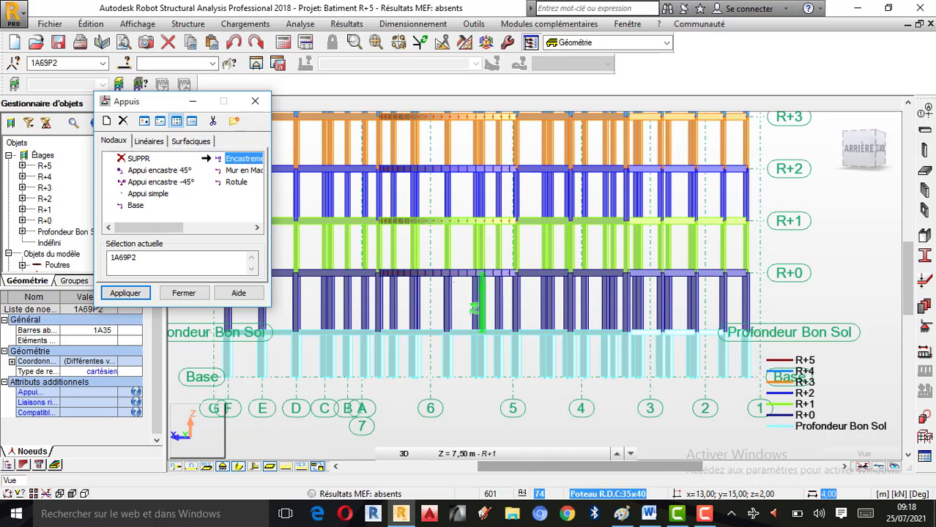
{"action": "left_click", "coordinate": [705, 517]}
{"action": "left_click", "coordinate": [873, 451]}
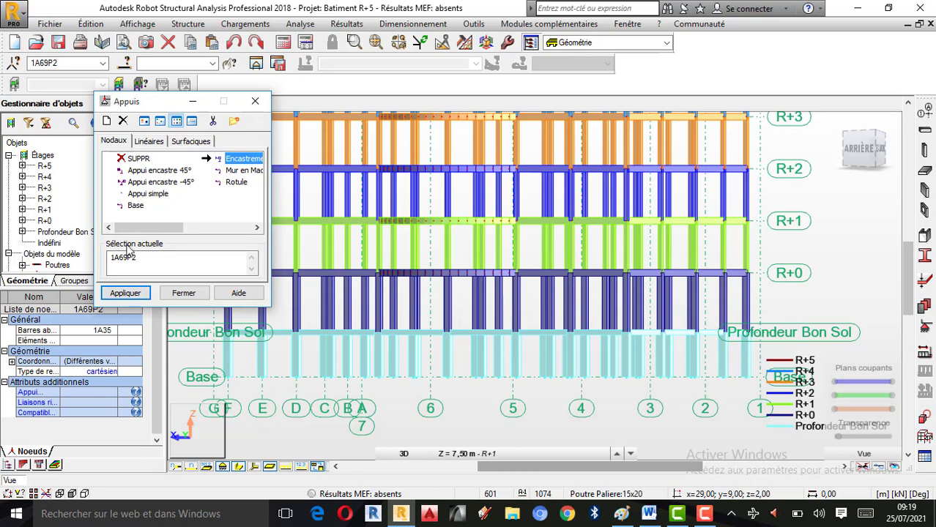
{"action": "left_click", "coordinate": [133, 294]}
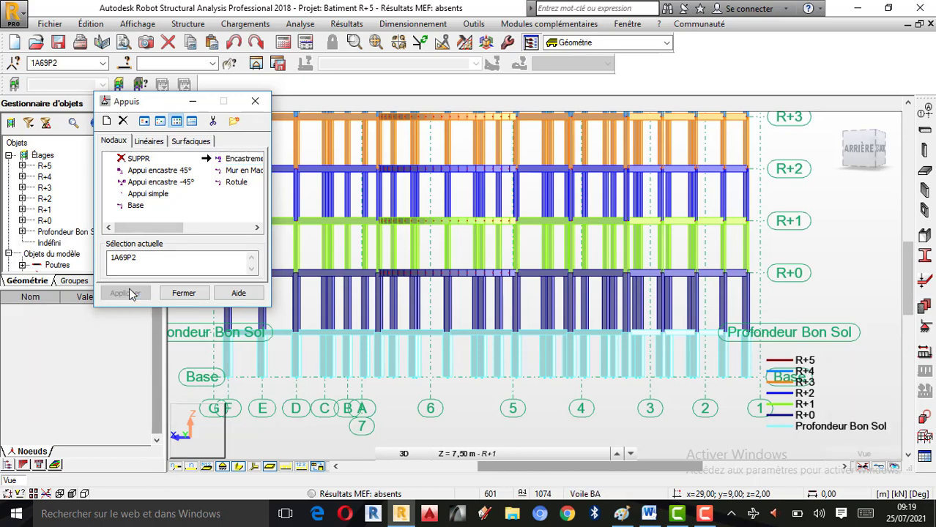
{"action": "left_click", "coordinate": [255, 104]}
{"action": "right_click", "coordinate": [790, 232]}
{"action": "left_click", "coordinate": [792, 285]}
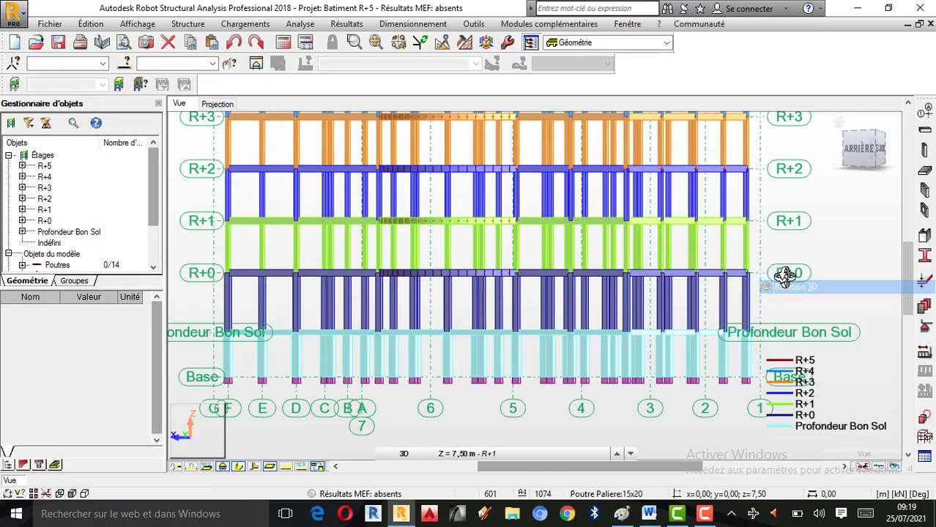
{"action": "left_click_drag", "start_coordinate": [784, 275], "coordinate": [601, 312]}
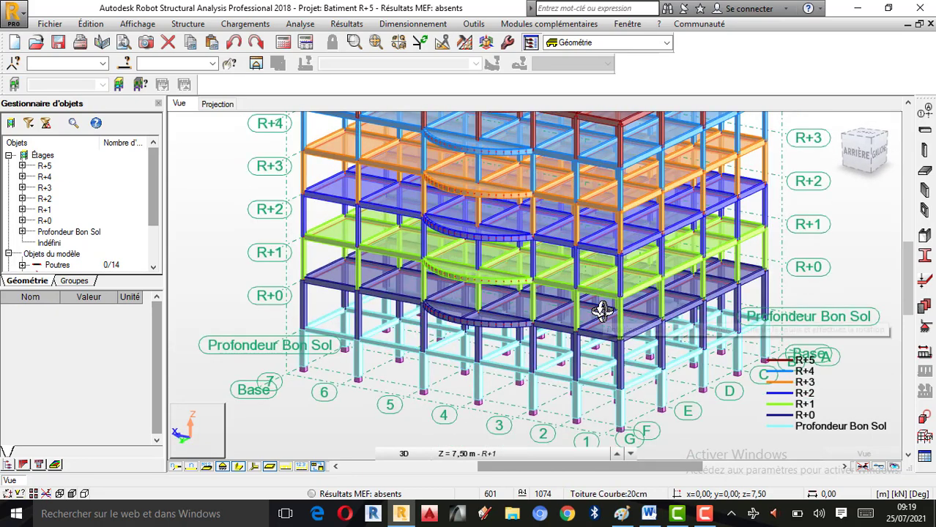
{"action": "scroll", "coordinate": [527, 361], "scroll_direction": "up", "scroll_amount": 1}
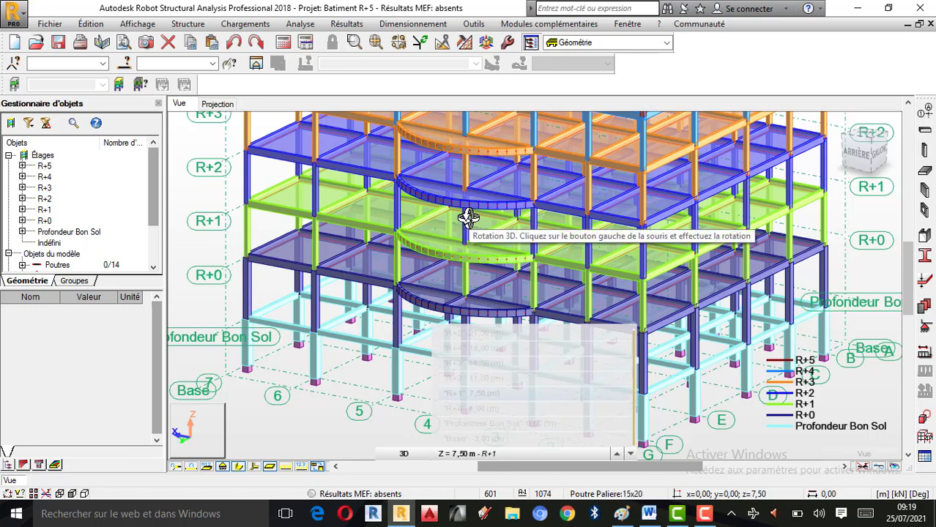
Switch to Paint and handwrite "P.M =" in black with the pencil below the title.
{"action": "left_click", "coordinate": [623, 515]}
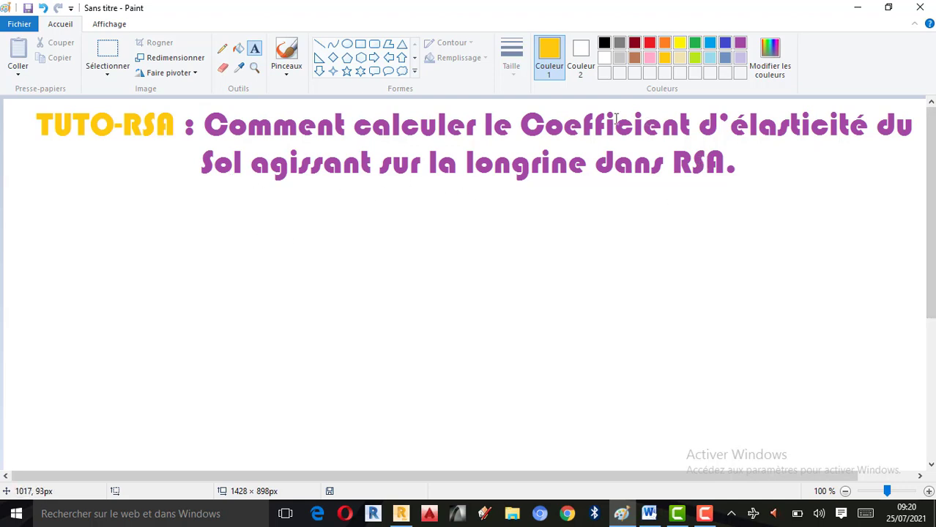
{"action": "left_click", "coordinate": [222, 49]}
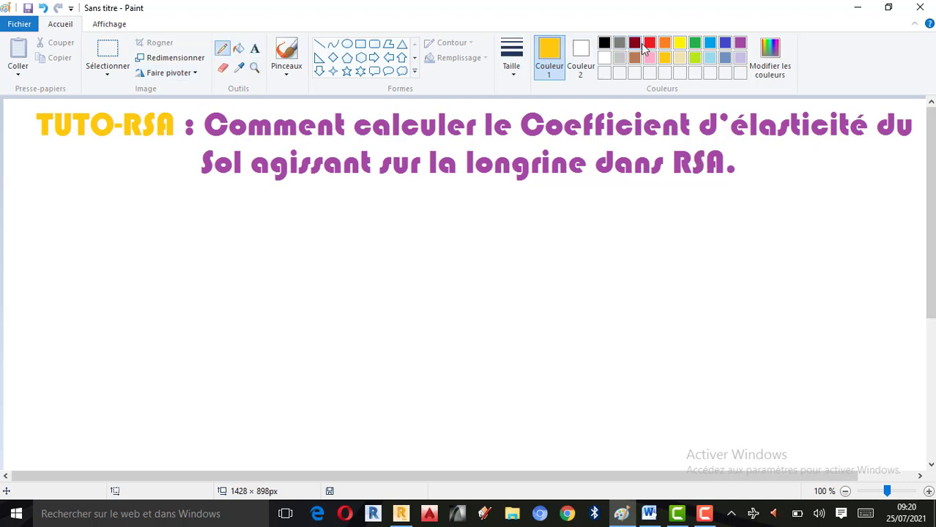
{"action": "left_click", "coordinate": [605, 44]}
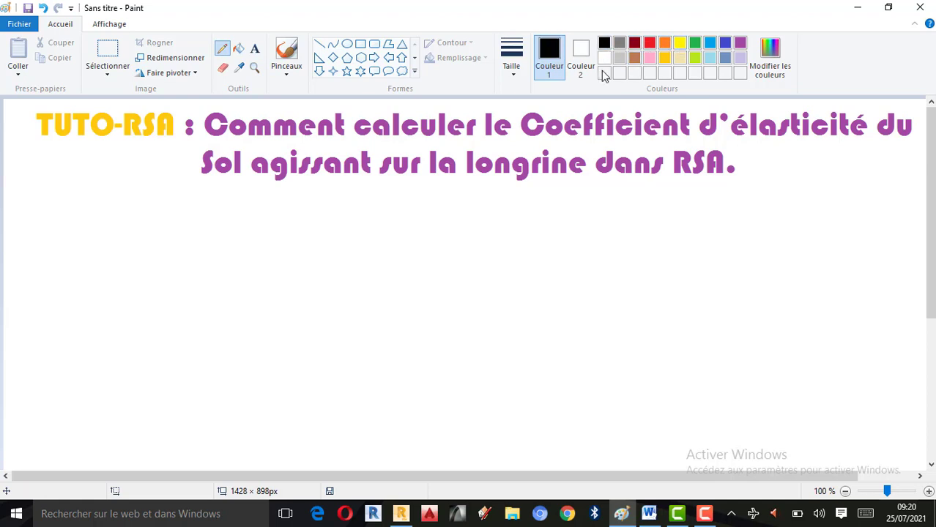
{"action": "left_click", "coordinate": [519, 60]}
{"action": "left_click", "coordinate": [462, 125]}
{"action": "mouse_move", "coordinate": [97, 213]}
{"action": "left_mouse_down"}
{"action": "mouse_move", "coordinate": [92, 234]}
{"action": "mouse_move", "coordinate": [97, 216]}
{"action": "mouse_move", "coordinate": [134, 238]}
{"action": "mouse_move", "coordinate": [182, 217]}
{"action": "mouse_move", "coordinate": [189, 231]}
{"action": "left_mouse_up"}
{"action": "left_click", "coordinate": [108, 234]}
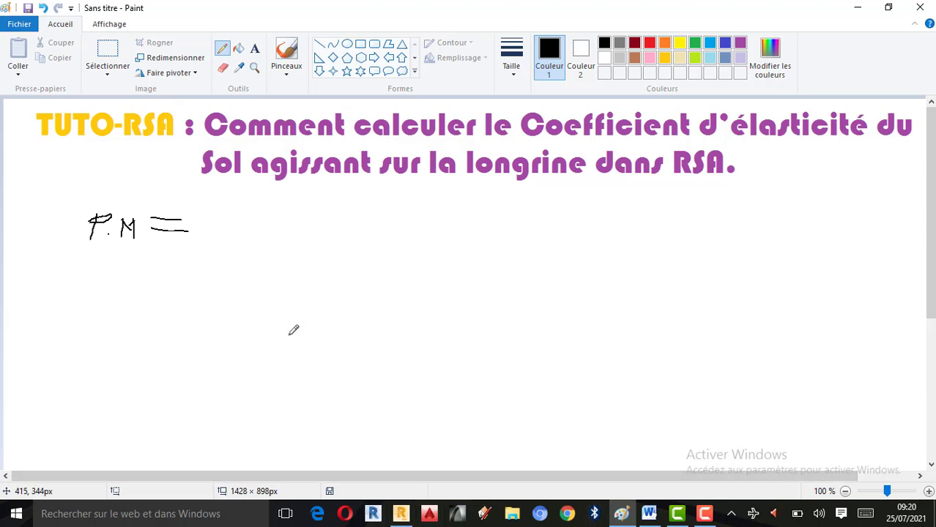
Switch back to the building model in Robot Structural Analysis.
{"action": "left_click", "coordinate": [401, 513]}
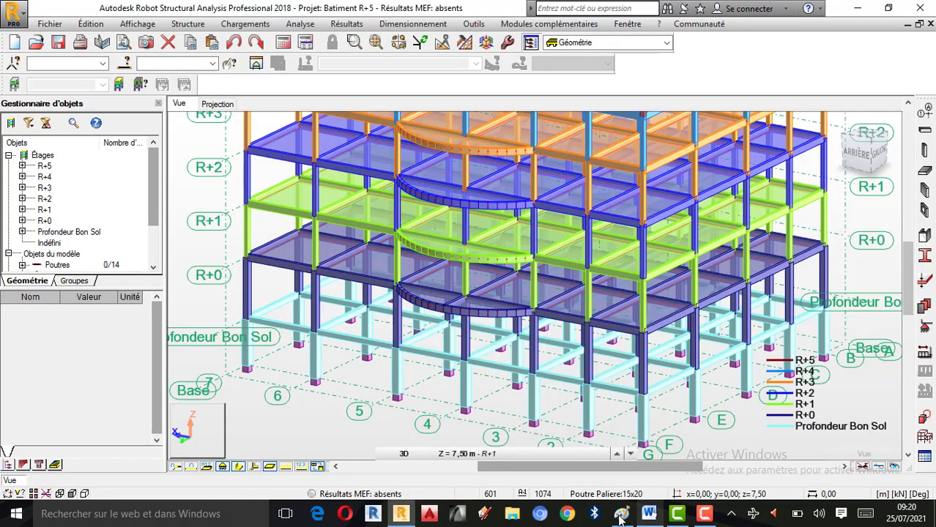
{"action": "left_click", "coordinate": [705, 514]}
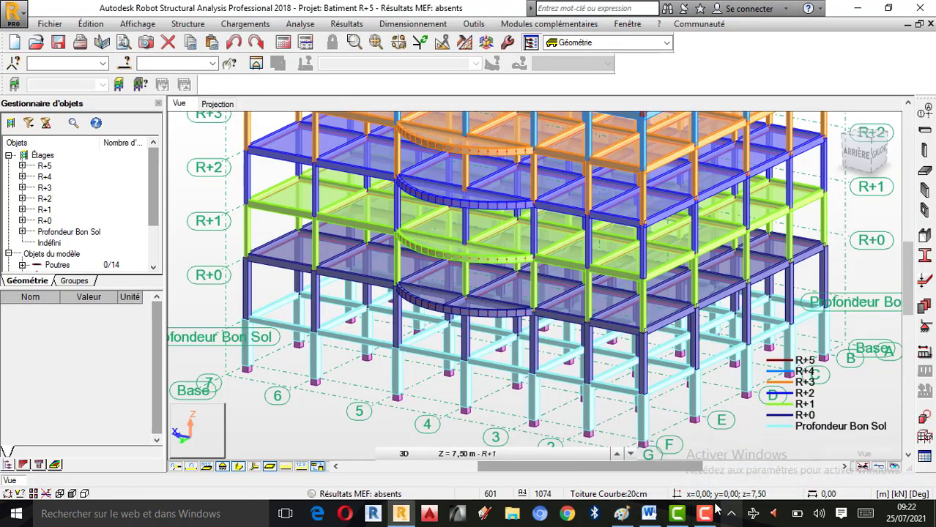
Switch to Paint and handwrite "9 KN/m³ × 0,15 ×" after "P.M =".
{"action": "left_click", "coordinate": [621, 514]}
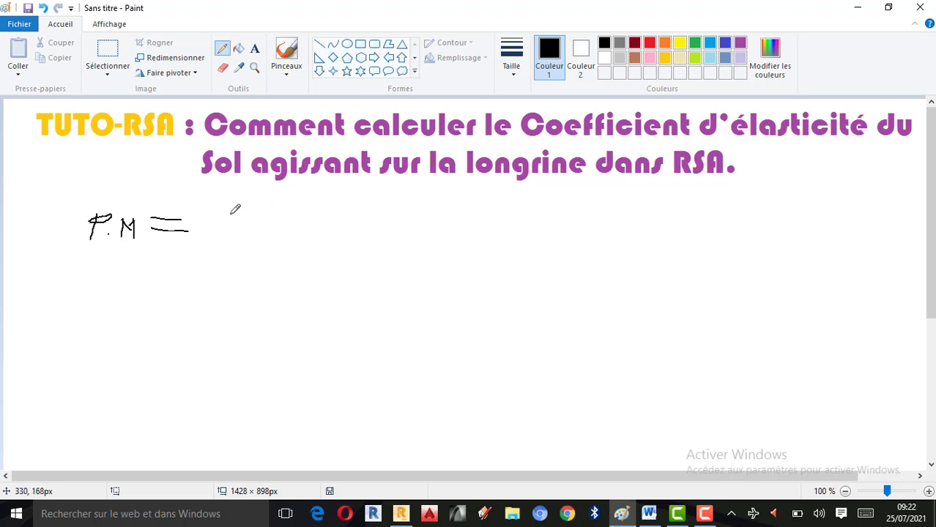
{"action": "mouse_move", "coordinate": [222, 213]}
{"action": "left_mouse_down"}
{"action": "mouse_move", "coordinate": [202, 228]}
{"action": "mouse_move", "coordinate": [268, 202]}
{"action": "mouse_move", "coordinate": [262, 246]}
{"action": "mouse_move", "coordinate": [284, 232]}
{"action": "mouse_move", "coordinate": [299, 237]}
{"action": "left_mouse_up"}
{"action": "mouse_move", "coordinate": [308, 198]}
{"action": "left_mouse_down"}
{"action": "mouse_move", "coordinate": [325, 203]}
{"action": "mouse_move", "coordinate": [310, 214]}
{"action": "mouse_move", "coordinate": [316, 233]}
{"action": "left_mouse_up"}
{"action": "left_click_drag", "start_coordinate": [316, 218], "coordinate": [341, 232]}
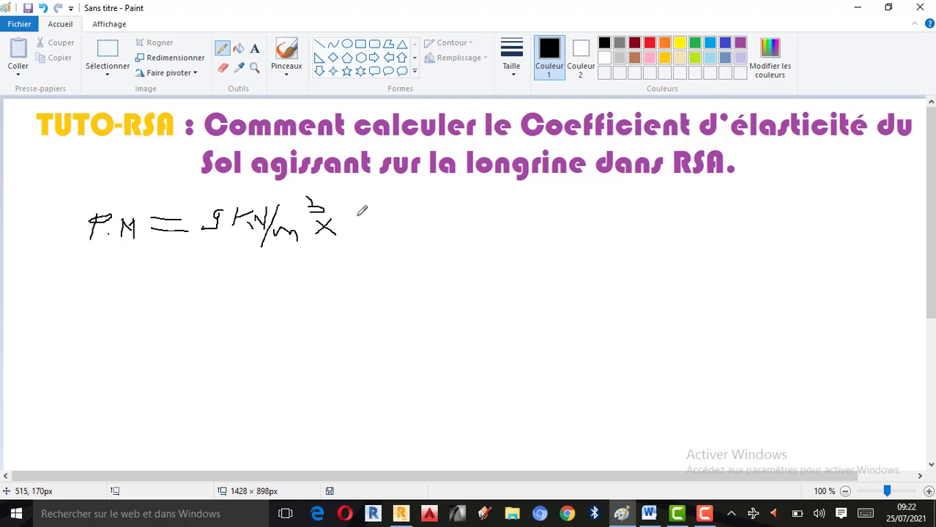
{"action": "mouse_move", "coordinate": [352, 211]}
{"action": "left_mouse_down"}
{"action": "mouse_move", "coordinate": [347, 222]}
{"action": "mouse_move", "coordinate": [381, 225]}
{"action": "mouse_move", "coordinate": [401, 208]}
{"action": "left_mouse_up"}
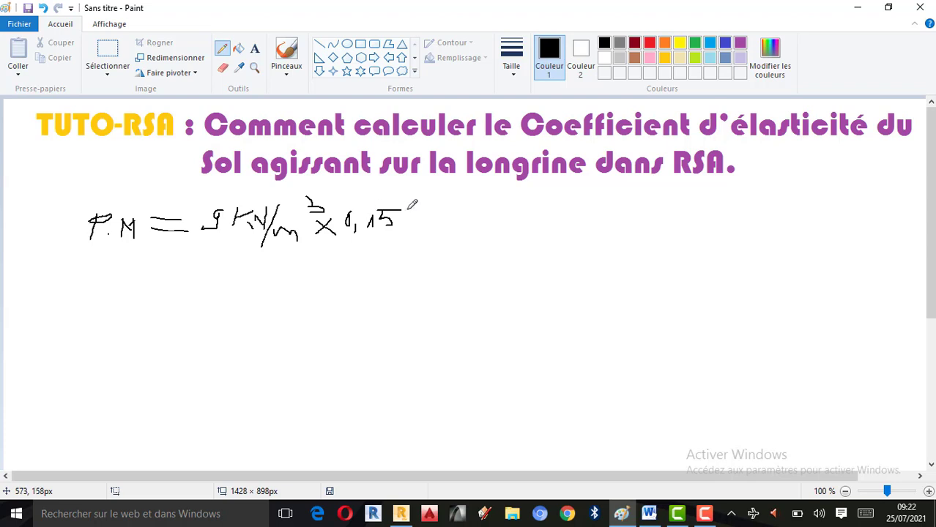
{"action": "mouse_move", "coordinate": [418, 213]}
{"action": "left_mouse_down"}
{"action": "mouse_move", "coordinate": [407, 233]}
{"action": "mouse_move", "coordinate": [427, 230]}
{"action": "left_mouse_up"}
Switch to Robot Structural Analysis and check the storey levels in the Z construction lines, with the foundation and R+0 columns in view.
{"action": "left_click", "coordinate": [401, 514]}
{"action": "scroll", "coordinate": [614, 392], "scroll_direction": "up", "scroll_amount": 5}
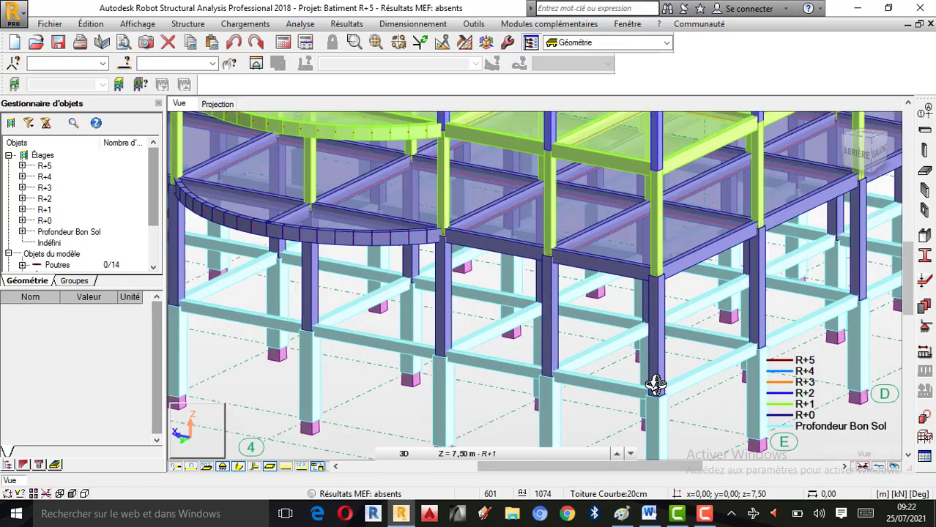
{"action": "middle_click_drag", "start_coordinate": [590, 288], "coordinate": [770, 215], "text": "shift"}
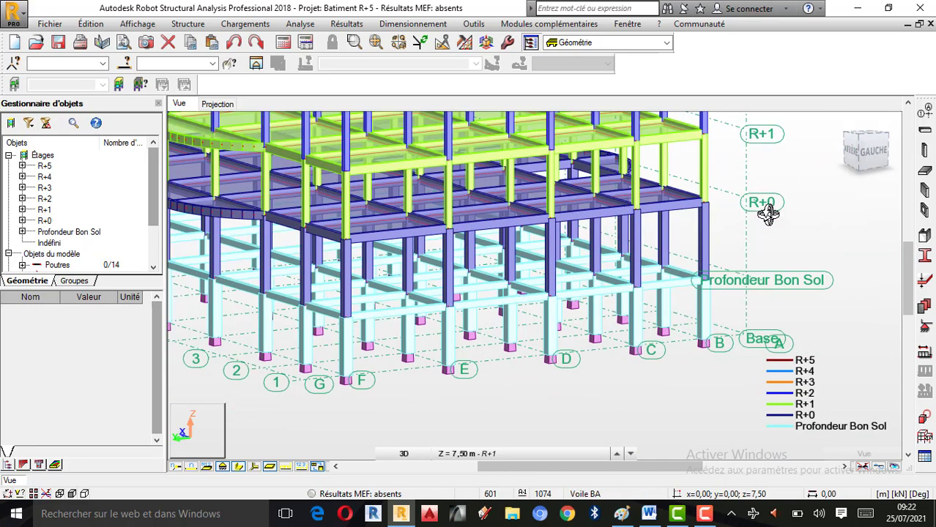
{"action": "scroll", "coordinate": [751, 218], "scroll_direction": "up", "scroll_amount": 1}
{"action": "scroll", "coordinate": [751, 218], "scroll_direction": "up", "scroll_amount": 1}
{"action": "scroll", "coordinate": [696, 197], "scroll_direction": "up", "scroll_amount": 1}
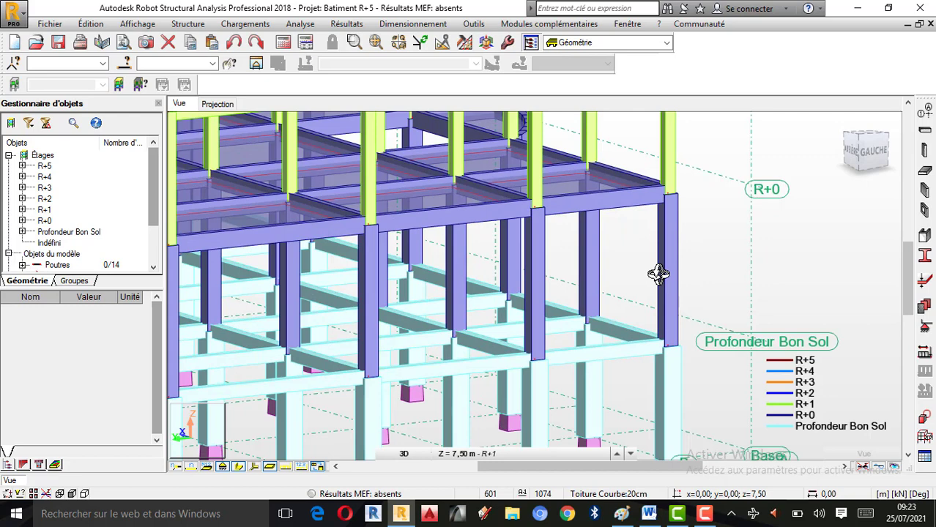
{"action": "scroll", "coordinate": [735, 294], "scroll_direction": "down", "scroll_amount": 2}
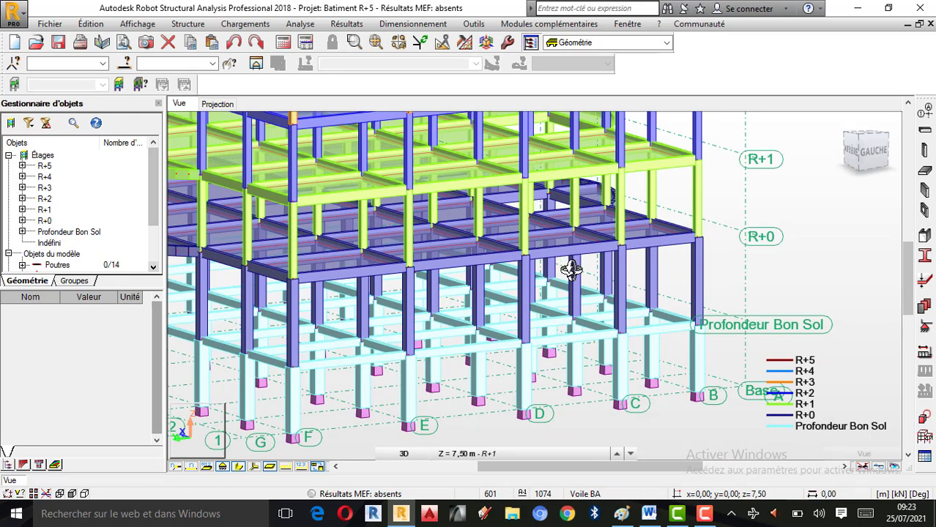
{"action": "left_click", "coordinate": [925, 111]}
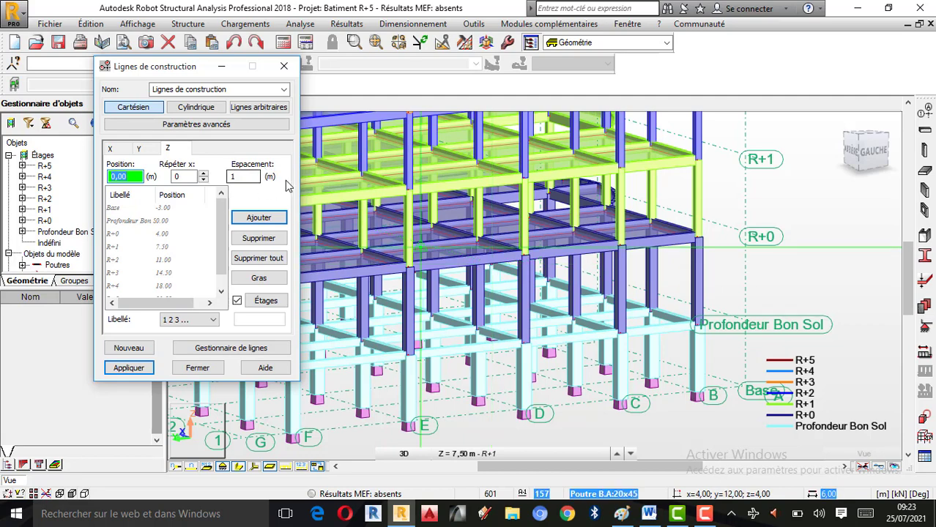
{"action": "left_click", "coordinate": [284, 66]}
Switch to Paint and continue the handwritten P.M formula with "(4m − (".
{"action": "left_click", "coordinate": [621, 514]}
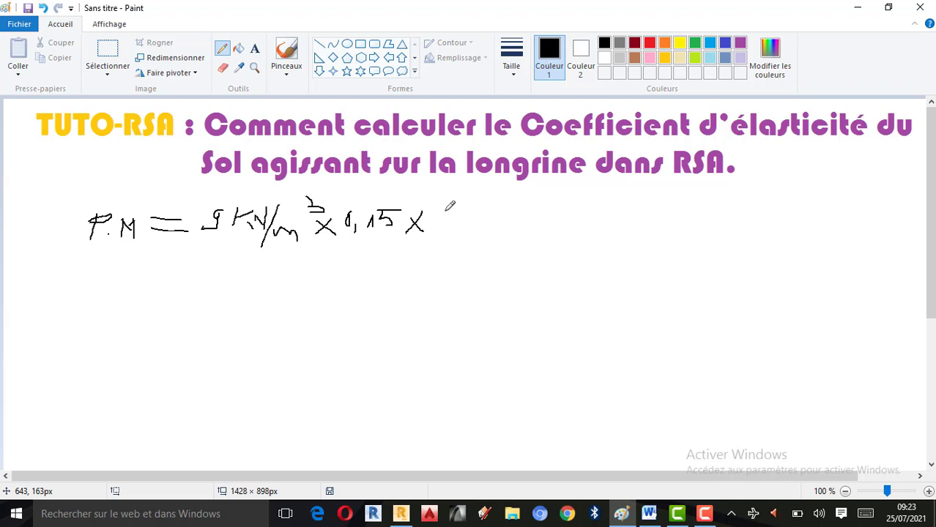
{"action": "mouse_move", "coordinate": [453, 199]}
{"action": "left_mouse_down"}
{"action": "mouse_move", "coordinate": [438, 250]}
{"action": "mouse_move", "coordinate": [461, 217]}
{"action": "mouse_move", "coordinate": [466, 228]}
{"action": "mouse_move", "coordinate": [525, 223]}
{"action": "left_mouse_up"}
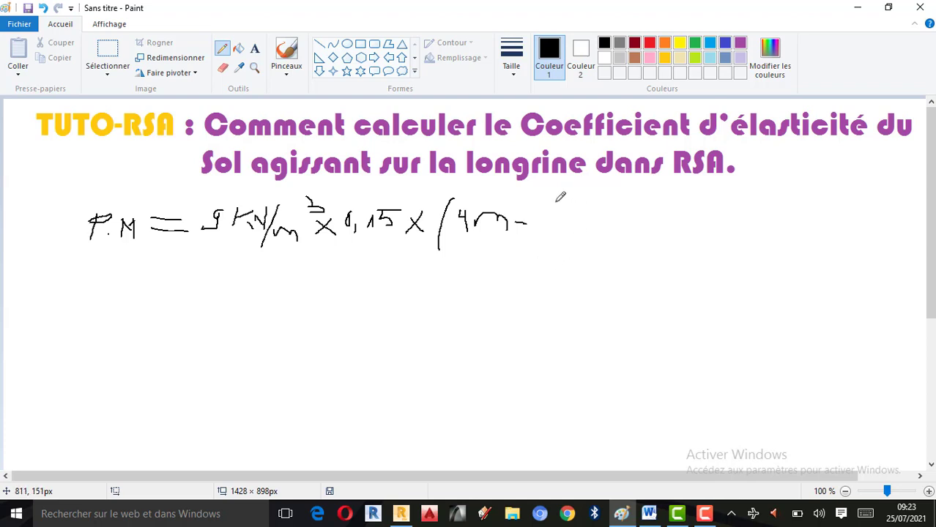
{"action": "left_click_drag", "start_coordinate": [551, 199], "coordinate": [543, 236]}
Switch to Robot Structural Analysis and display the bars' "Profilés - légende par couleurs" legend in the model view.
{"action": "left_click", "coordinate": [401, 514]}
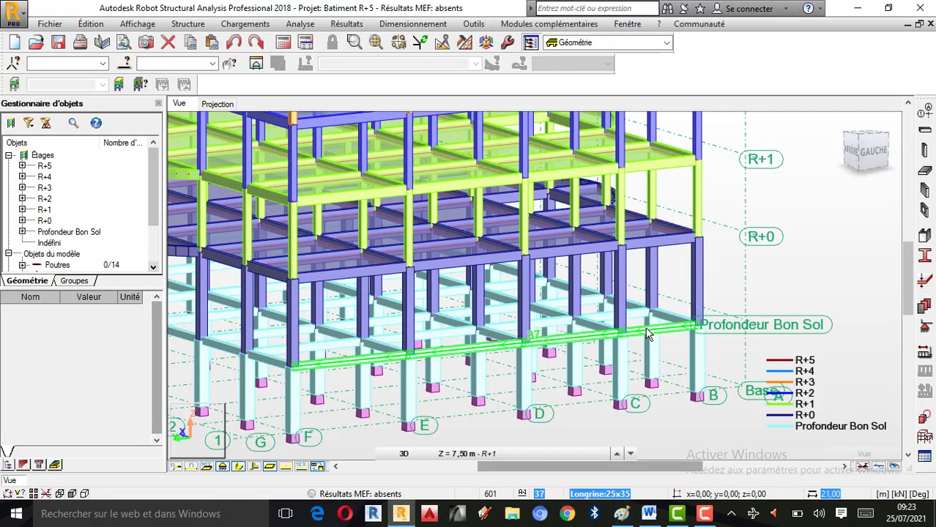
{"action": "scroll", "coordinate": [666, 330], "scroll_direction": "down", "scroll_amount": 1}
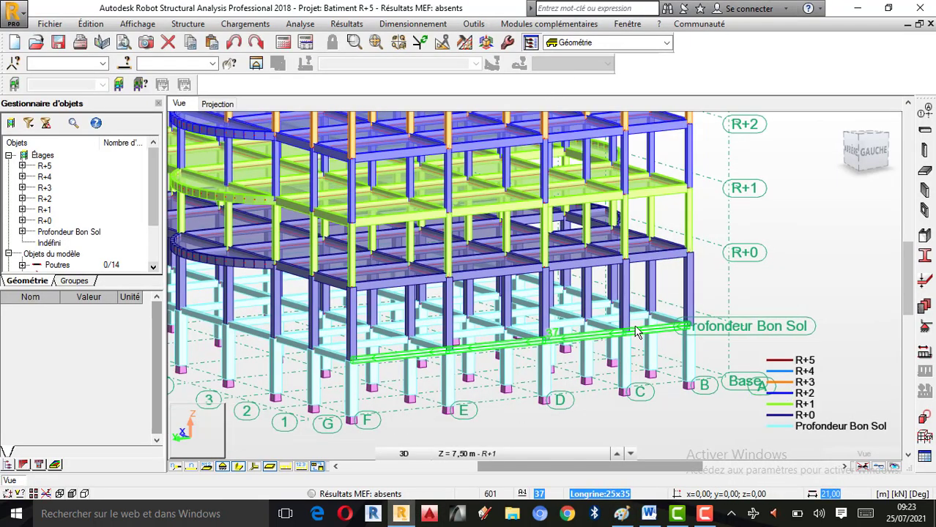
{"action": "left_click", "coordinate": [928, 135]}
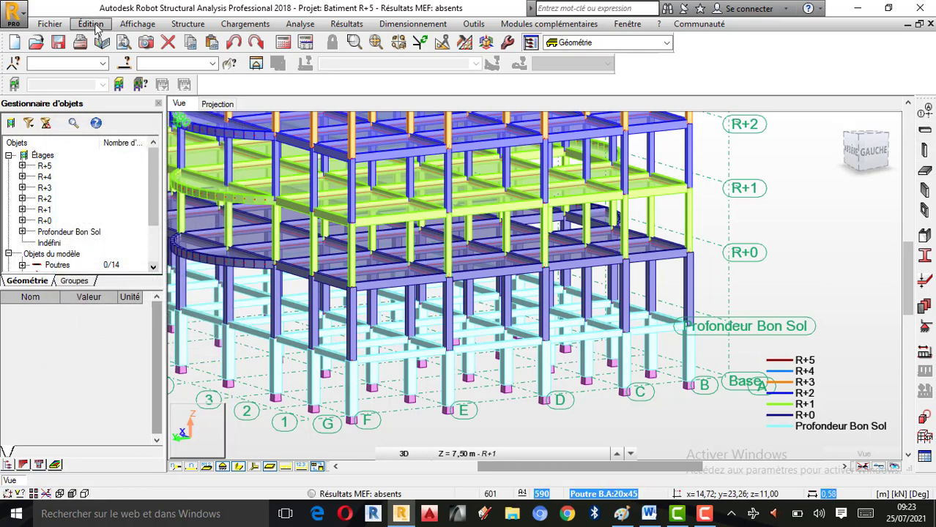
{"action": "left_click", "coordinate": [134, 23]}
{"action": "mouse_move", "coordinate": [102, 29]}
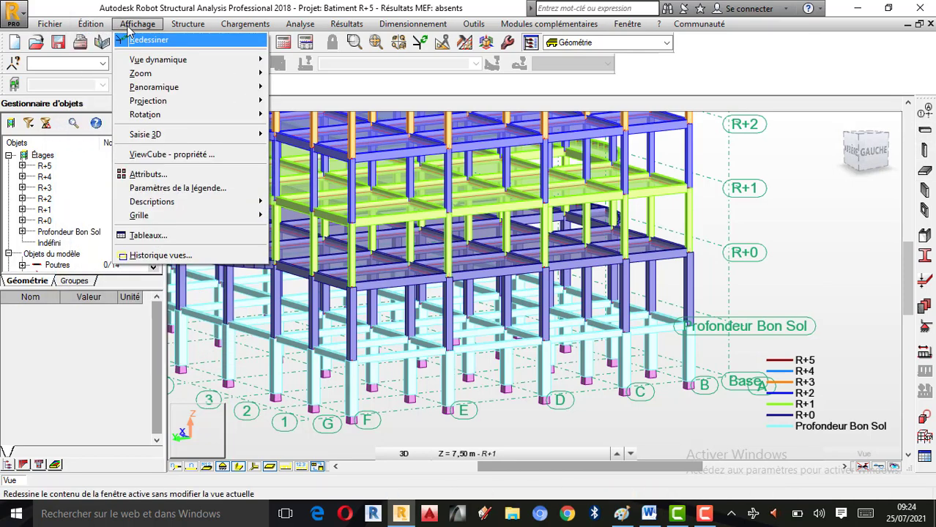
{"action": "left_click", "coordinate": [146, 174]}
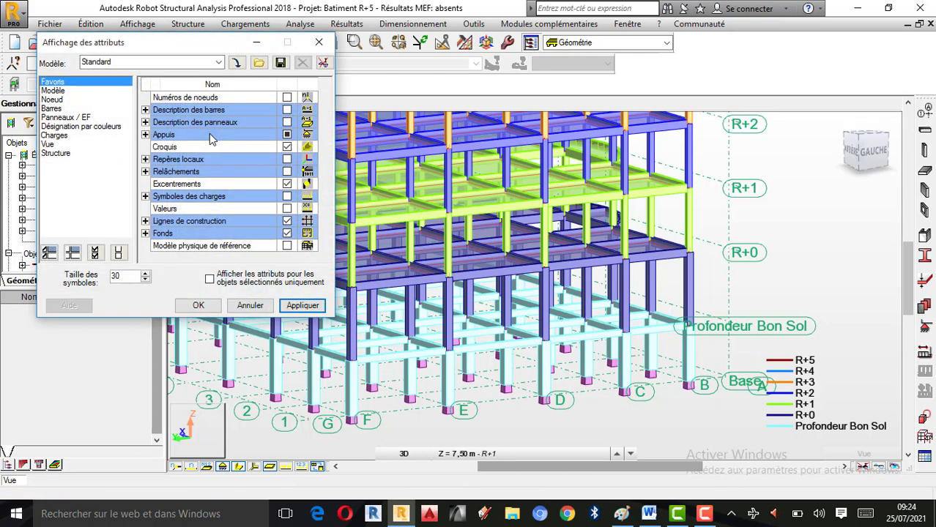
{"action": "left_click", "coordinate": [85, 127]}
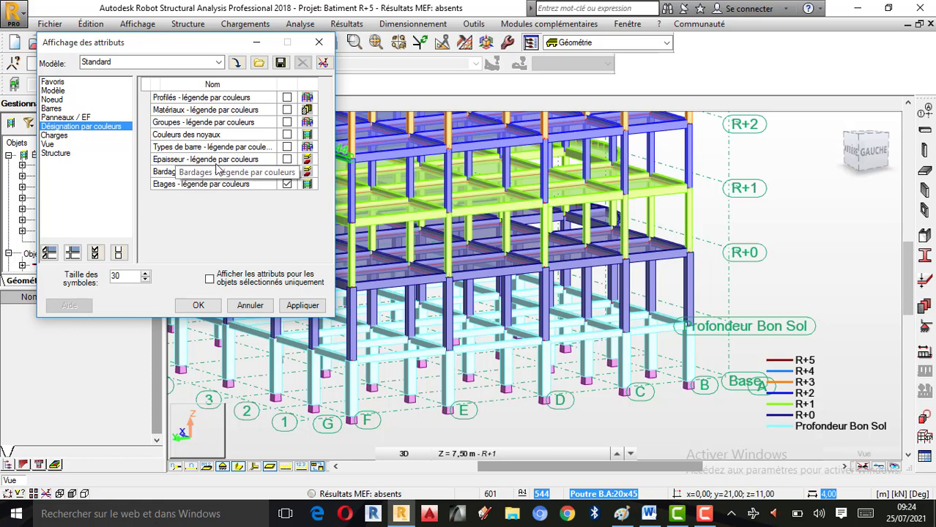
{"action": "left_click", "coordinate": [52, 109]}
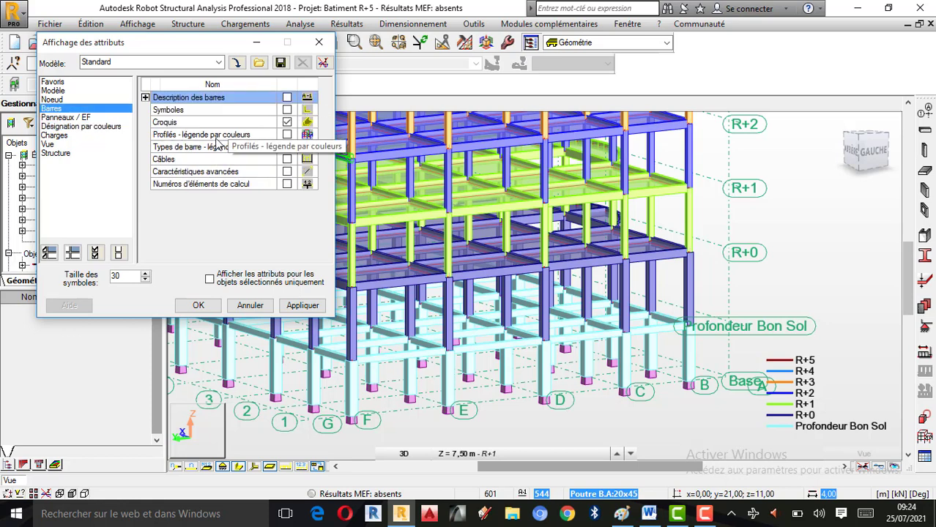
{"action": "left_click", "coordinate": [287, 135]}
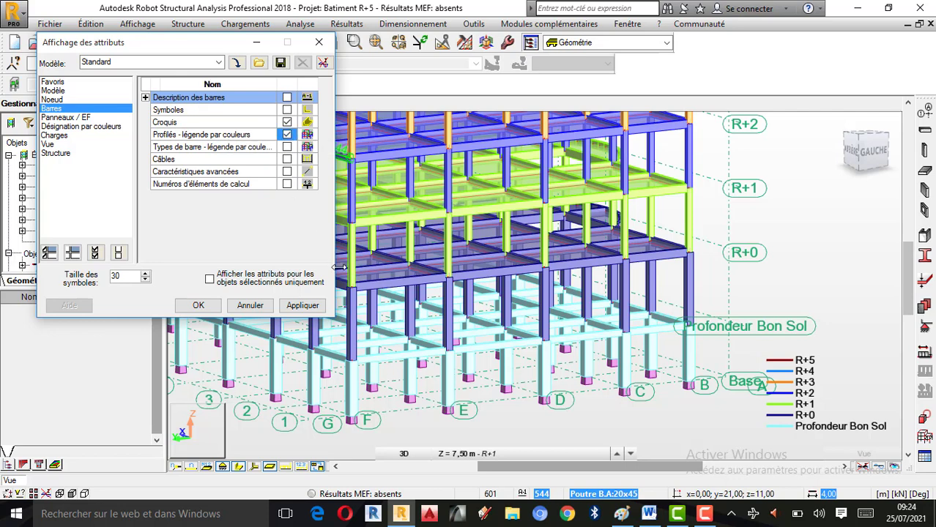
{"action": "left_click", "coordinate": [302, 306]}
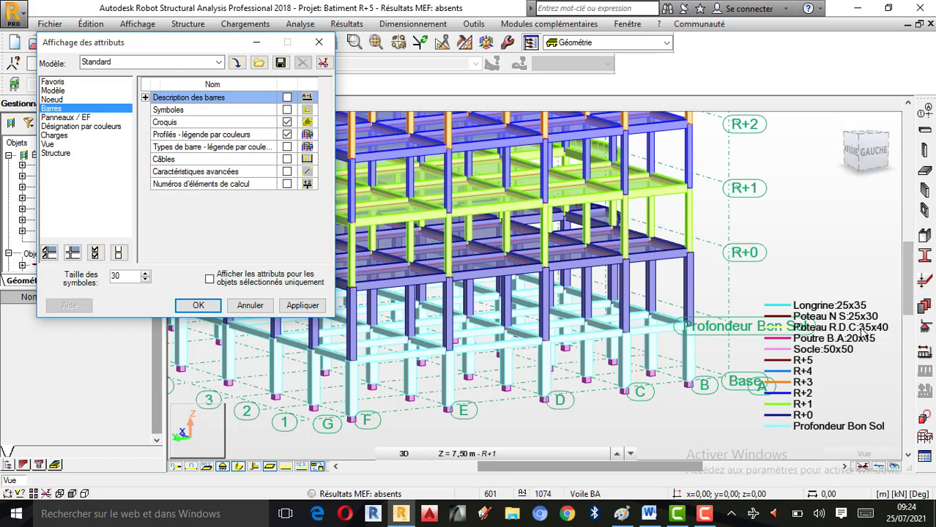
Switch to Paint and handwrite "0,45m −" inside the inner parenthesis of the P.M formula.
{"action": "left_click", "coordinate": [622, 515]}
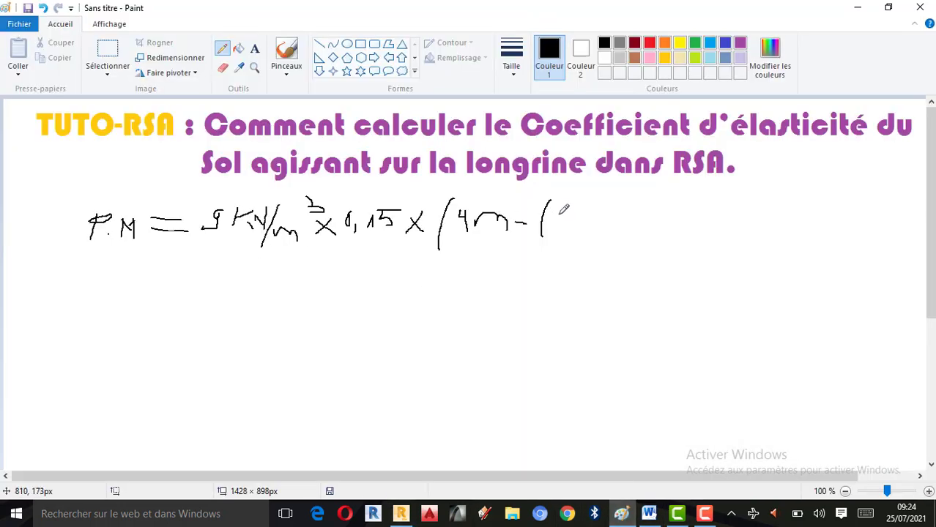
{"action": "mouse_move", "coordinate": [555, 206]}
{"action": "left_mouse_down"}
{"action": "mouse_move", "coordinate": [568, 229]}
{"action": "mouse_move", "coordinate": [592, 220]}
{"action": "mouse_move", "coordinate": [583, 223]}
{"action": "left_mouse_up"}
{"action": "left_click_drag", "start_coordinate": [589, 212], "coordinate": [639, 218]}
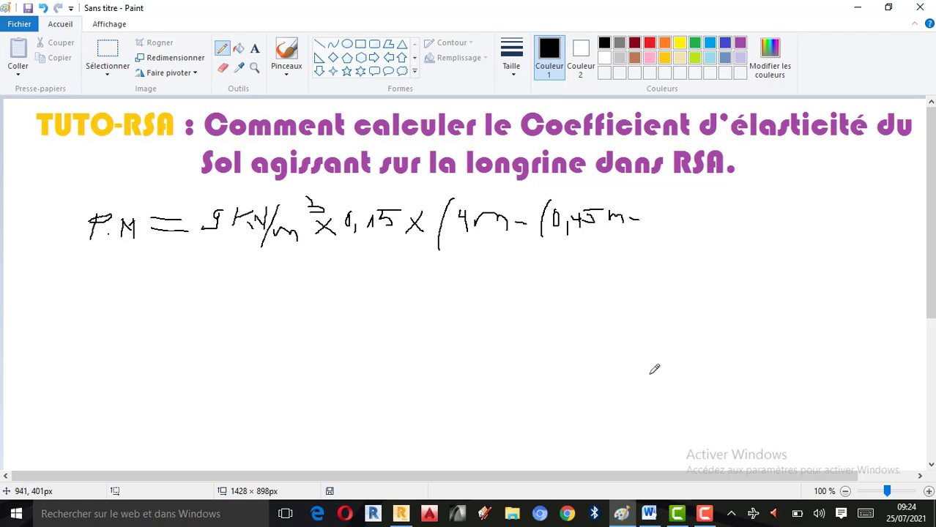
Switch to Robot Structural Analysis, close the display attributes and look up the Dalle d'Habitation entry among the FE thicknesses.
{"action": "left_click", "coordinate": [401, 513]}
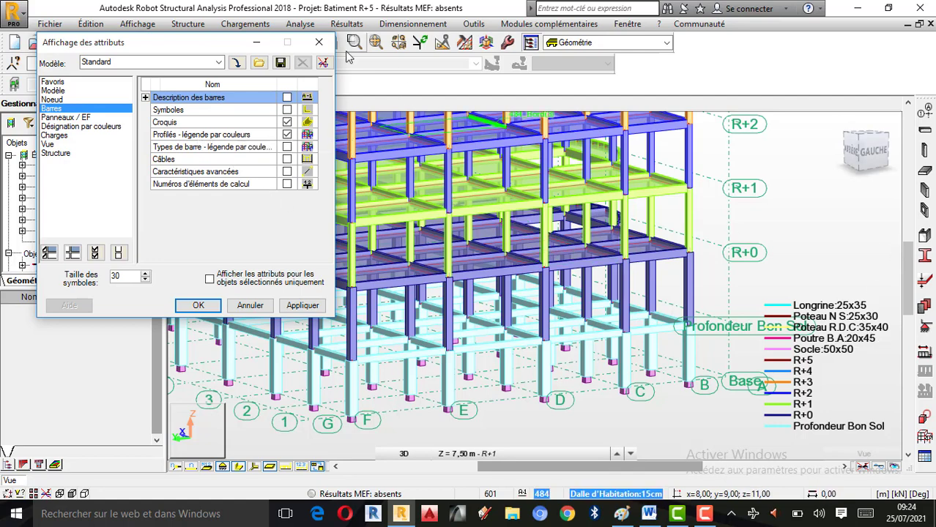
{"action": "left_click", "coordinate": [319, 42]}
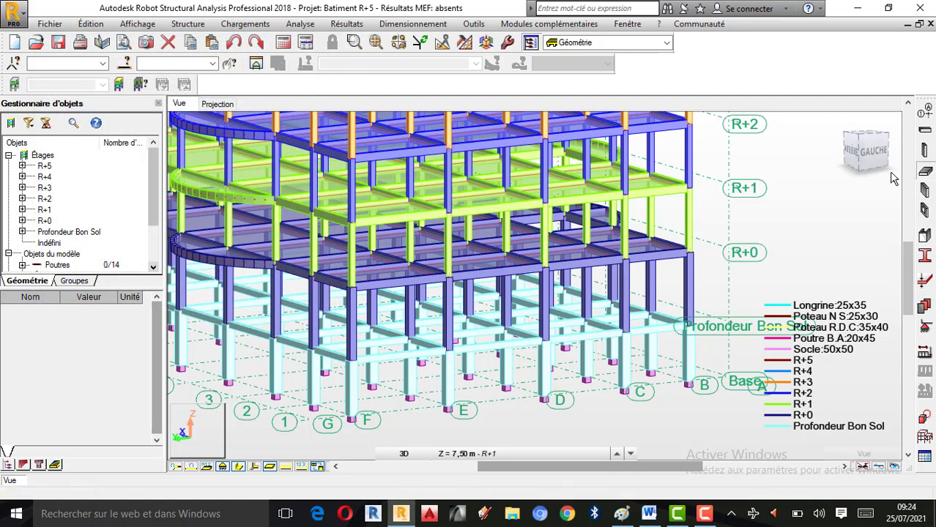
{"action": "left_click", "coordinate": [925, 172]}
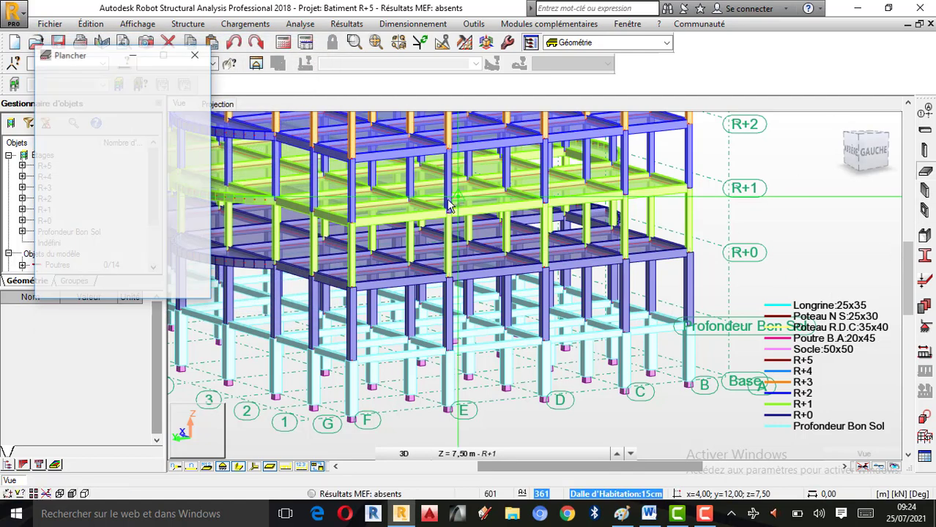
{"action": "left_click", "coordinate": [195, 54]}
{"action": "left_click", "coordinate": [925, 284]}
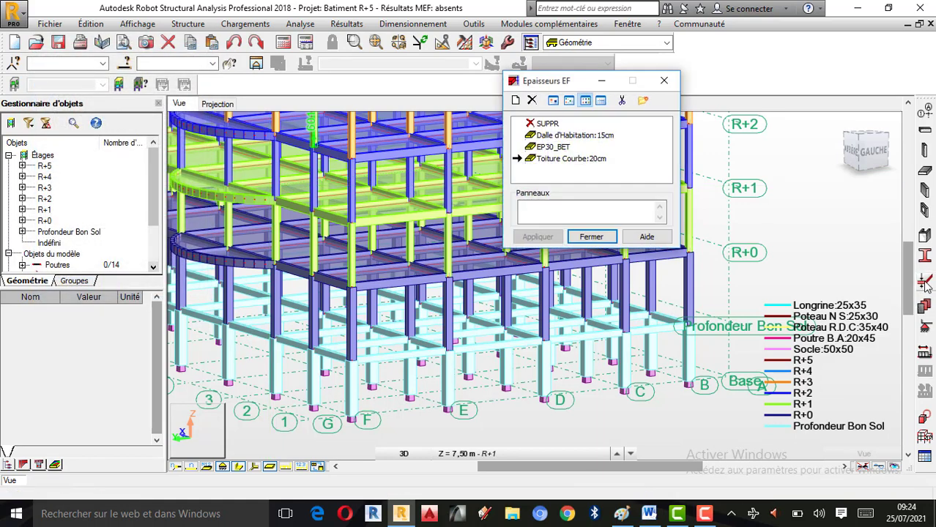
{"action": "left_click", "coordinate": [595, 135]}
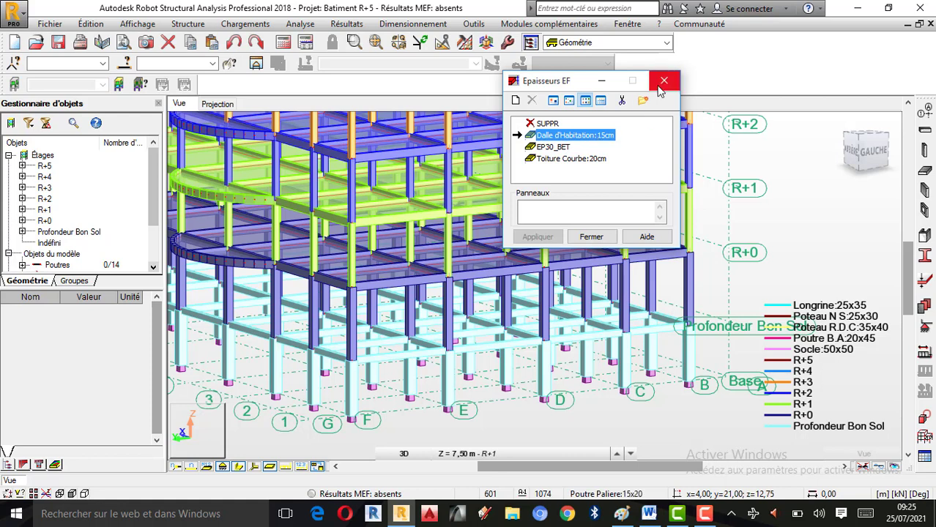
Switch to Paint, complete the P.M formula with "0,15m))" and draw a curve under the inner subtraction.
{"action": "left_click", "coordinate": [619, 515]}
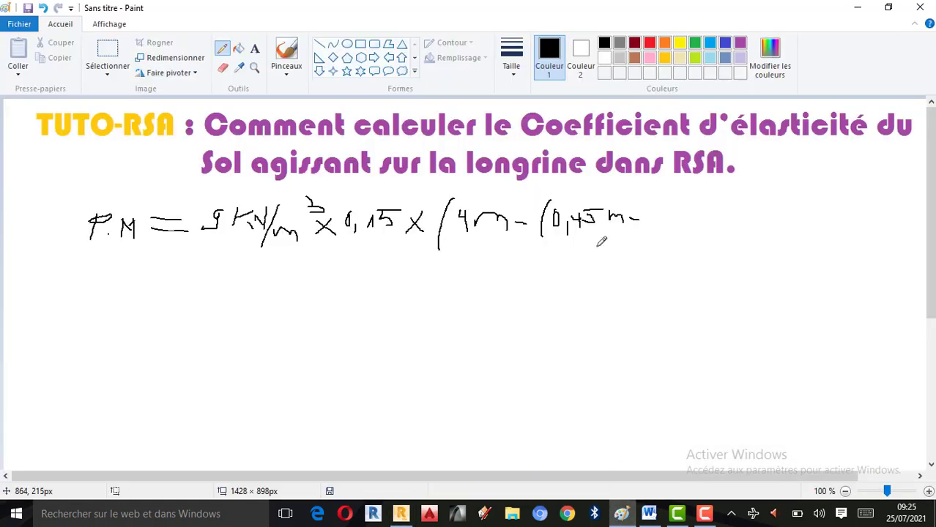
{"action": "mouse_move", "coordinate": [650, 205]}
{"action": "left_mouse_down"}
{"action": "mouse_move", "coordinate": [660, 227]}
{"action": "mouse_move", "coordinate": [679, 229]}
{"action": "mouse_move", "coordinate": [692, 210]}
{"action": "mouse_move", "coordinate": [710, 209]}
{"action": "mouse_move", "coordinate": [744, 235]}
{"action": "left_mouse_up"}
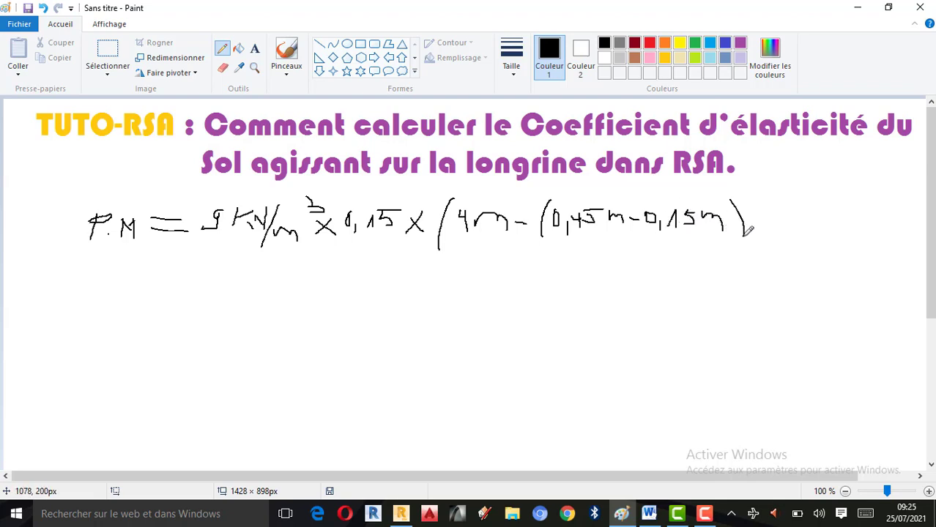
{"action": "left_click_drag", "start_coordinate": [750, 189], "coordinate": [772, 253]}
{"action": "mouse_move", "coordinate": [549, 240]}
{"action": "left_mouse_down"}
{"action": "mouse_move", "coordinate": [663, 254]}
{"action": "mouse_move", "coordinate": [702, 240]}
{"action": "left_mouse_up"}
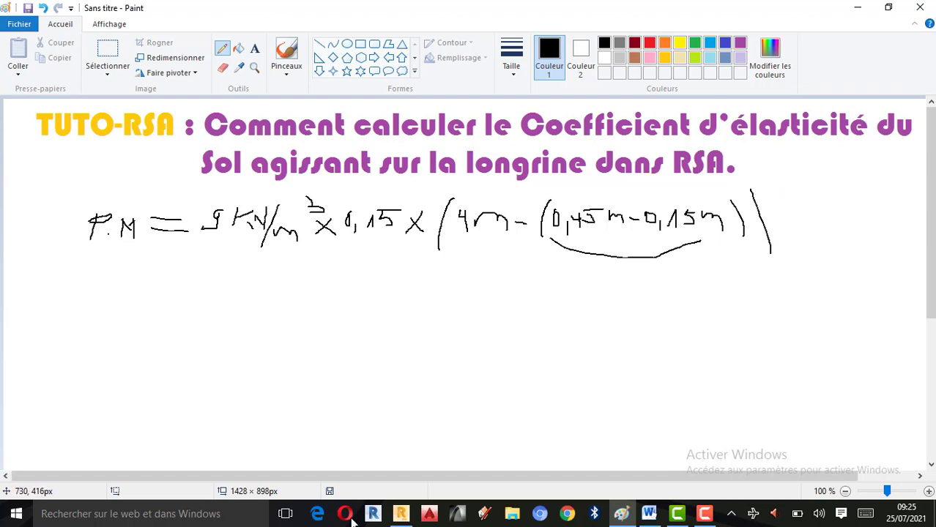
Search Windows for "cal" and open the Calculatrice over the Paint sheet.
{"action": "left_click", "coordinate": [191, 515]}
{"action": "type", "text": "cal"}
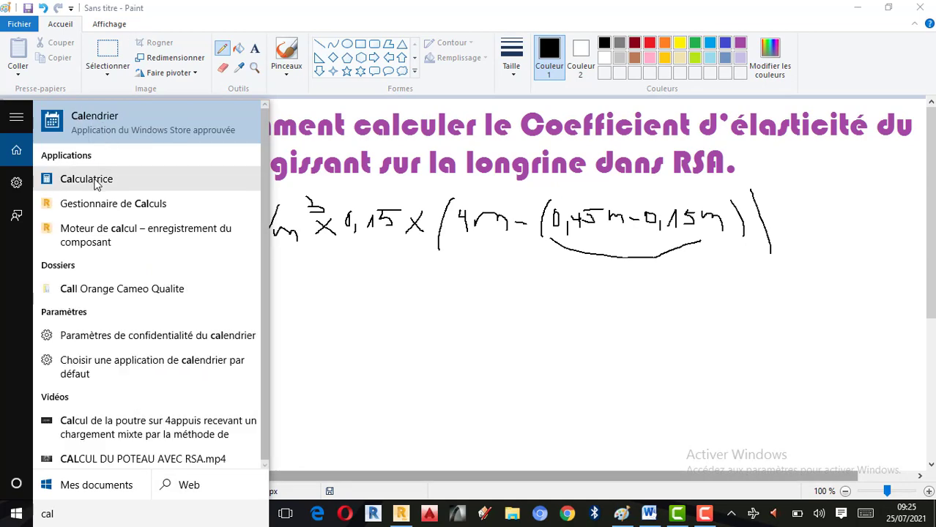
{"action": "left_click", "coordinate": [96, 183]}
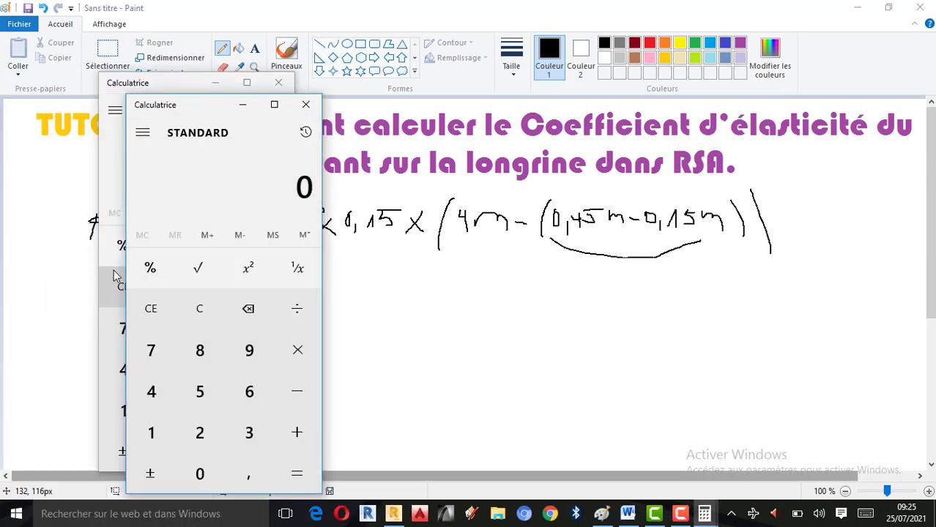
{"action": "left_click", "coordinate": [681, 514]}
{"action": "left_click", "coordinate": [860, 462]}
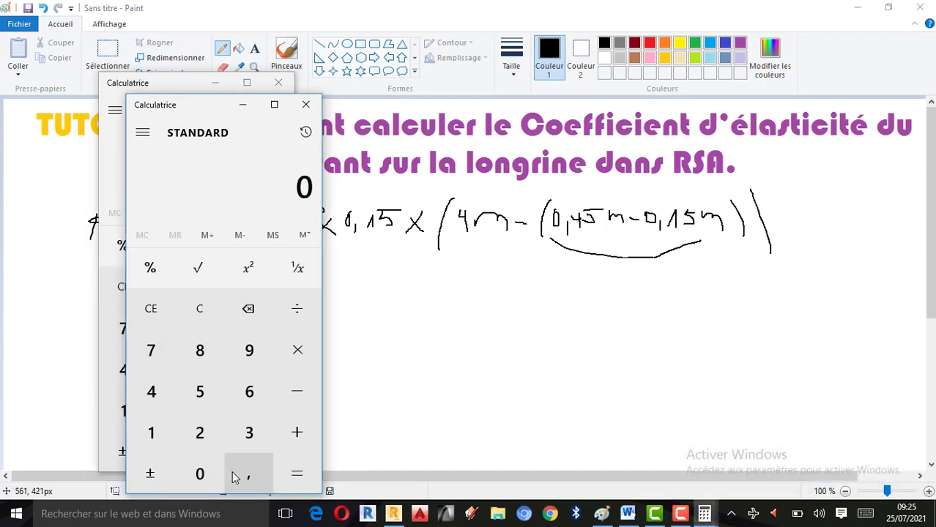
{"action": "left_click", "coordinate": [242, 474]}
{"action": "left_click", "coordinate": [152, 394]}
{"action": "left_click", "coordinate": [199, 393]}
{"action": "left_click", "coordinate": [297, 392]}
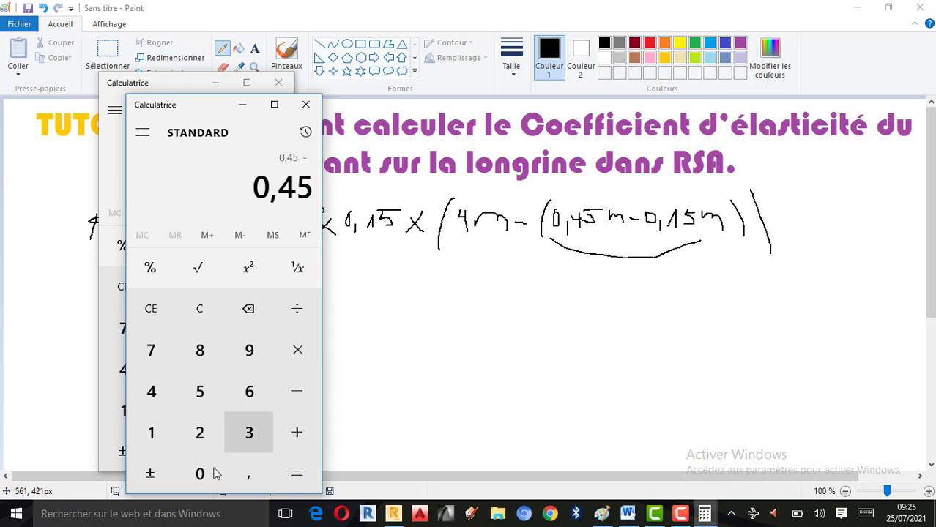
{"action": "left_click", "coordinate": [199, 474]}
{"action": "left_click", "coordinate": [251, 477]}
{"action": "left_click", "coordinate": [159, 436]}
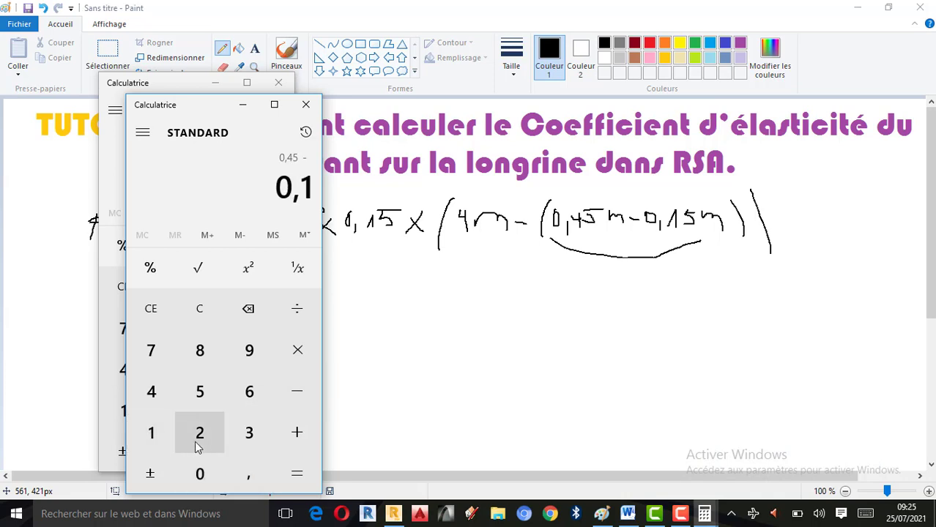
{"action": "left_click", "coordinate": [200, 438]}
{"action": "left_click", "coordinate": [202, 396]}
{"action": "left_click", "coordinate": [203, 312]}
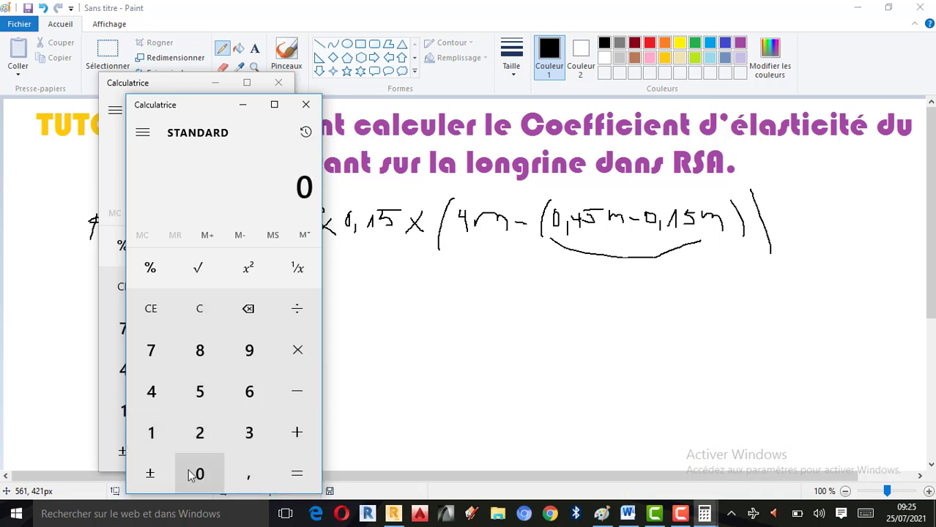
{"action": "left_click", "coordinate": [195, 472]}
{"action": "left_click", "coordinate": [249, 474]}
{"action": "left_click", "coordinate": [154, 395]}
{"action": "left_click", "coordinate": [200, 394]}
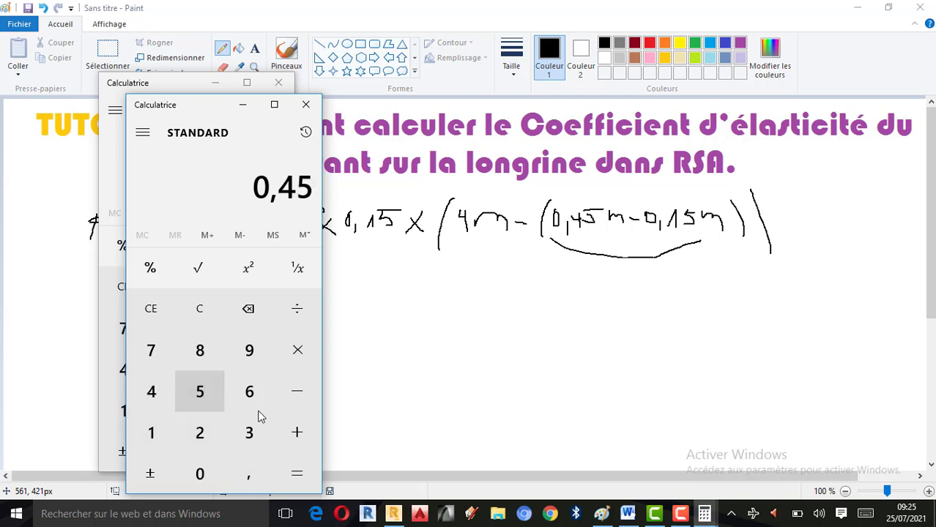
{"action": "left_click", "coordinate": [295, 393]}
{"action": "left_click", "coordinate": [277, 476]}
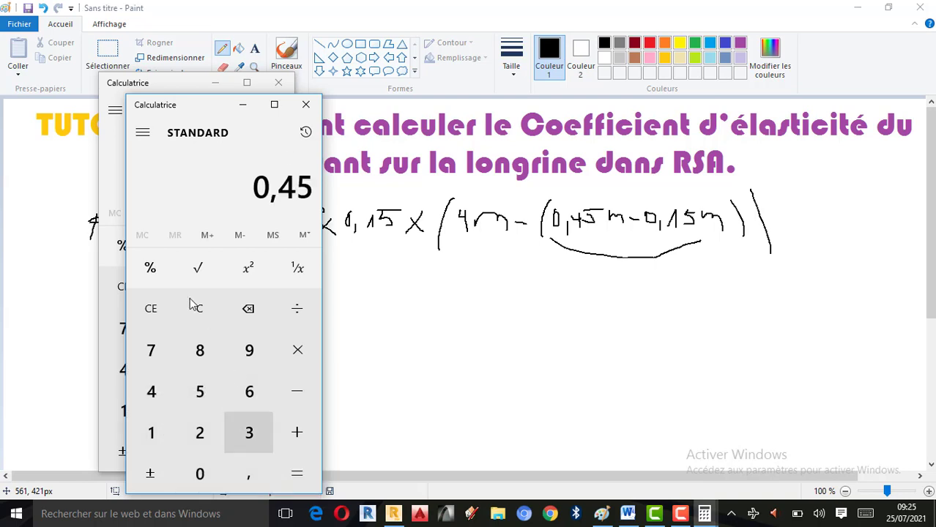
{"action": "left_click", "coordinate": [199, 309]}
Compute 0,45 − 0,15 in the calculator.
{"action": "left_click", "coordinate": [199, 468]}
{"action": "left_click", "coordinate": [249, 474]}
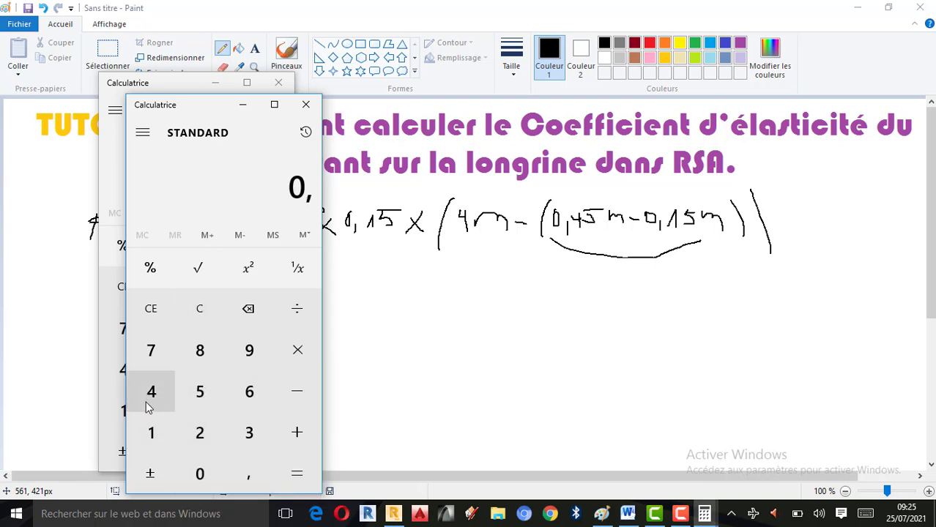
{"action": "left_click", "coordinate": [151, 399]}
{"action": "left_click", "coordinate": [200, 392]}
{"action": "left_click", "coordinate": [296, 393]}
{"action": "left_click", "coordinate": [218, 475]}
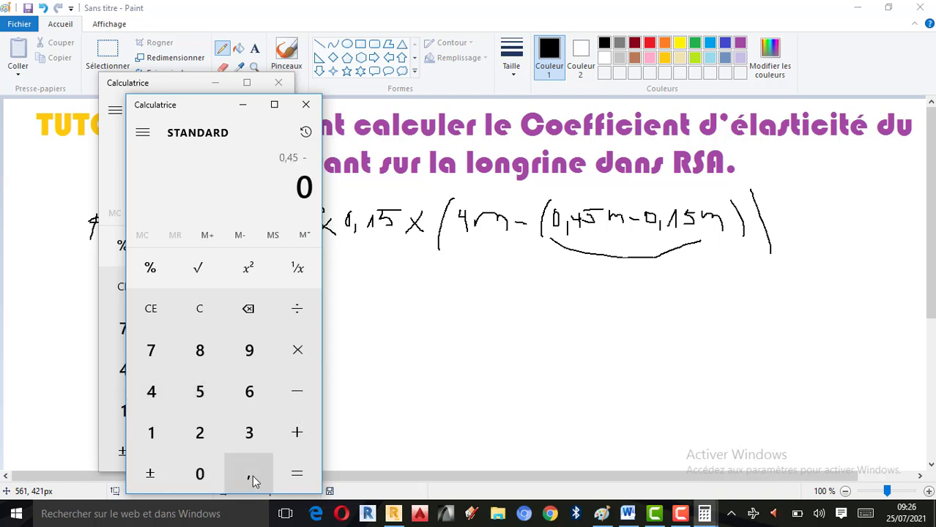
{"action": "left_click", "coordinate": [249, 475]}
{"action": "left_click", "coordinate": [155, 432]}
{"action": "left_click", "coordinate": [200, 395]}
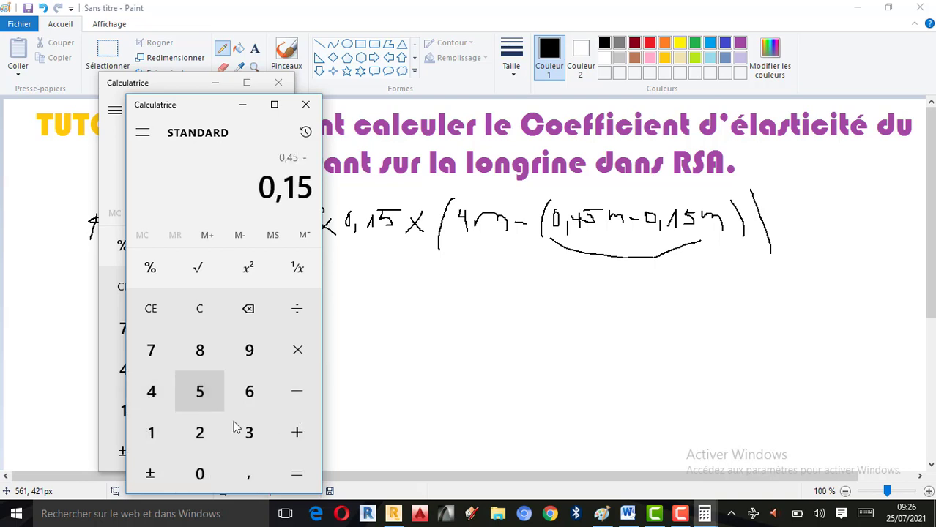
{"action": "left_click", "coordinate": [294, 472]}
Return to Paint, handwrite "0,30m" under the inner subtraction's curve and draw a larger curve beneath the whole outer parenthesis.
{"action": "left_click", "coordinate": [617, 276]}
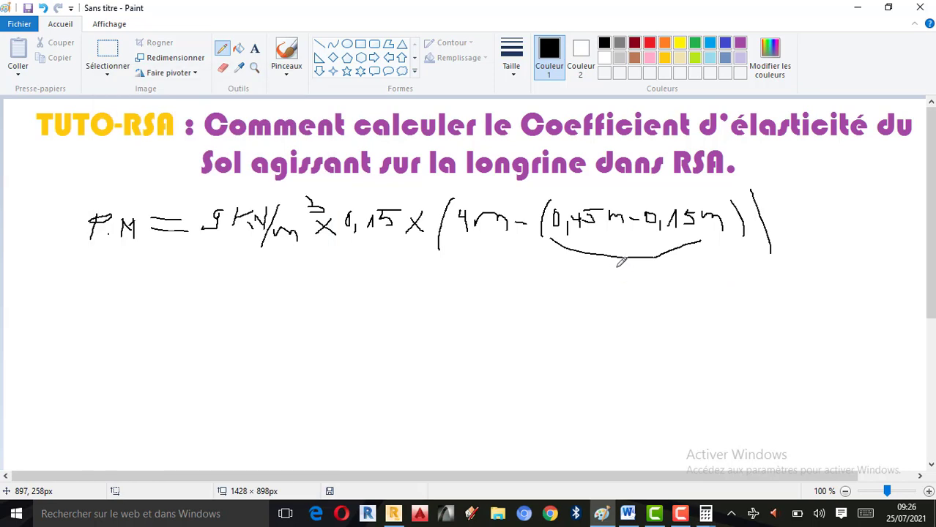
{"action": "mouse_move", "coordinate": [611, 265]}
{"action": "left_mouse_down"}
{"action": "mouse_move", "coordinate": [618, 286]}
{"action": "mouse_move", "coordinate": [659, 264]}
{"action": "mouse_move", "coordinate": [701, 279]}
{"action": "left_mouse_up"}
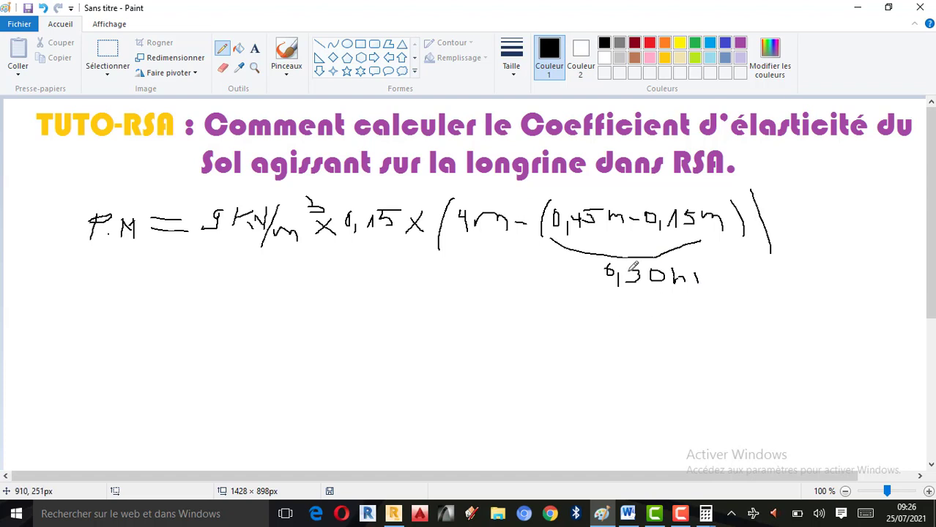
{"action": "mouse_move", "coordinate": [461, 258]}
{"action": "left_mouse_down"}
{"action": "mouse_move", "coordinate": [631, 311]}
{"action": "mouse_move", "coordinate": [729, 277]}
{"action": "left_mouse_up"}
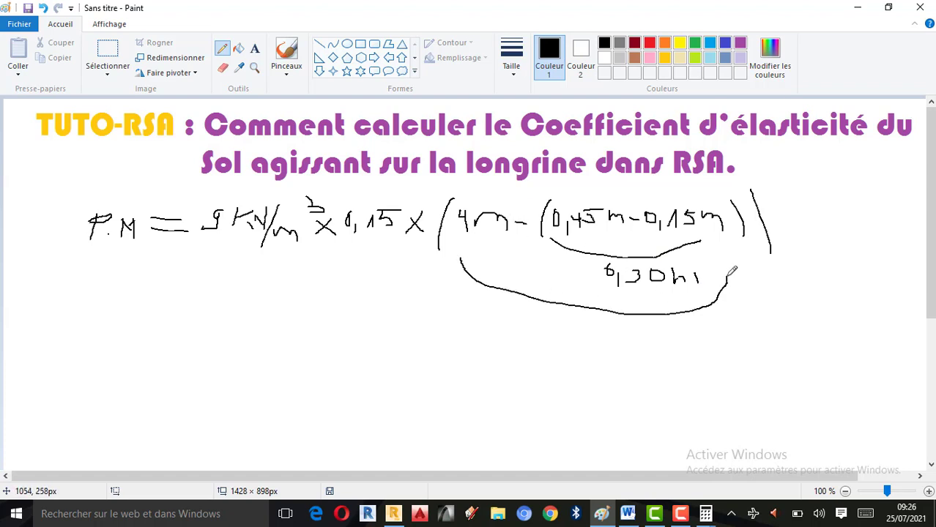
Close the duplicate Calculatrice window and bring the remaining one up over the Paint sheet.
{"action": "left_click", "coordinate": [705, 514]}
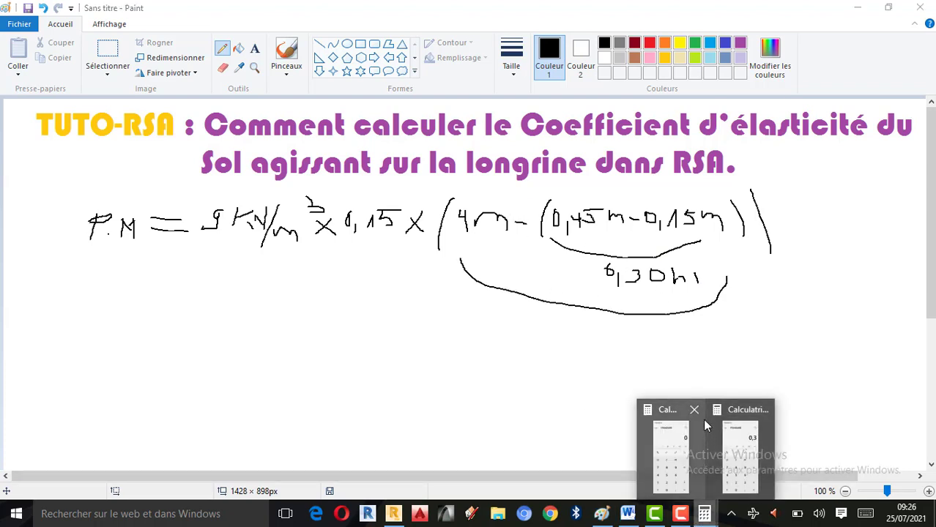
{"action": "left_click", "coordinate": [694, 409]}
{"action": "left_click", "coordinate": [722, 451]}
Clear the calculator and compute 4 − 0,30.
{"action": "left_click", "coordinate": [199, 308]}
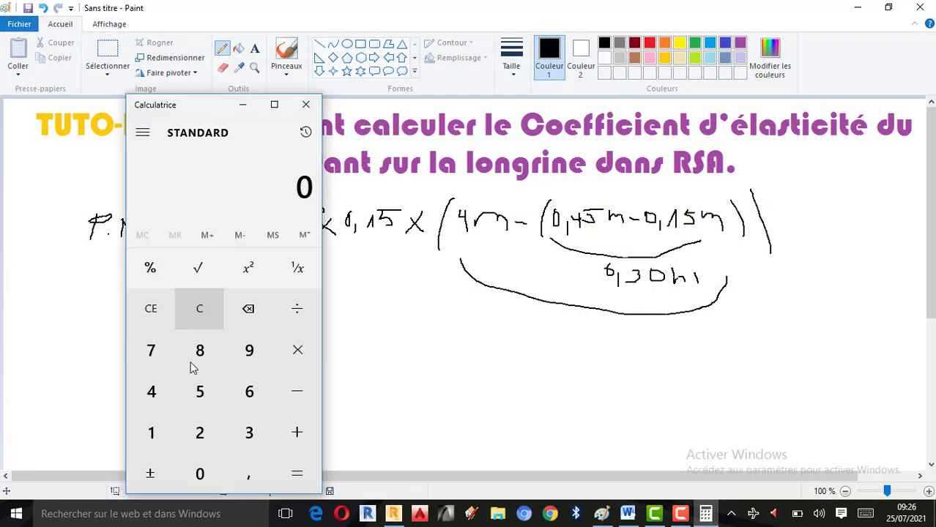
{"action": "left_click", "coordinate": [155, 396]}
{"action": "left_click", "coordinate": [300, 395]}
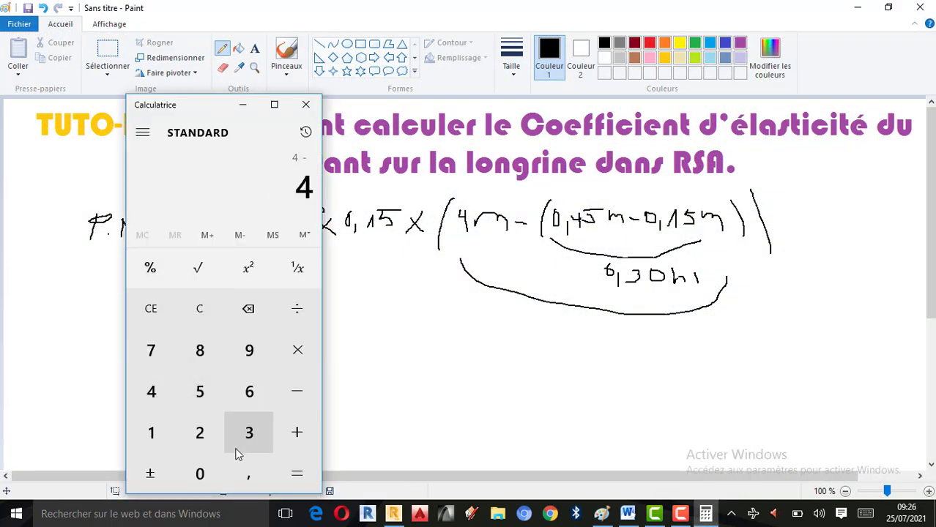
{"action": "left_click", "coordinate": [216, 474]}
{"action": "left_click", "coordinate": [249, 474]}
{"action": "left_click", "coordinate": [249, 432]}
{"action": "left_click", "coordinate": [199, 474]}
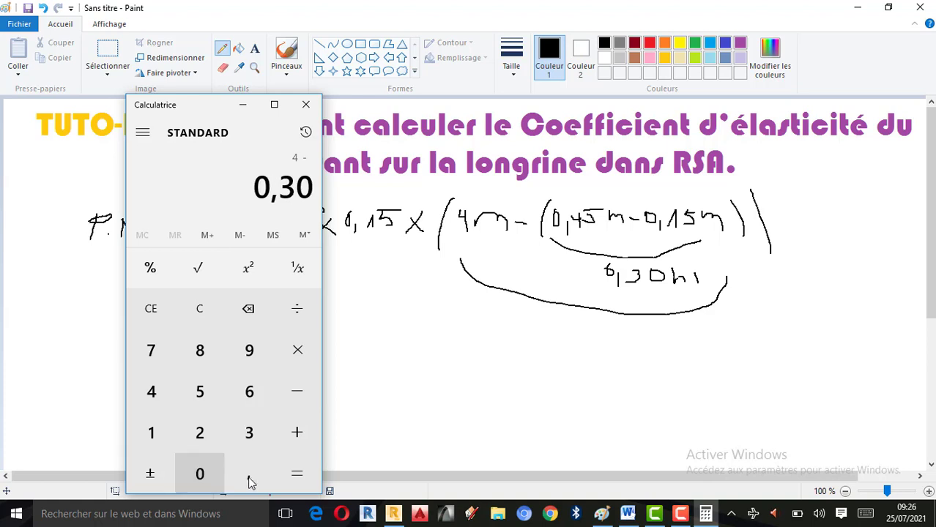
{"action": "left_click", "coordinate": [296, 474]}
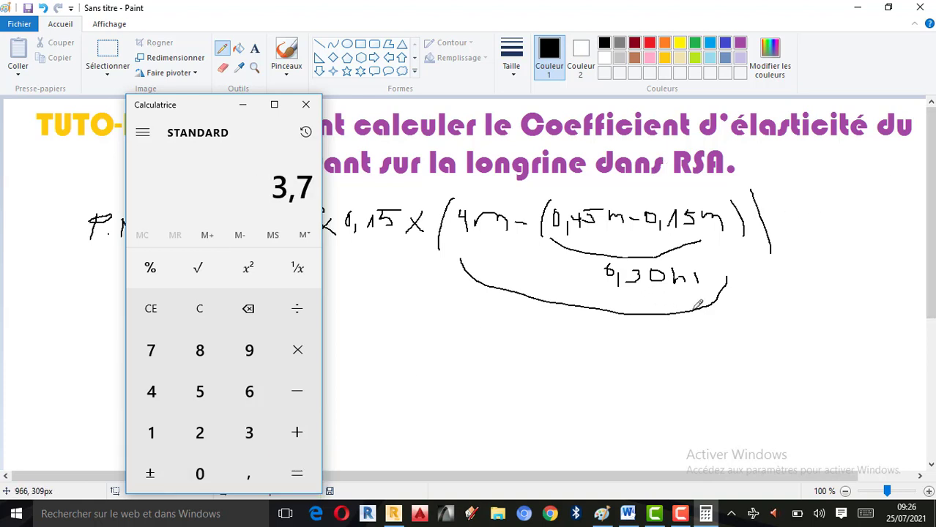
Return to Paint and handwrite "3,70m" beside the end of the outer curve.
{"action": "left_click", "coordinate": [735, 290]}
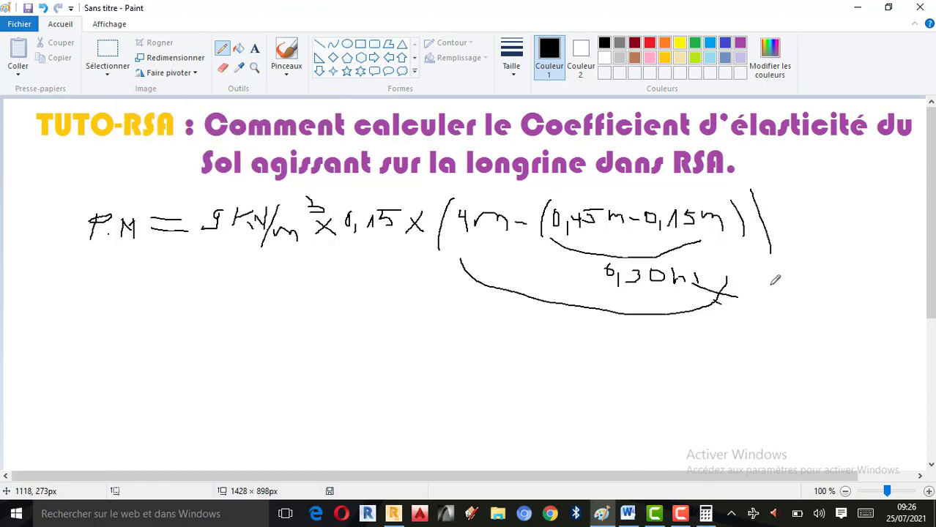
{"action": "left_click_drag", "start_coordinate": [763, 285], "coordinate": [771, 296]}
{"action": "mouse_move", "coordinate": [799, 291]}
{"action": "left_mouse_down"}
{"action": "mouse_move", "coordinate": [788, 306]}
{"action": "mouse_move", "coordinate": [835, 277]}
{"action": "mouse_move", "coordinate": [865, 293]}
{"action": "left_mouse_up"}
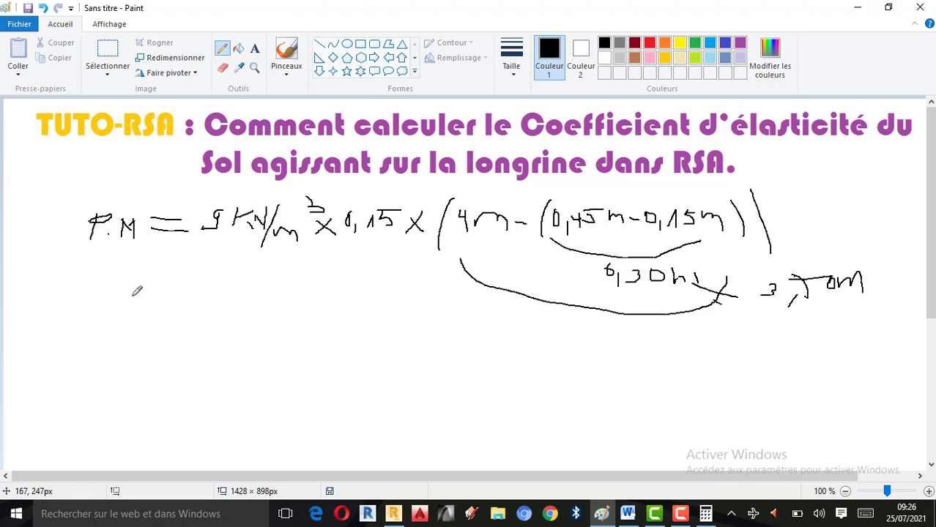
Handwrite the second line of the P.M calculation as "= 9 KN/m³ × 0,15 × 3,70m =".
{"action": "mouse_move", "coordinate": [160, 304]}
{"action": "left_mouse_down"}
{"action": "mouse_move", "coordinate": [216, 310]}
{"action": "mouse_move", "coordinate": [206, 324]}
{"action": "left_mouse_up"}
{"action": "mouse_move", "coordinate": [272, 278]}
{"action": "left_mouse_down"}
{"action": "mouse_move", "coordinate": [256, 284]}
{"action": "mouse_move", "coordinate": [258, 313]}
{"action": "left_mouse_up"}
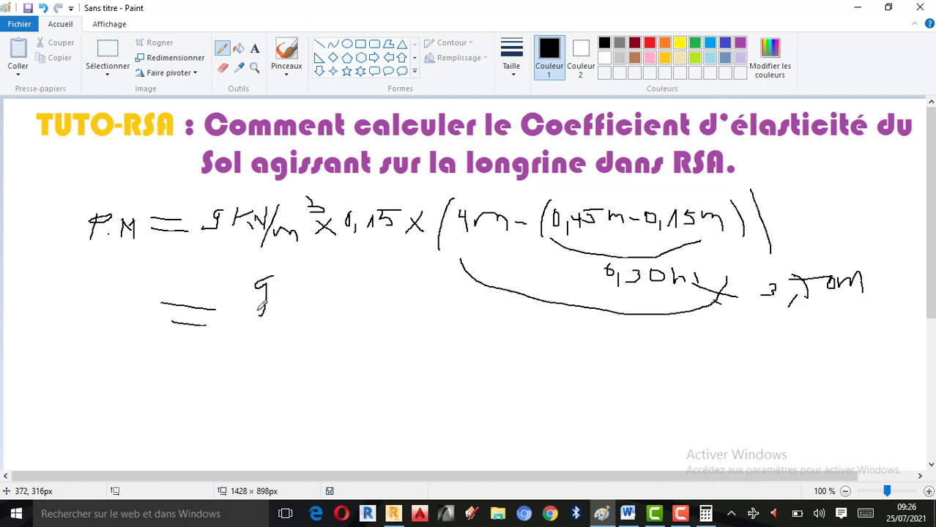
{"action": "mouse_move", "coordinate": [287, 282]}
{"action": "left_mouse_down"}
{"action": "mouse_move", "coordinate": [286, 320]}
{"action": "mouse_move", "coordinate": [327, 287]}
{"action": "left_mouse_up"}
{"action": "left_click_drag", "start_coordinate": [333, 276], "coordinate": [333, 317]}
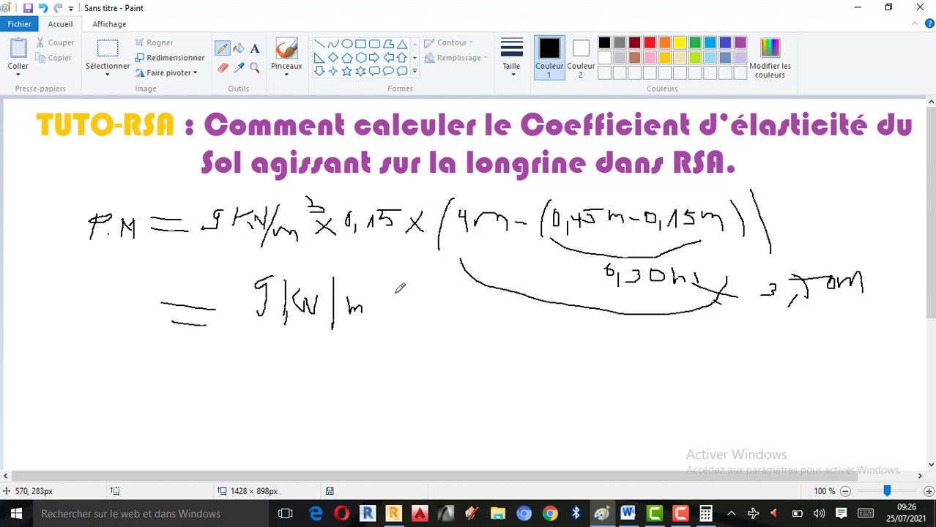
{"action": "mouse_move", "coordinate": [353, 269]}
{"action": "left_mouse_down"}
{"action": "mouse_move", "coordinate": [375, 321]}
{"action": "mouse_move", "coordinate": [364, 321]}
{"action": "mouse_move", "coordinate": [395, 306]}
{"action": "left_mouse_up"}
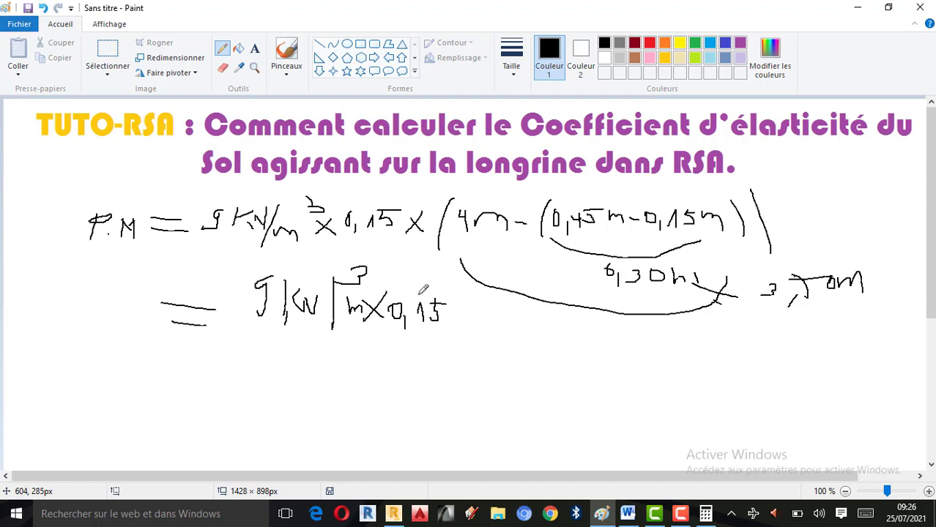
{"action": "left_click_drag", "start_coordinate": [454, 304], "coordinate": [493, 328]}
{"action": "mouse_move", "coordinate": [504, 320]}
{"action": "left_mouse_down"}
{"action": "mouse_move", "coordinate": [503, 331]}
{"action": "mouse_move", "coordinate": [542, 313]}
{"action": "mouse_move", "coordinate": [549, 324]}
{"action": "mouse_move", "coordinate": [586, 315]}
{"action": "mouse_move", "coordinate": [600, 328]}
{"action": "mouse_move", "coordinate": [647, 329]}
{"action": "mouse_move", "coordinate": [665, 350]}
{"action": "left_mouse_up"}
Bring up the Calculatrice, move it away from most of the handwritten formula and clear its display.
{"action": "left_click", "coordinate": [705, 514]}
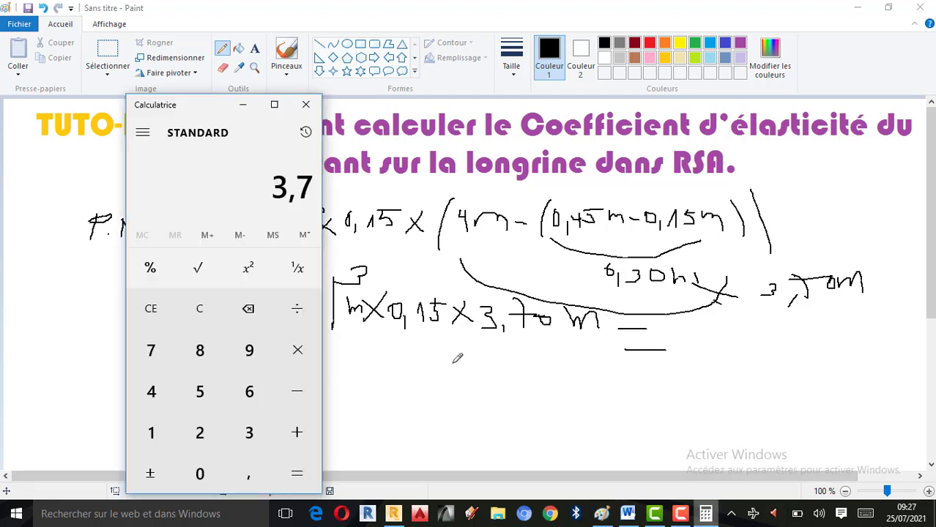
{"action": "left_click_drag", "start_coordinate": [208, 160], "coordinate": [82, 167]}
{"action": "left_click", "coordinate": [73, 315]}
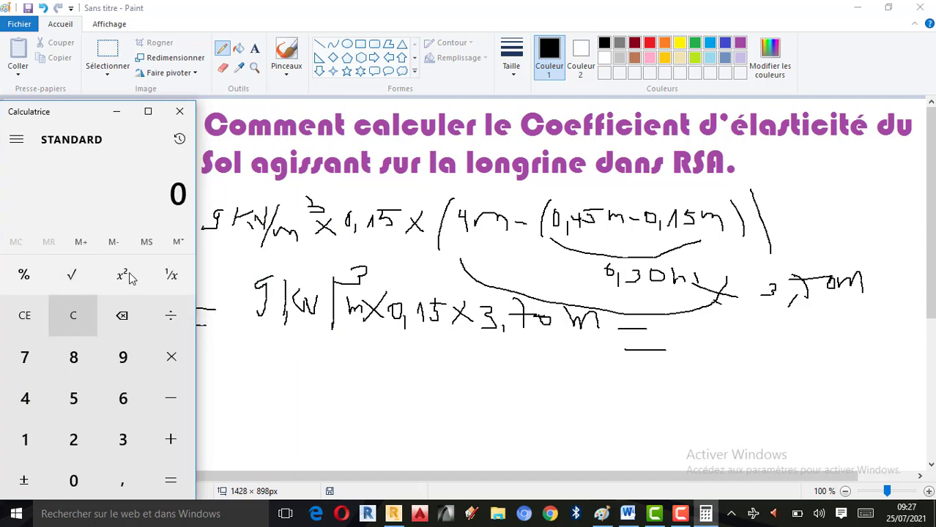
Compute 9 × 0,15 × 3,70 in the calculator.
{"action": "left_click", "coordinate": [123, 357]}
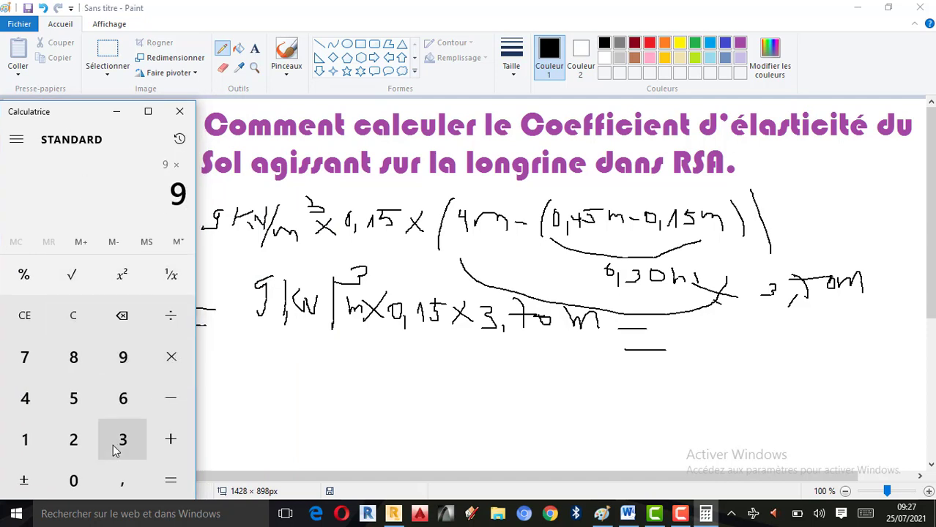
{"action": "left_click", "coordinate": [74, 480]}
{"action": "left_click", "coordinate": [123, 480]}
{"action": "left_click", "coordinate": [40, 447]}
{"action": "left_click", "coordinate": [76, 410]}
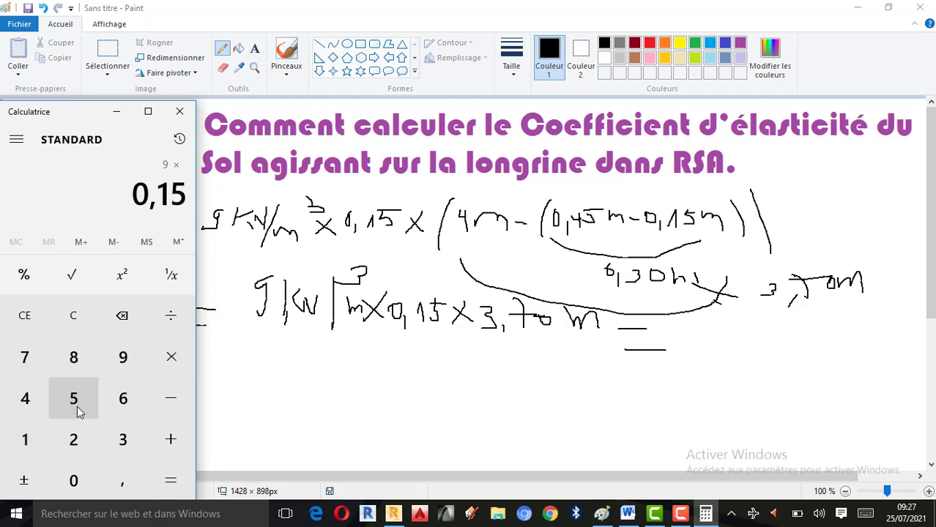
{"action": "left_click", "coordinate": [175, 358]}
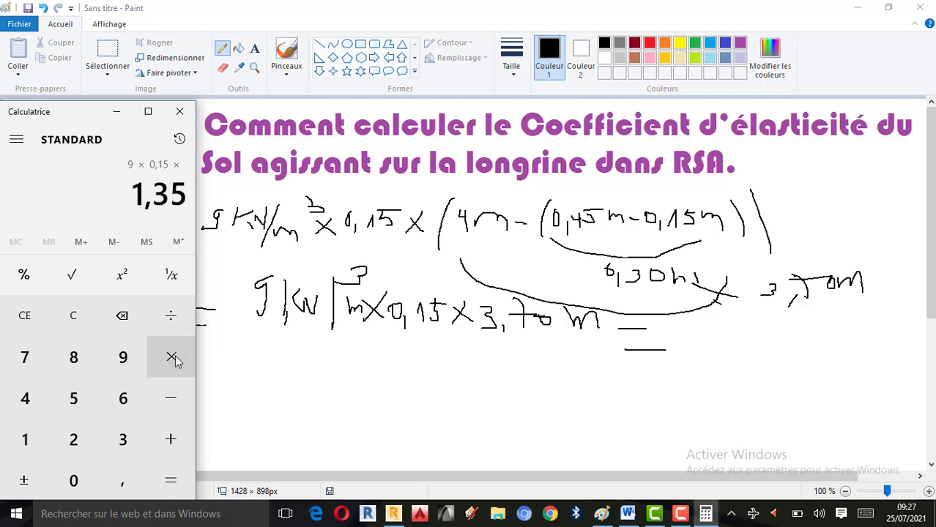
{"action": "left_click", "coordinate": [122, 443]}
{"action": "left_click", "coordinate": [122, 481]}
{"action": "left_click", "coordinate": [25, 356]}
{"action": "left_click", "coordinate": [75, 469]}
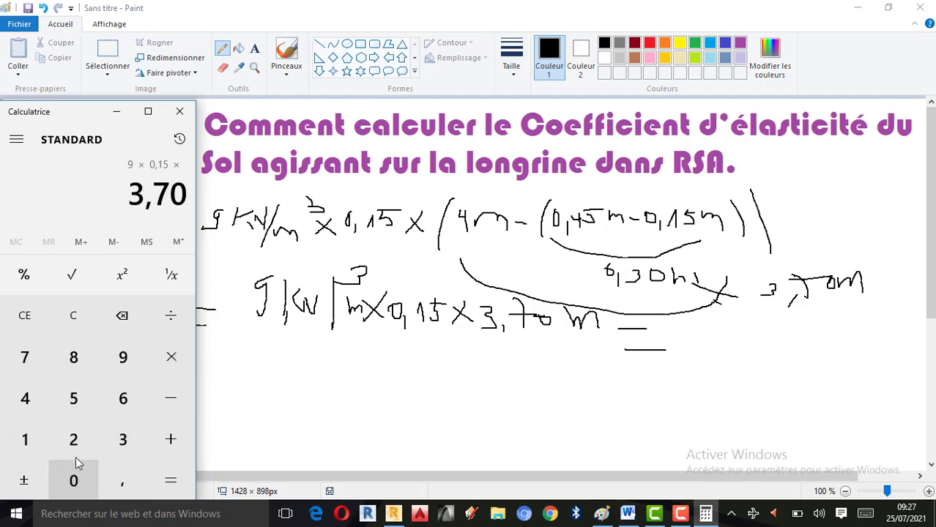
{"action": "left_click", "coordinate": [171, 481]}
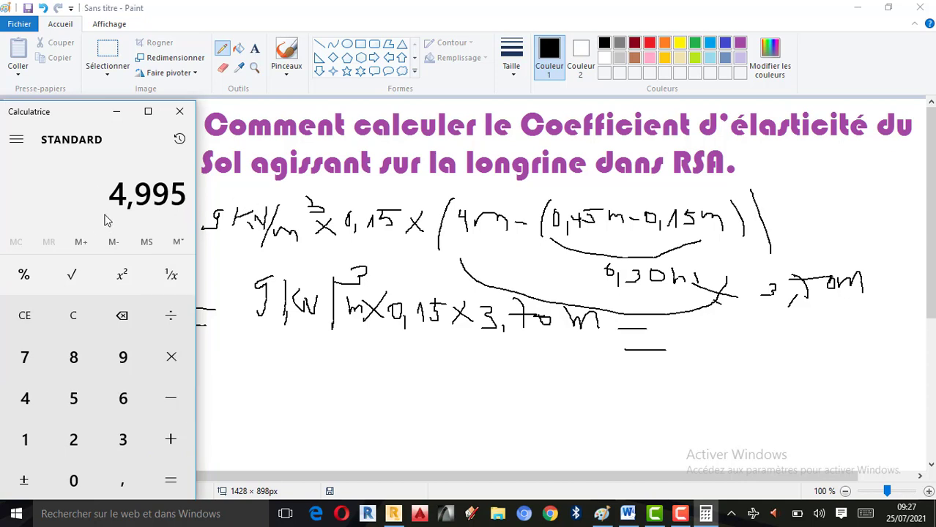
Return to Paint, handwrite the P.M result "4,995 KN/m" after the second line's equals sign and draw a loop around it.
{"action": "left_click", "coordinate": [695, 328]}
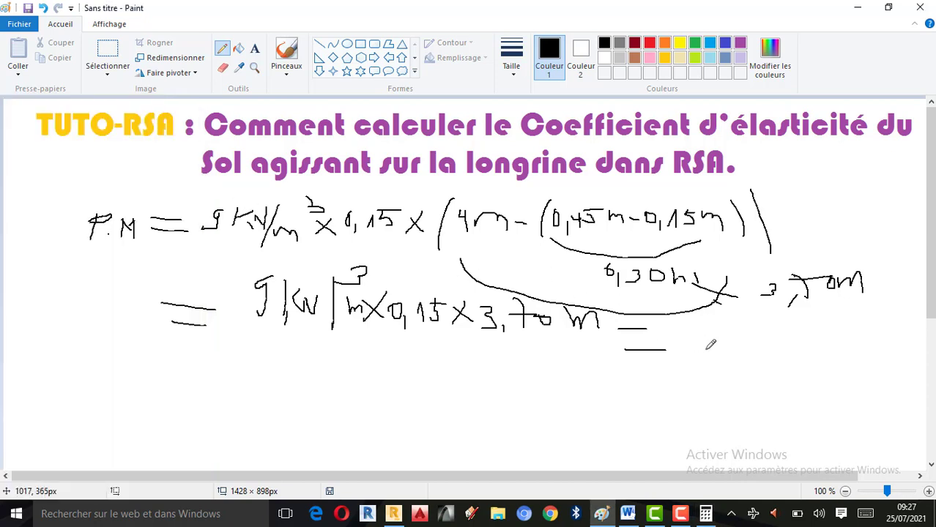
{"action": "mouse_move", "coordinate": [682, 331]}
{"action": "left_mouse_down"}
{"action": "mouse_move", "coordinate": [699, 358]}
{"action": "mouse_move", "coordinate": [718, 339]}
{"action": "mouse_move", "coordinate": [726, 358]}
{"action": "mouse_move", "coordinate": [740, 334]}
{"action": "mouse_move", "coordinate": [748, 356]}
{"action": "mouse_move", "coordinate": [771, 327]}
{"action": "mouse_move", "coordinate": [790, 350]}
{"action": "left_mouse_up"}
{"action": "mouse_move", "coordinate": [803, 317]}
{"action": "left_mouse_down"}
{"action": "mouse_move", "coordinate": [793, 334]}
{"action": "mouse_move", "coordinate": [806, 321]}
{"action": "mouse_move", "coordinate": [827, 370]}
{"action": "mouse_move", "coordinate": [840, 346]}
{"action": "left_mouse_up"}
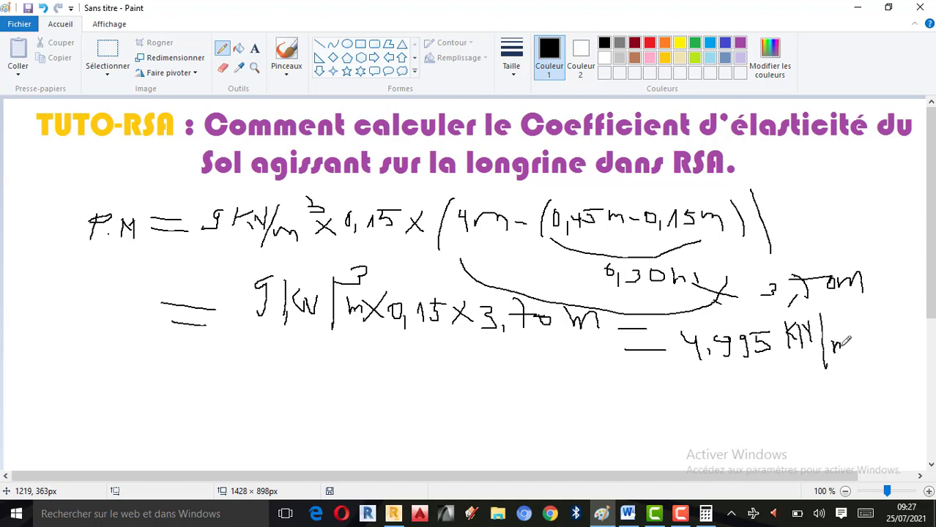
{"action": "mouse_move", "coordinate": [731, 312]}
{"action": "left_mouse_down"}
{"action": "mouse_move", "coordinate": [688, 386]}
{"action": "mouse_move", "coordinate": [883, 349]}
{"action": "mouse_move", "coordinate": [722, 317]}
{"action": "left_mouse_up"}
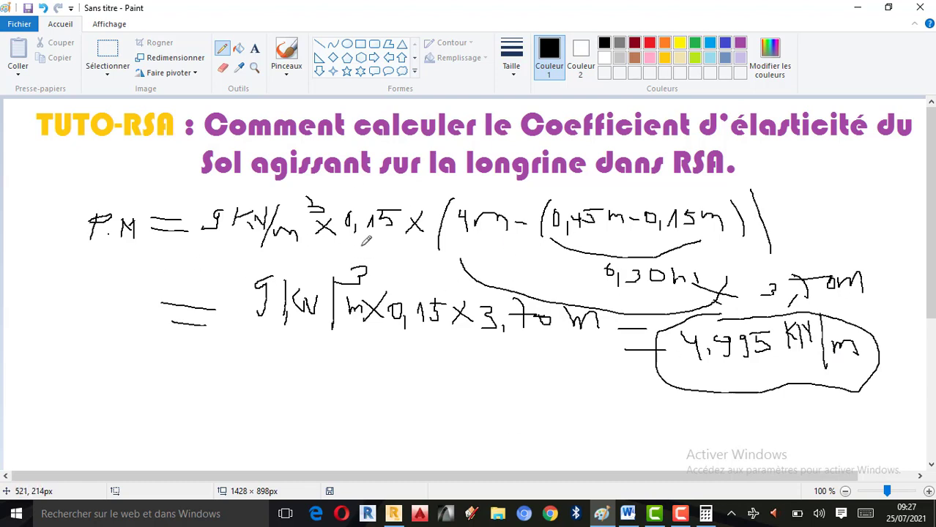
Handwrite "P.P.L =" on a new line below the P.M calculation.
{"action": "scroll", "coordinate": [352, 202], "scroll_direction": "down", "scroll_amount": 3}
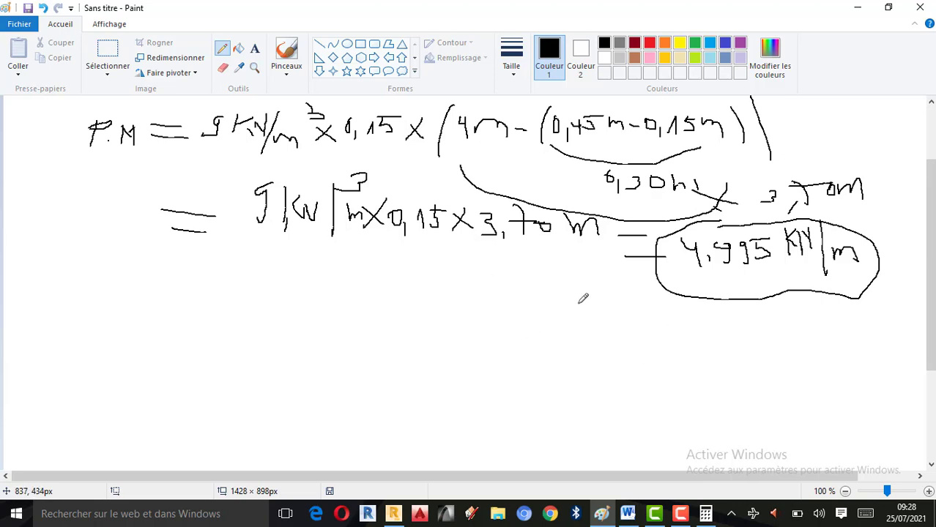
{"action": "scroll", "coordinate": [204, 231], "scroll_direction": "down", "scroll_amount": 3}
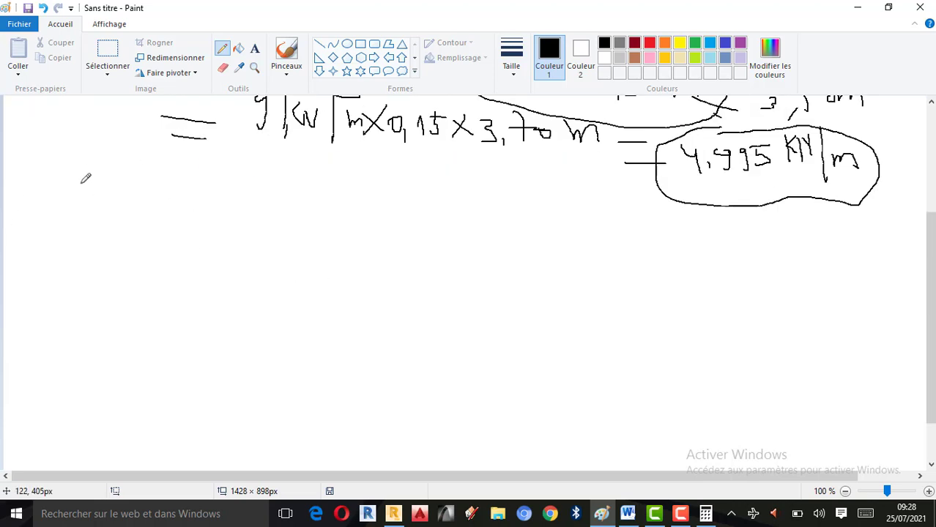
{"action": "mouse_move", "coordinate": [79, 174]}
{"action": "left_mouse_down"}
{"action": "mouse_move", "coordinate": [73, 197]}
{"action": "mouse_move", "coordinate": [93, 177]}
{"action": "mouse_move", "coordinate": [152, 197]}
{"action": "mouse_move", "coordinate": [226, 191]}
{"action": "mouse_move", "coordinate": [227, 200]}
{"action": "left_mouse_up"}
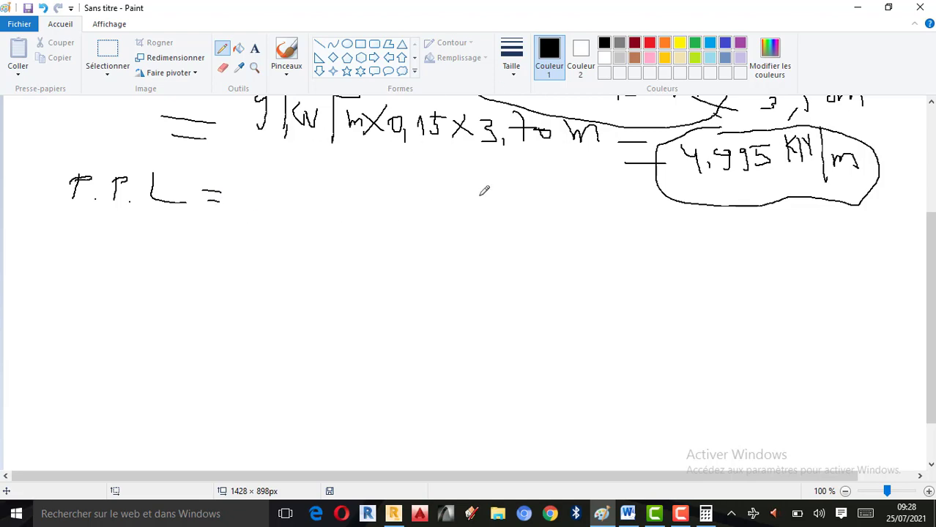
Switch to Robot Structural Analysis to check the Longrine section, return to Paint and handwrite "0,35" after "P.P.L =".
{"action": "scroll", "coordinate": [534, 250], "scroll_direction": "up", "scroll_amount": 5}
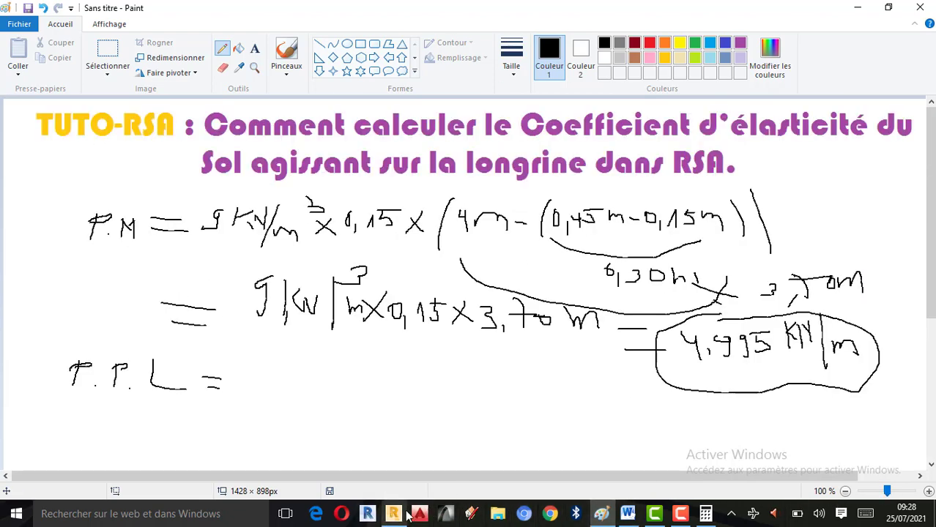
{"action": "left_click", "coordinate": [393, 513]}
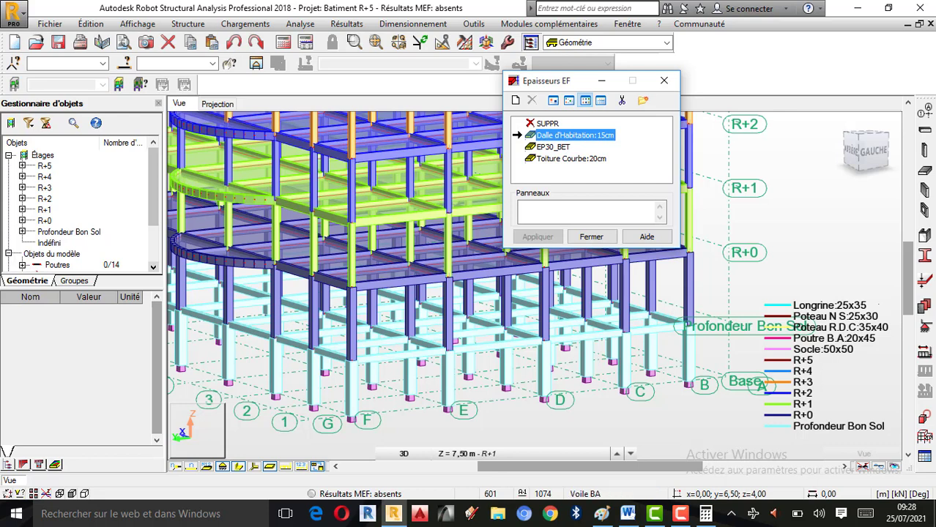
{"action": "left_click", "coordinate": [601, 514]}
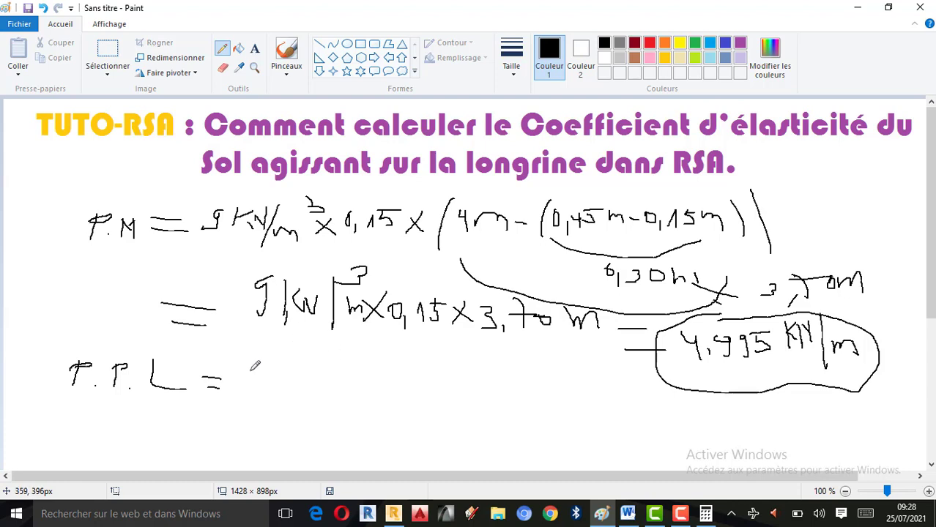
{"action": "mouse_move", "coordinate": [252, 366]}
{"action": "left_mouse_down"}
{"action": "mouse_move", "coordinate": [251, 376]}
{"action": "mouse_move", "coordinate": [267, 379]}
{"action": "mouse_move", "coordinate": [271, 360]}
{"action": "mouse_move", "coordinate": [278, 375]}
{"action": "mouse_move", "coordinate": [282, 359]}
{"action": "mouse_move", "coordinate": [316, 370]}
{"action": "left_mouse_up"}
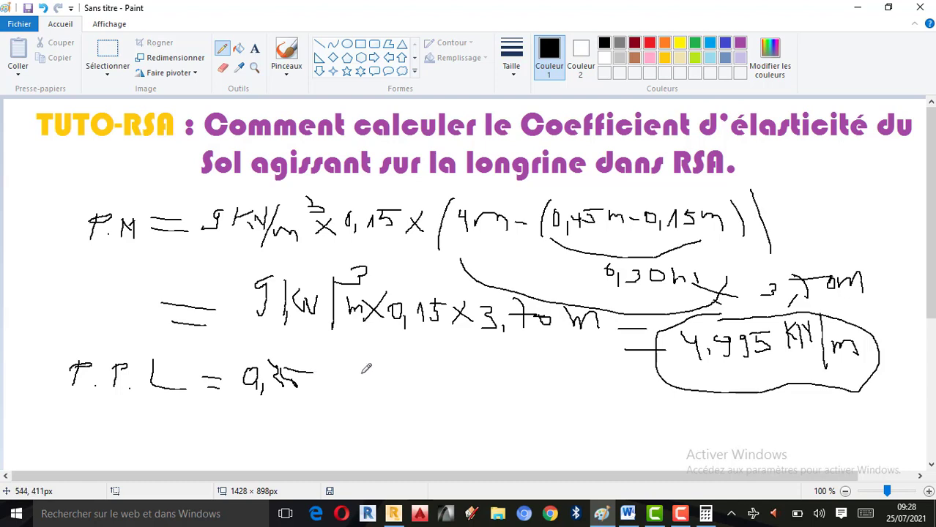
Handwrite "× 0,35 × 25 KN/m³ =" after the first factor on the P.P.L line.
{"action": "left_click_drag", "start_coordinate": [320, 376], "coordinate": [335, 388]}
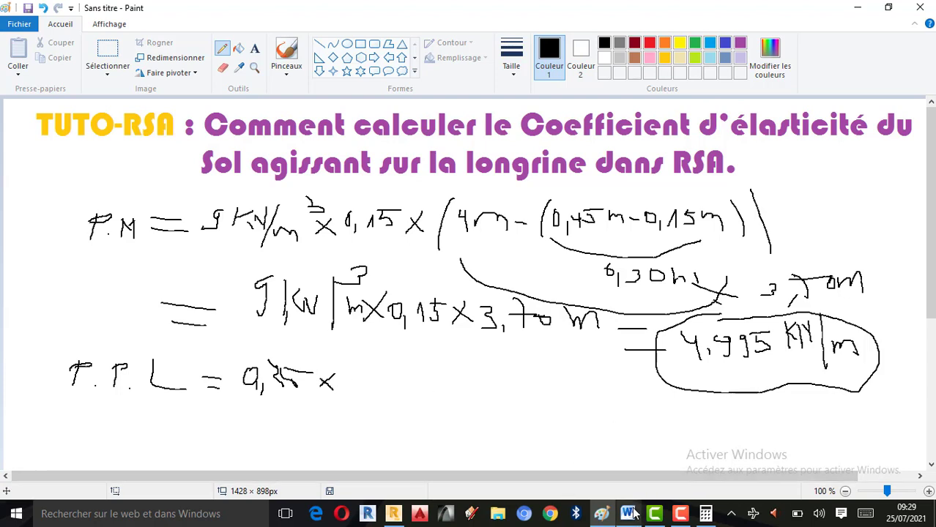
{"action": "mouse_move", "coordinate": [353, 370]}
{"action": "left_mouse_down"}
{"action": "mouse_move", "coordinate": [363, 393]}
{"action": "mouse_move", "coordinate": [396, 375]}
{"action": "mouse_move", "coordinate": [408, 389]}
{"action": "mouse_move", "coordinate": [399, 375]}
{"action": "mouse_move", "coordinate": [425, 379]}
{"action": "mouse_move", "coordinate": [432, 395]}
{"action": "mouse_move", "coordinate": [473, 395]}
{"action": "left_mouse_up"}
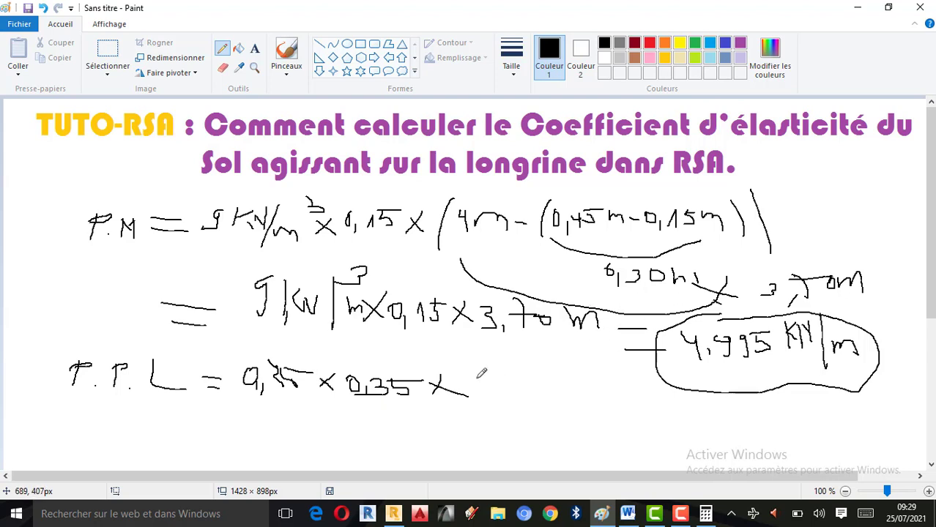
{"action": "mouse_move", "coordinate": [477, 389]}
{"action": "left_mouse_down"}
{"action": "mouse_move", "coordinate": [514, 372]}
{"action": "mouse_move", "coordinate": [527, 394]}
{"action": "mouse_move", "coordinate": [545, 374]}
{"action": "mouse_move", "coordinate": [564, 401]}
{"action": "mouse_move", "coordinate": [589, 395]}
{"action": "mouse_move", "coordinate": [595, 406]}
{"action": "left_mouse_up"}
{"action": "left_click_drag", "start_coordinate": [599, 366], "coordinate": [652, 412]}
Switch to the calculator, clear its previous result and move its window off the start of the calculation.
{"action": "left_click", "coordinate": [705, 514]}
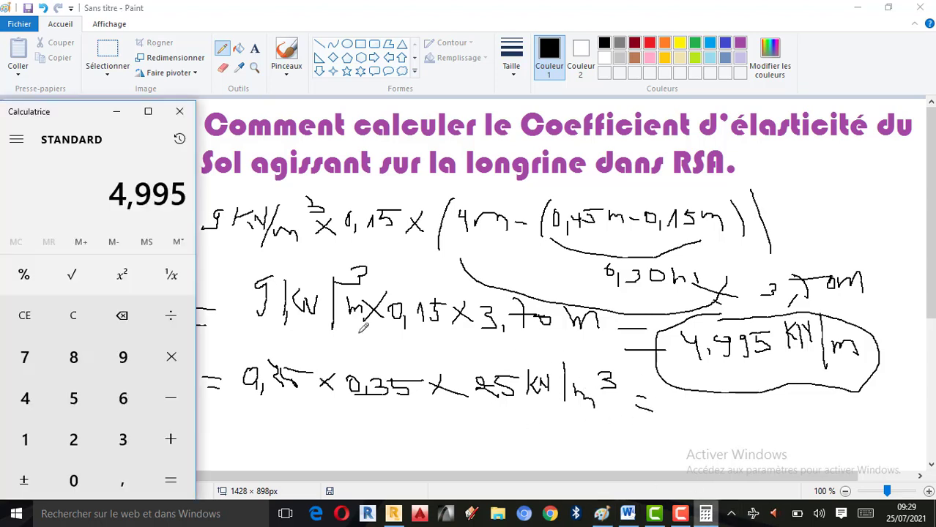
{"action": "left_click", "coordinate": [72, 317]}
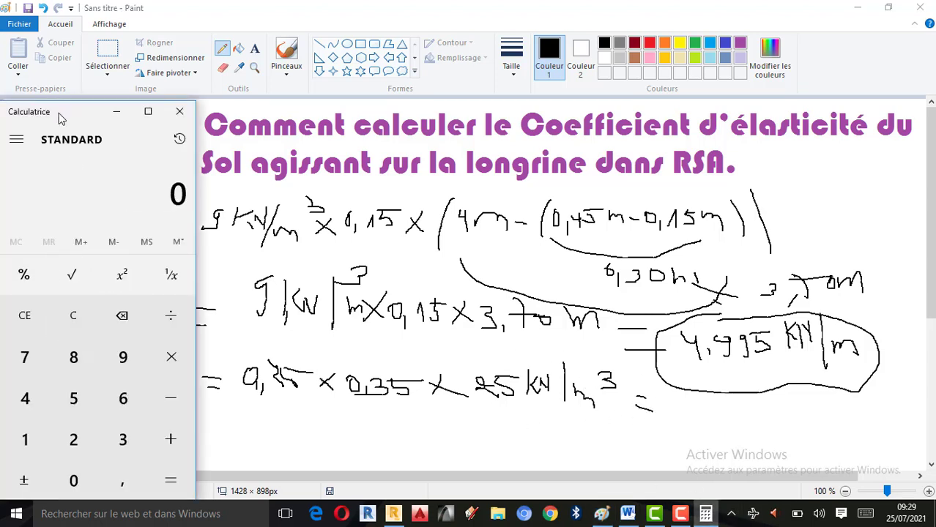
{"action": "left_click_drag", "start_coordinate": [59, 113], "coordinate": [88, 77]}
{"action": "left_click", "coordinate": [103, 446]}
{"action": "left_click", "coordinate": [150, 446]}
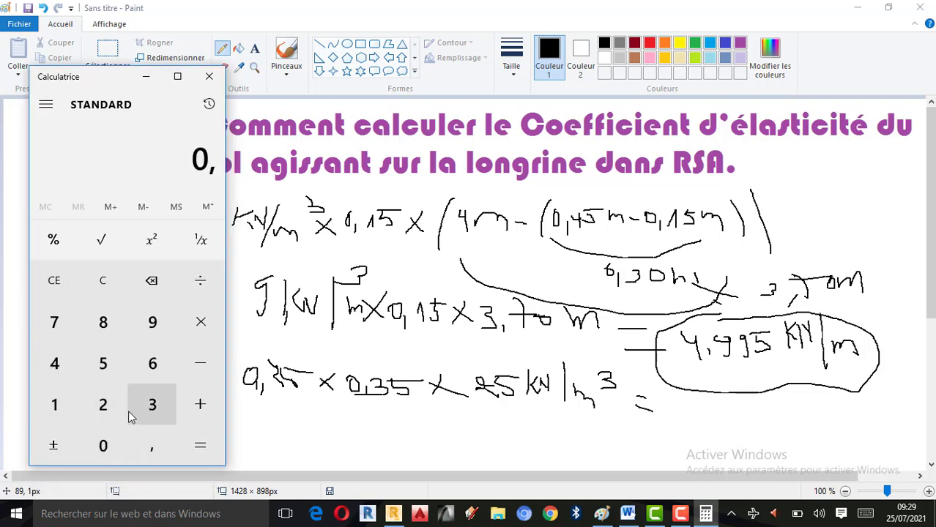
{"action": "left_click", "coordinate": [132, 409]}
{"action": "left_click", "coordinate": [103, 293]}
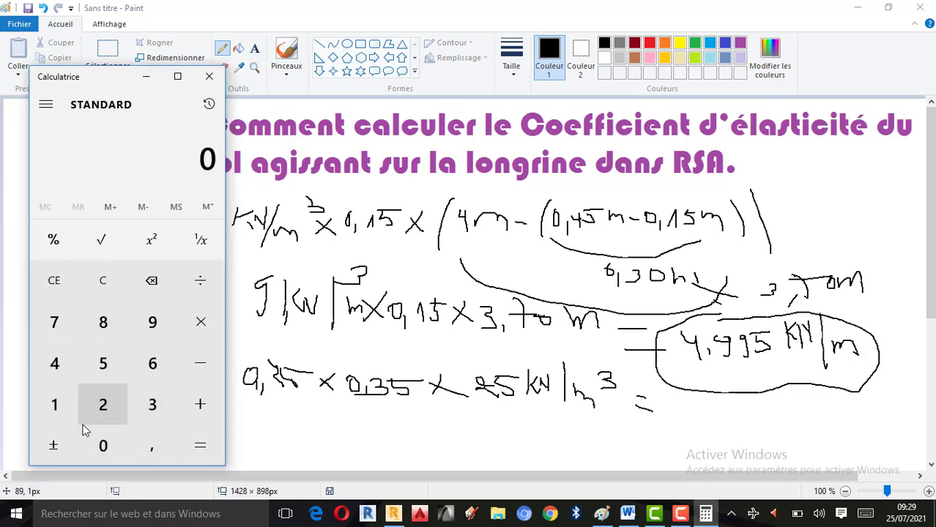
Compute 0,25 × 0,35 × 25 in the calculator.
{"action": "left_click", "coordinate": [157, 445]}
{"action": "left_click", "coordinate": [115, 407]}
{"action": "left_click", "coordinate": [106, 365]}
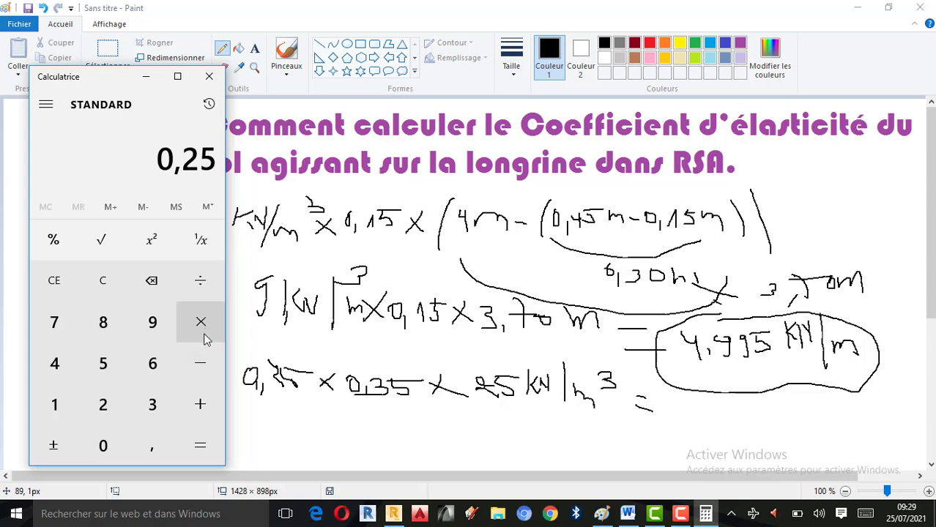
{"action": "left_click", "coordinate": [101, 444]}
{"action": "left_click", "coordinate": [154, 440]}
{"action": "left_click", "coordinate": [152, 404]}
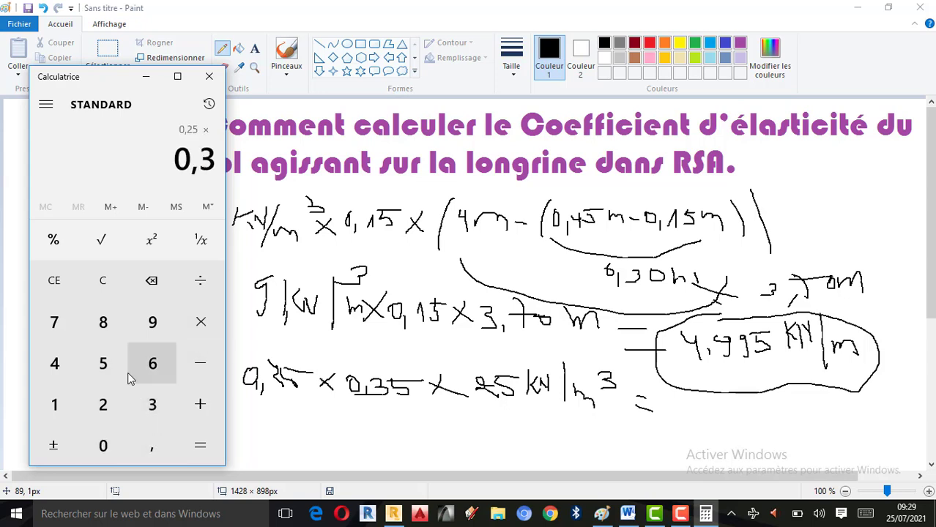
{"action": "left_click", "coordinate": [120, 366]}
{"action": "left_click", "coordinate": [201, 323]}
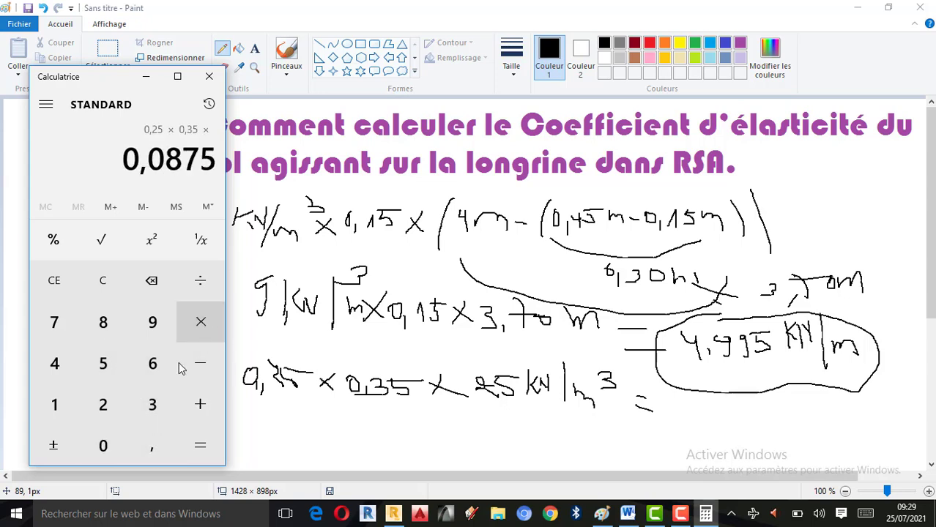
{"action": "left_click", "coordinate": [113, 412]}
{"action": "left_click", "coordinate": [108, 370]}
{"action": "left_click", "coordinate": [199, 444]}
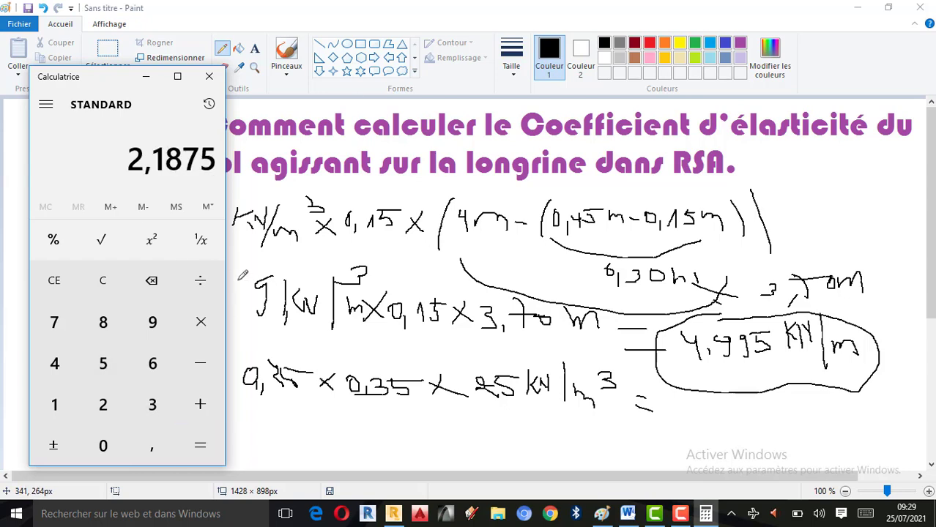
Return to Paint, handwrite "2,1875 KN/m" after the equals sign on the P.P.L line and draw a loop around it.
{"action": "left_click", "coordinate": [690, 414]}
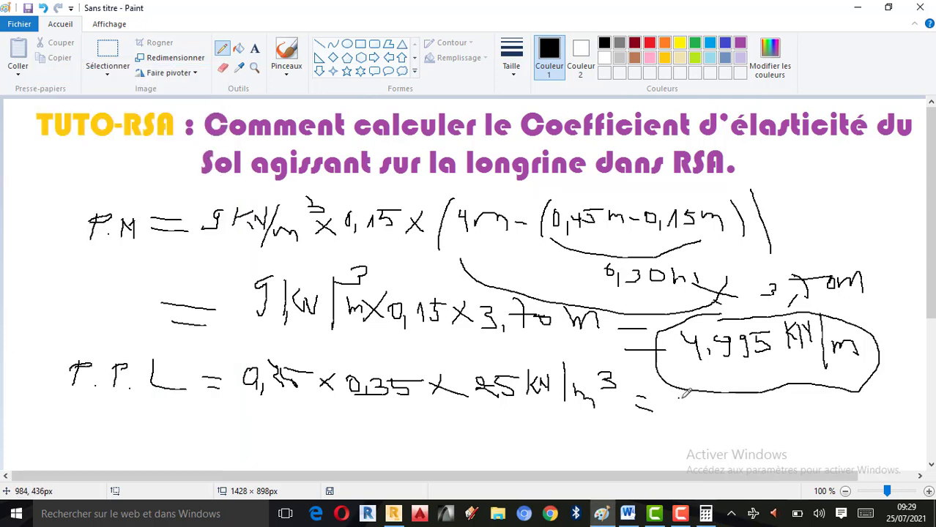
{"action": "mouse_move", "coordinate": [678, 400]}
{"action": "left_mouse_down"}
{"action": "mouse_move", "coordinate": [693, 423]}
{"action": "mouse_move", "coordinate": [699, 409]}
{"action": "mouse_move", "coordinate": [702, 424]}
{"action": "left_mouse_up"}
{"action": "mouse_move", "coordinate": [734, 396]}
{"action": "left_mouse_down"}
{"action": "mouse_move", "coordinate": [725, 423]}
{"action": "mouse_move", "coordinate": [741, 399]}
{"action": "mouse_move", "coordinate": [762, 429]}
{"action": "mouse_move", "coordinate": [813, 407]}
{"action": "mouse_move", "coordinate": [818, 440]}
{"action": "mouse_move", "coordinate": [830, 424]}
{"action": "mouse_move", "coordinate": [844, 434]}
{"action": "left_mouse_up"}
{"action": "mouse_move", "coordinate": [853, 429]}
{"action": "left_mouse_down"}
{"action": "mouse_move", "coordinate": [868, 415]}
{"action": "mouse_move", "coordinate": [884, 427]}
{"action": "left_mouse_up"}
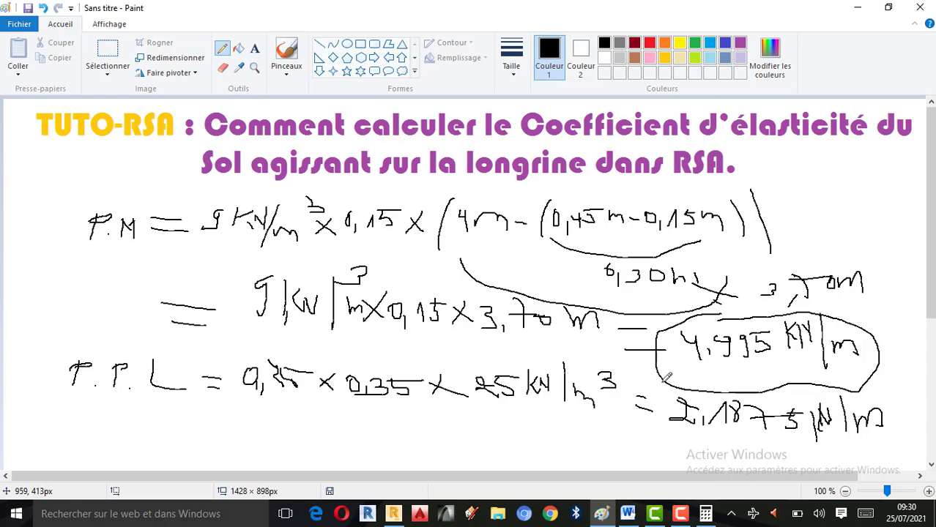
{"action": "mouse_move", "coordinate": [665, 380]}
{"action": "left_mouse_down"}
{"action": "mouse_move", "coordinate": [781, 443]}
{"action": "mouse_move", "coordinate": [901, 408]}
{"action": "mouse_move", "coordinate": [670, 387]}
{"action": "left_mouse_up"}
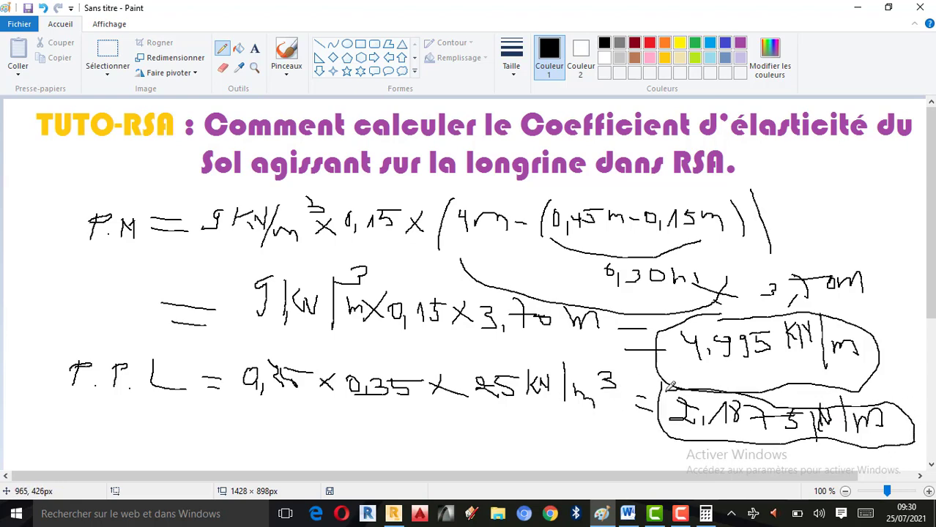
Handwrite "T = 4,995 KN/m + 2,1875 KN/m =" on a new line below the P.P.L calculation.
{"action": "scroll", "coordinate": [451, 405], "scroll_direction": "down", "scroll_amount": 3}
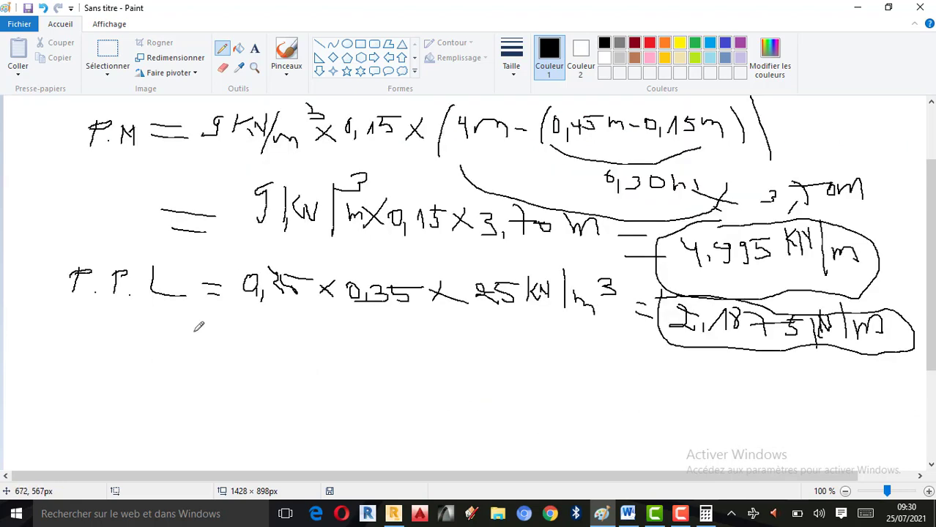
{"action": "mouse_move", "coordinate": [72, 341]}
{"action": "left_mouse_down"}
{"action": "mouse_move", "coordinate": [61, 362]}
{"action": "mouse_move", "coordinate": [81, 338]}
{"action": "mouse_move", "coordinate": [117, 358]}
{"action": "left_mouse_up"}
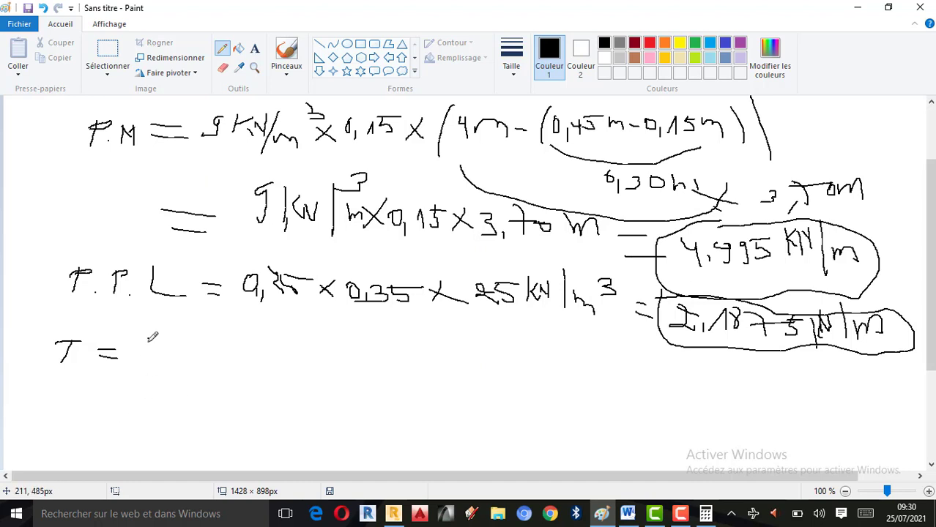
{"action": "mouse_move", "coordinate": [149, 340]}
{"action": "left_mouse_down"}
{"action": "mouse_move", "coordinate": [154, 358]}
{"action": "mouse_move", "coordinate": [165, 344]}
{"action": "mouse_move", "coordinate": [175, 370]}
{"action": "mouse_move", "coordinate": [229, 335]}
{"action": "mouse_move", "coordinate": [303, 366]}
{"action": "left_mouse_up"}
{"action": "left_click_drag", "start_coordinate": [316, 330], "coordinate": [317, 373]}
{"action": "mouse_move", "coordinate": [325, 365]}
{"action": "left_mouse_down"}
{"action": "mouse_move", "coordinate": [376, 356]}
{"action": "mouse_move", "coordinate": [371, 381]}
{"action": "left_mouse_up"}
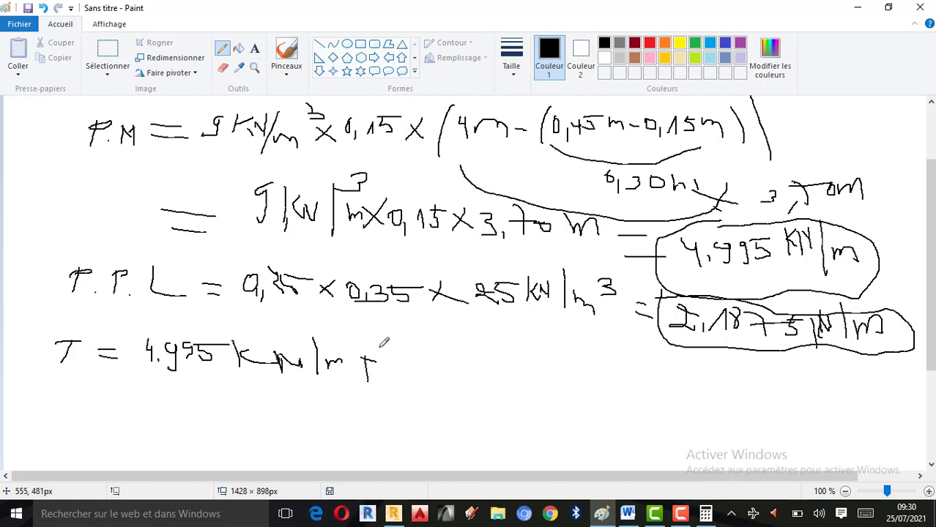
{"action": "mouse_move", "coordinate": [403, 338]}
{"action": "left_mouse_down"}
{"action": "mouse_move", "coordinate": [400, 363]}
{"action": "mouse_move", "coordinate": [419, 364]}
{"action": "mouse_move", "coordinate": [426, 344]}
{"action": "mouse_move", "coordinate": [422, 372]}
{"action": "mouse_move", "coordinate": [452, 344]}
{"action": "mouse_move", "coordinate": [449, 379]}
{"action": "mouse_move", "coordinate": [482, 364]}
{"action": "mouse_move", "coordinate": [472, 352]}
{"action": "mouse_move", "coordinate": [534, 374]}
{"action": "left_mouse_up"}
{"action": "mouse_move", "coordinate": [545, 352]}
{"action": "left_mouse_down"}
{"action": "mouse_move", "coordinate": [537, 363]}
{"action": "mouse_move", "coordinate": [546, 370]}
{"action": "left_mouse_up"}
{"action": "mouse_move", "coordinate": [548, 371]}
{"action": "left_mouse_down"}
{"action": "mouse_move", "coordinate": [551, 356]}
{"action": "mouse_move", "coordinate": [559, 370]}
{"action": "left_mouse_up"}
{"action": "mouse_move", "coordinate": [560, 370]}
{"action": "left_mouse_down"}
{"action": "mouse_move", "coordinate": [562, 346]}
{"action": "mouse_move", "coordinate": [570, 380]}
{"action": "left_mouse_up"}
{"action": "left_click_drag", "start_coordinate": [576, 372], "coordinate": [603, 366]}
{"action": "left_click_drag", "start_coordinate": [607, 368], "coordinate": [645, 377]}
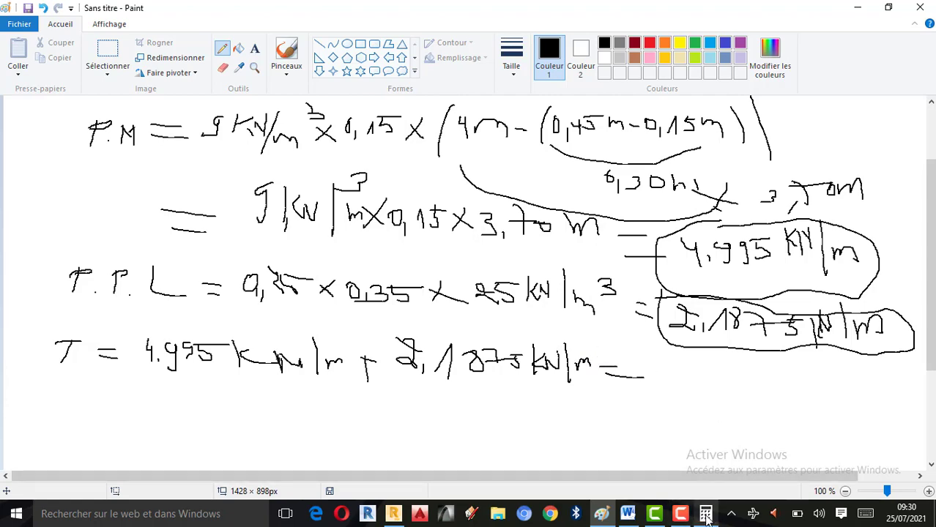
Switch to the calculator and add 4,995 to the 2,1875 already in it.
{"action": "left_click", "coordinate": [705, 513]}
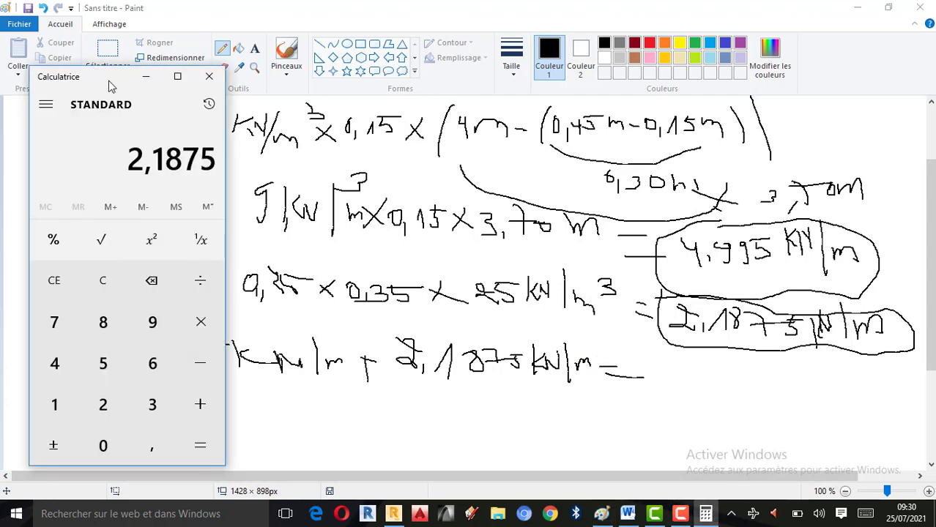
{"action": "left_click_drag", "start_coordinate": [108, 82], "coordinate": [575, 130]}
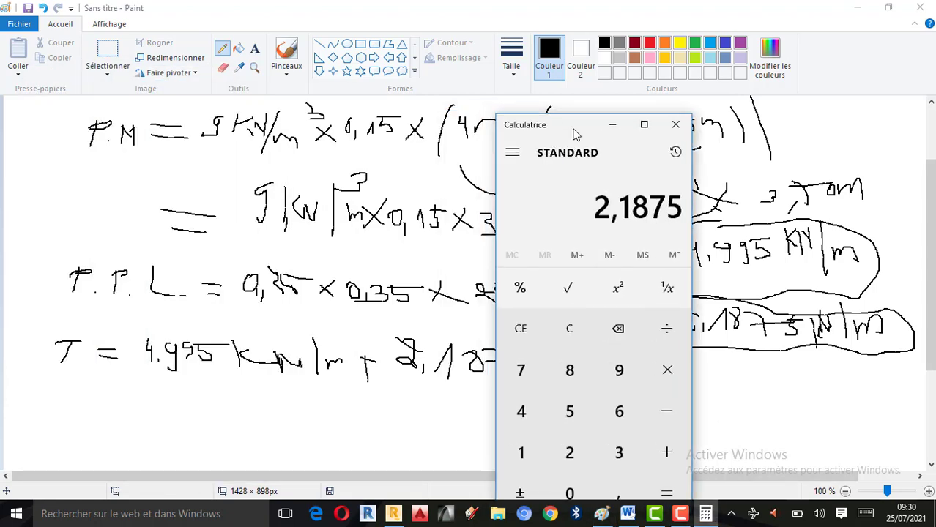
{"action": "left_click", "coordinate": [667, 454]}
{"action": "left_click", "coordinate": [535, 414]}
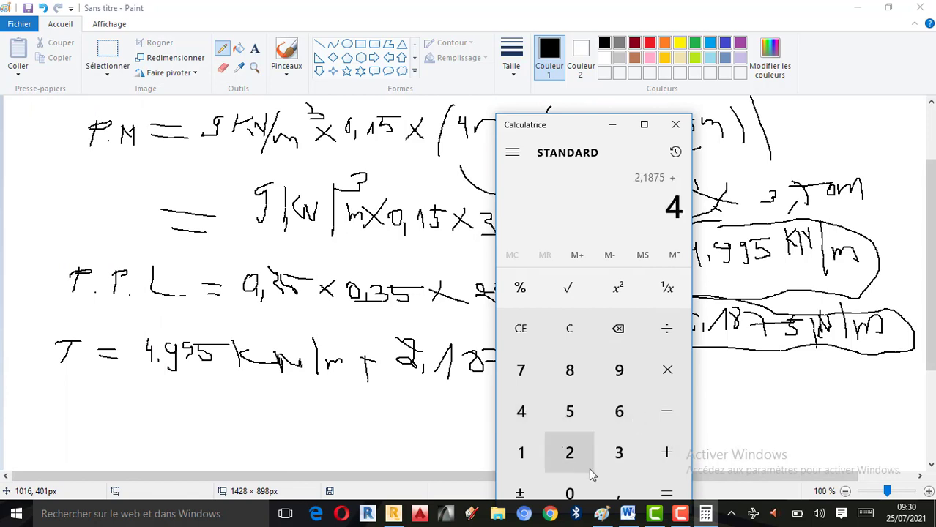
{"action": "left_click", "coordinate": [621, 497]}
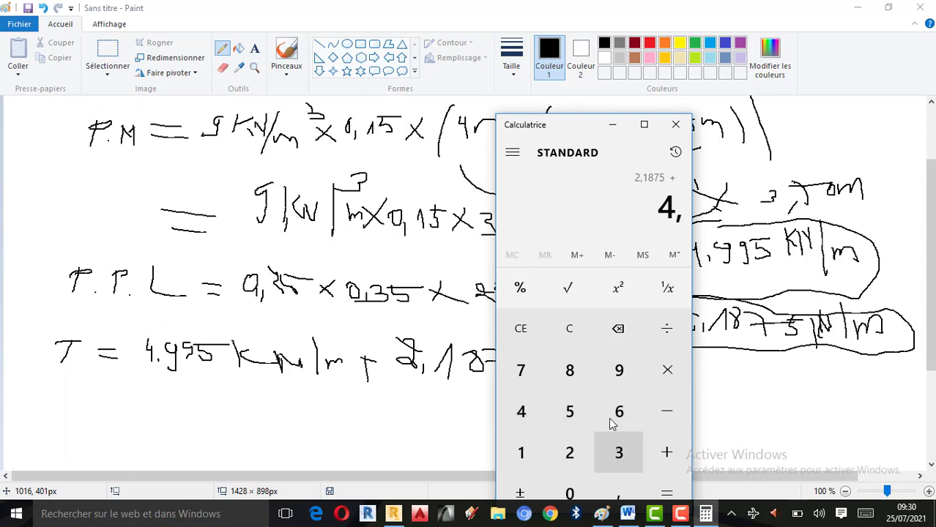
{"action": "double_click", "coordinate": [619, 370]}
{"action": "left_click", "coordinate": [571, 411]}
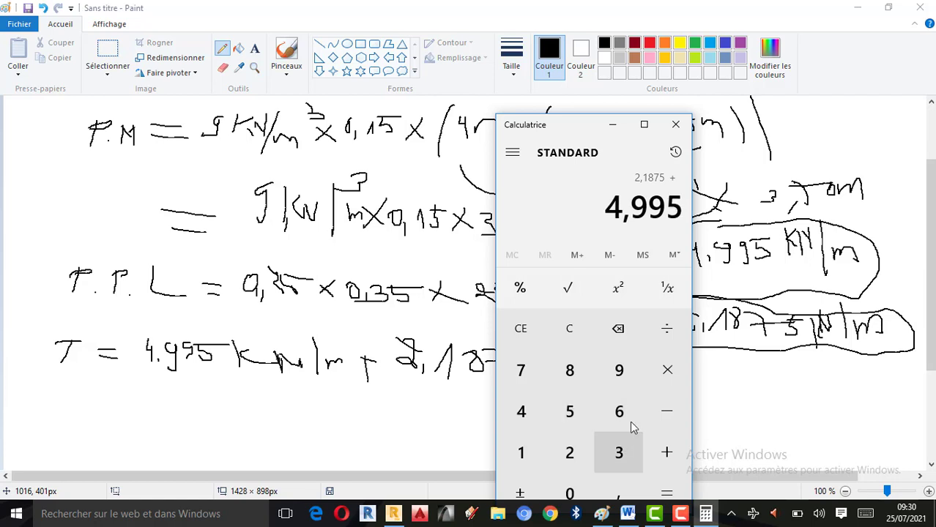
{"action": "left_click", "coordinate": [681, 497]}
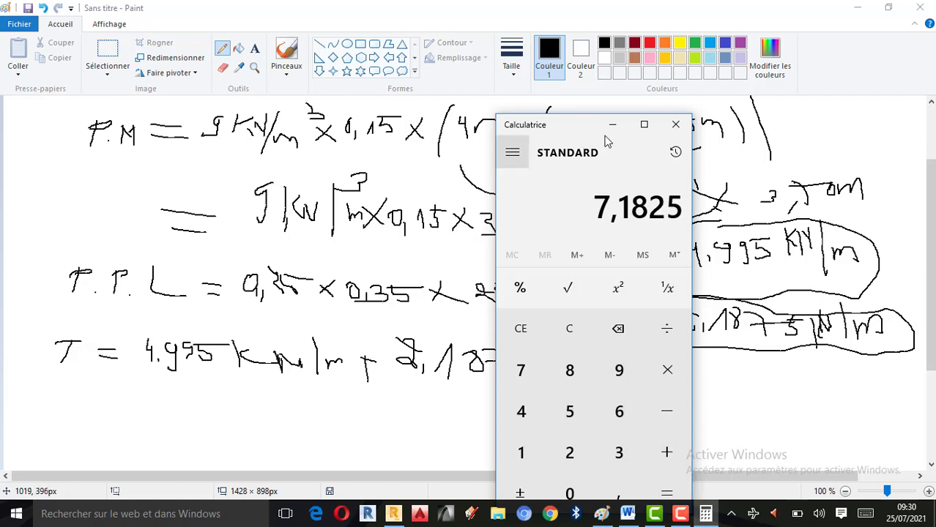
Return to Paint, handwrite the total "7,18 KN/m" after the T line's equals sign and draw a loop around it.
{"action": "left_click_drag", "start_coordinate": [605, 140], "coordinate": [305, 135]}
{"action": "left_click", "coordinate": [661, 367]}
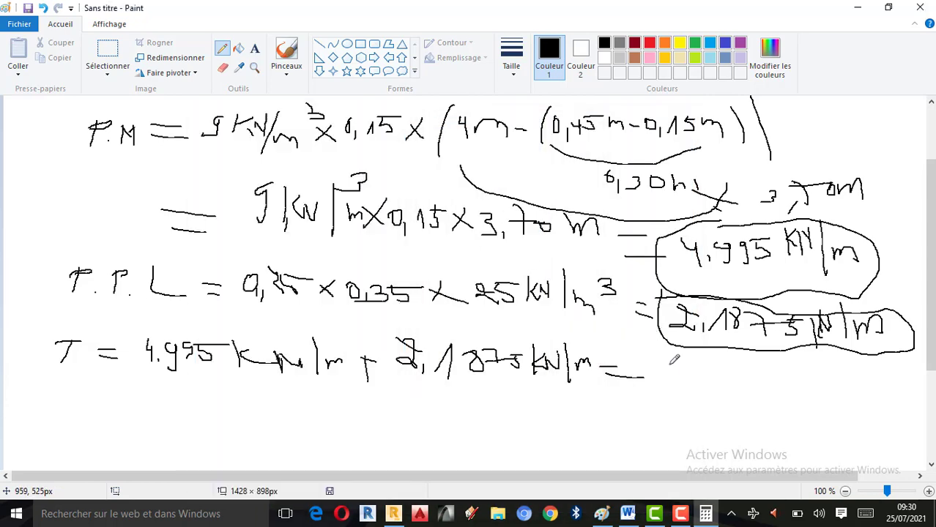
{"action": "mouse_move", "coordinate": [663, 366]}
{"action": "left_mouse_down"}
{"action": "mouse_move", "coordinate": [677, 388]}
{"action": "mouse_move", "coordinate": [701, 381]}
{"action": "left_mouse_up"}
{"action": "mouse_move", "coordinate": [705, 385]}
{"action": "left_mouse_down"}
{"action": "mouse_move", "coordinate": [705, 395]}
{"action": "mouse_move", "coordinate": [723, 364]}
{"action": "left_mouse_up"}
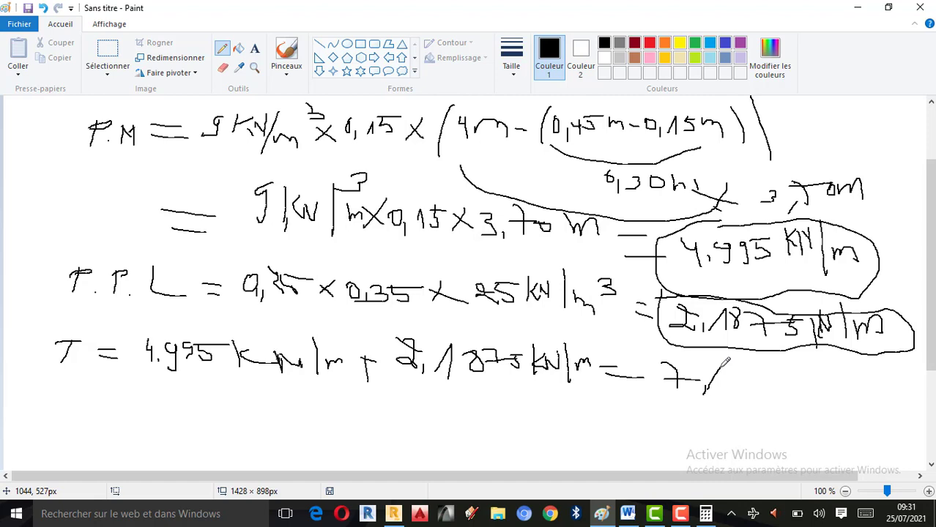
{"action": "left_click", "coordinate": [706, 514]}
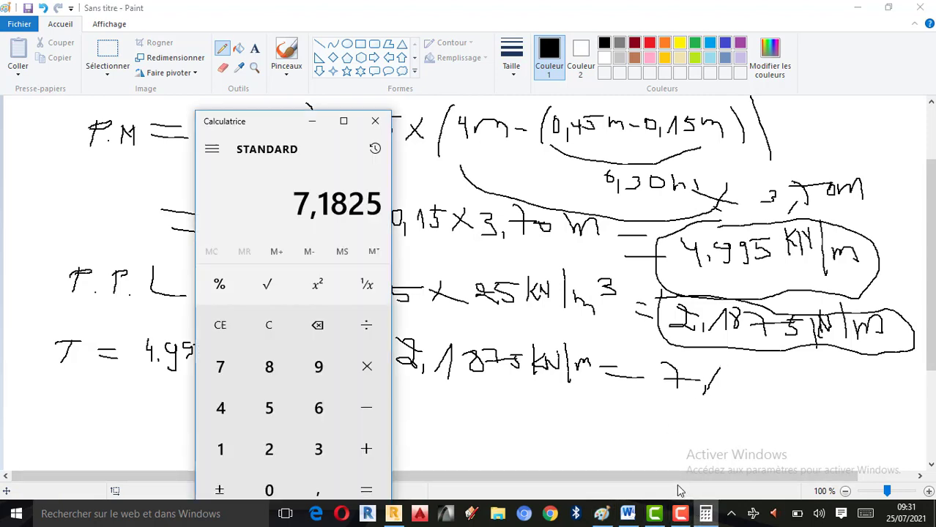
{"action": "left_click", "coordinate": [726, 384]}
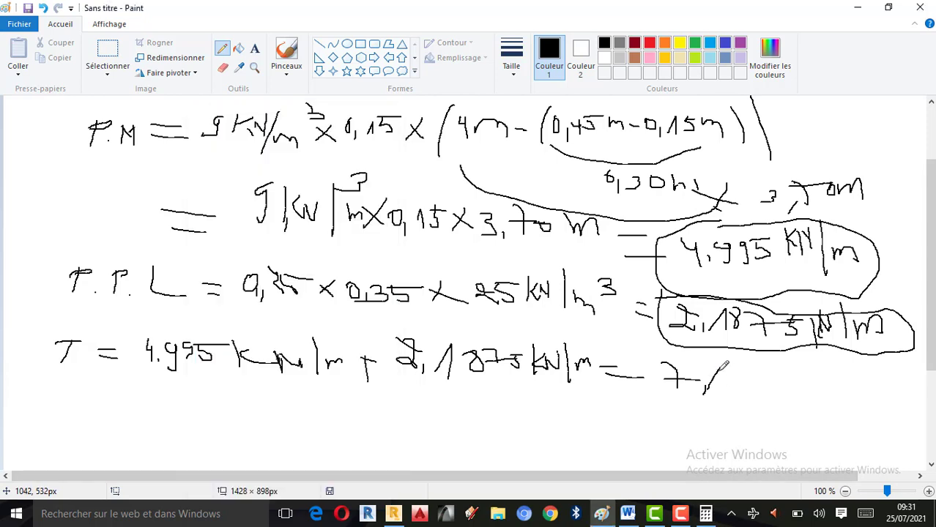
{"action": "mouse_move", "coordinate": [724, 366]}
{"action": "left_mouse_down"}
{"action": "mouse_move", "coordinate": [735, 387]}
{"action": "mouse_move", "coordinate": [727, 369]}
{"action": "left_mouse_up"}
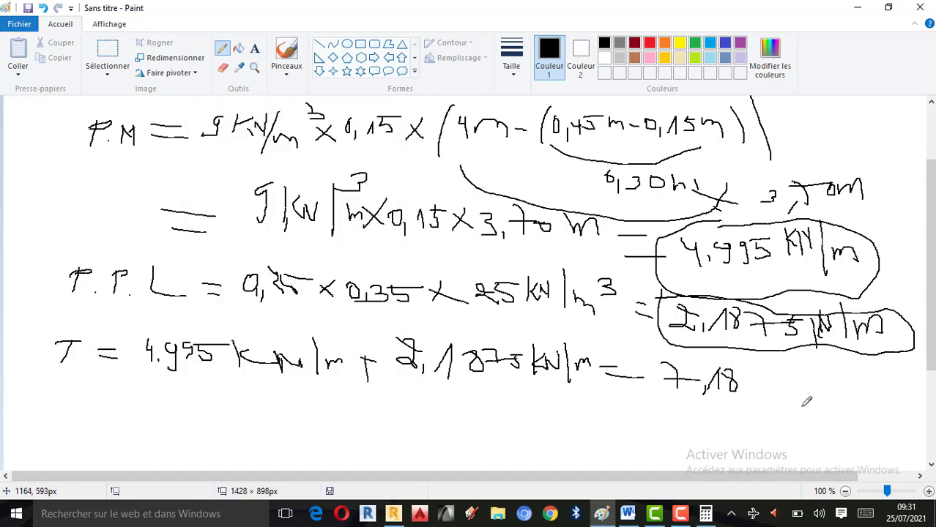
{"action": "mouse_move", "coordinate": [775, 359]}
{"action": "left_mouse_down"}
{"action": "mouse_move", "coordinate": [774, 389]}
{"action": "mouse_move", "coordinate": [791, 374]}
{"action": "mouse_move", "coordinate": [835, 373]}
{"action": "mouse_move", "coordinate": [840, 382]}
{"action": "left_mouse_up"}
{"action": "mouse_move", "coordinate": [667, 338]}
{"action": "left_mouse_down"}
{"action": "mouse_move", "coordinate": [828, 403]}
{"action": "mouse_move", "coordinate": [834, 357]}
{"action": "mouse_move", "coordinate": [664, 340]}
{"action": "left_mouse_up"}
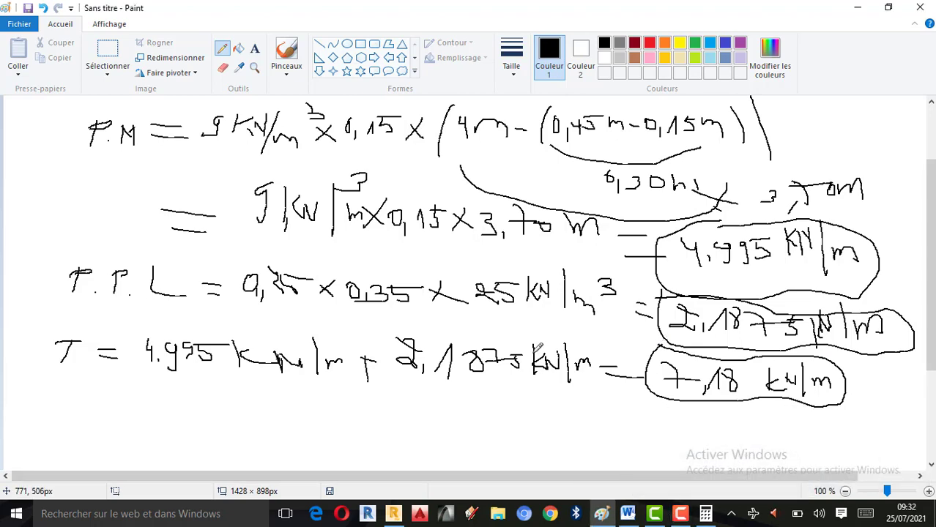
{"action": "scroll", "coordinate": [498, 278], "scroll_direction": "up", "scroll_amount": 3}
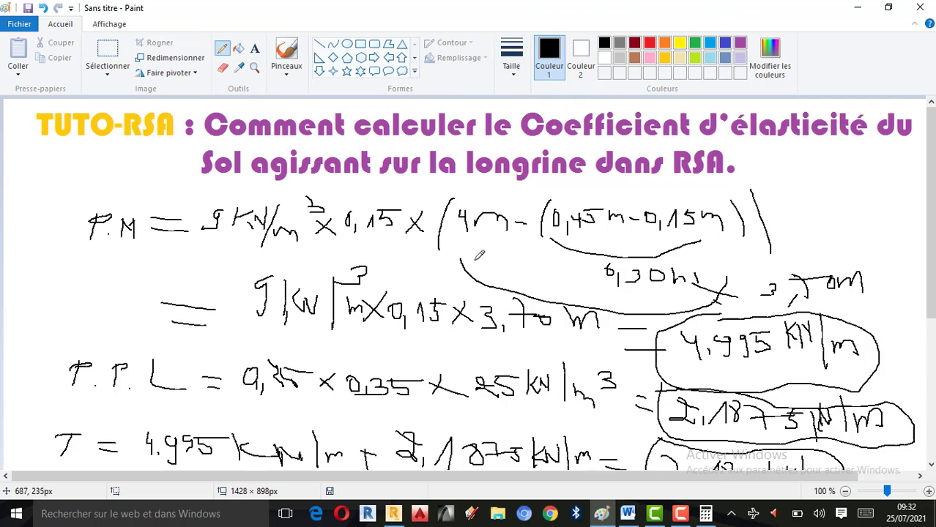
{"action": "scroll", "coordinate": [480, 254], "scroll_direction": "down", "scroll_amount": 3}
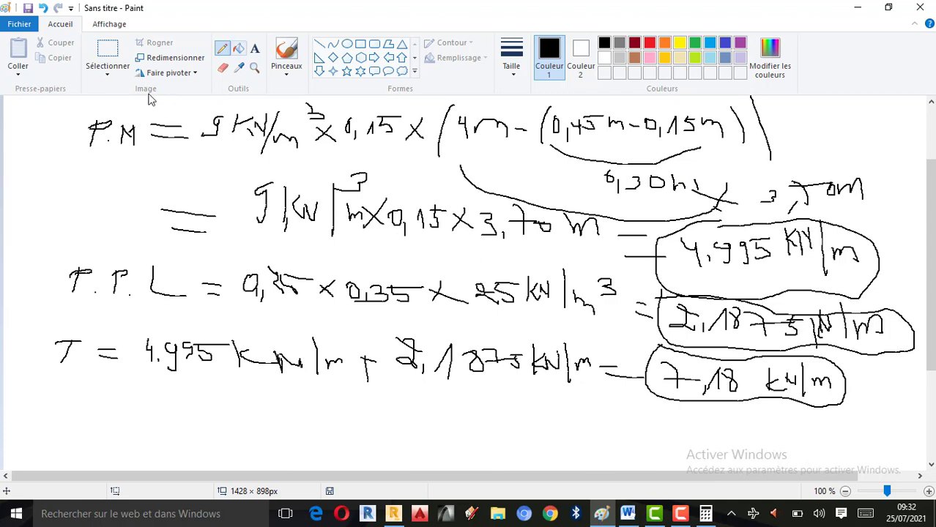
{"action": "scroll", "coordinate": [376, 196], "scroll_direction": "up", "scroll_amount": 3}
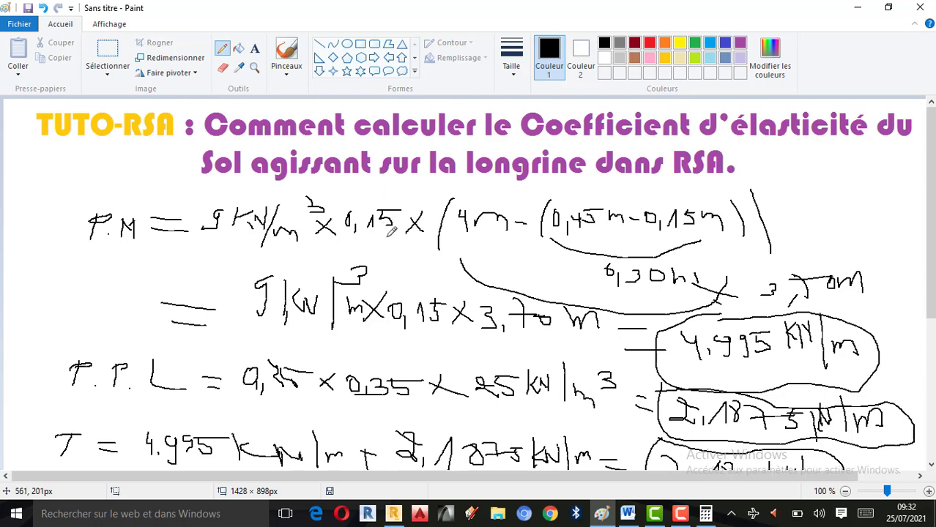
{"action": "scroll", "coordinate": [355, 205], "scroll_direction": "down", "scroll_amount": 3}
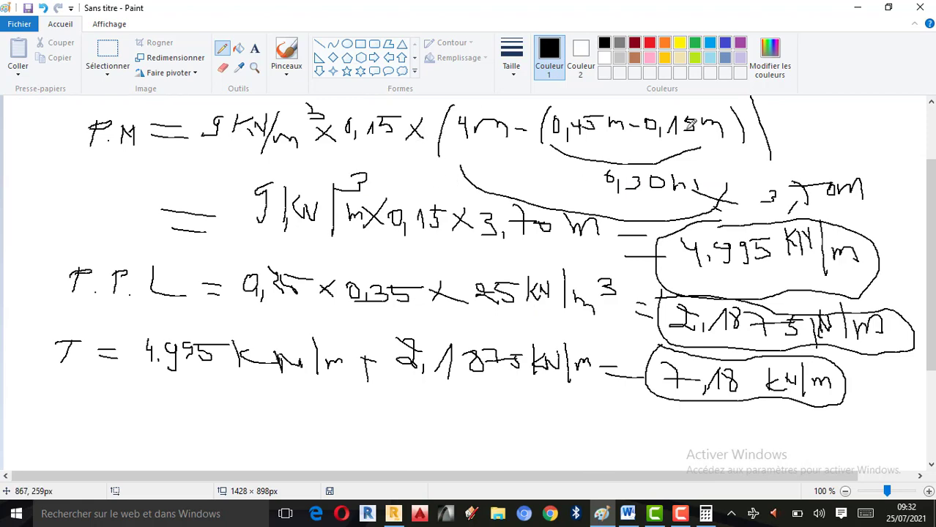
{"action": "scroll", "coordinate": [416, 230], "scroll_direction": "up", "scroll_amount": 3}
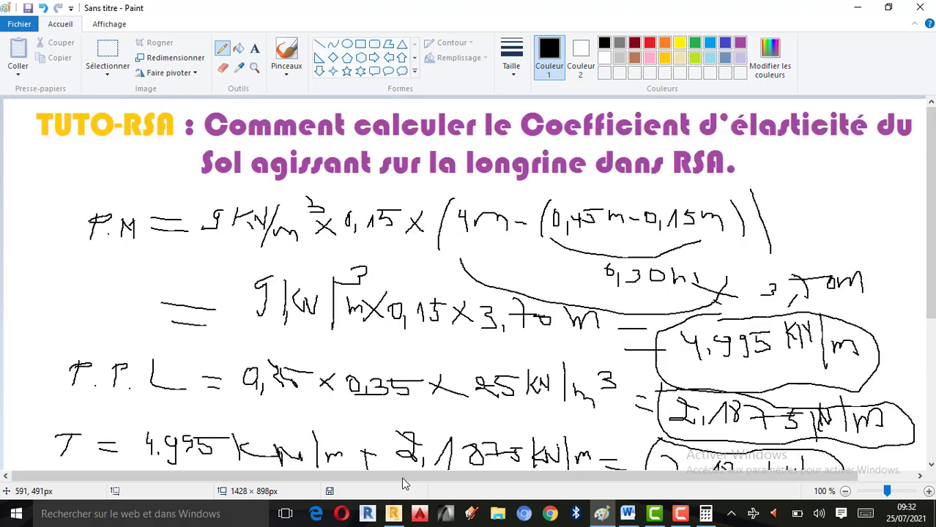
Switch to Robot Structural Analysis and close the Epaisseurs EF thickness dialog.
{"action": "left_click", "coordinate": [393, 513]}
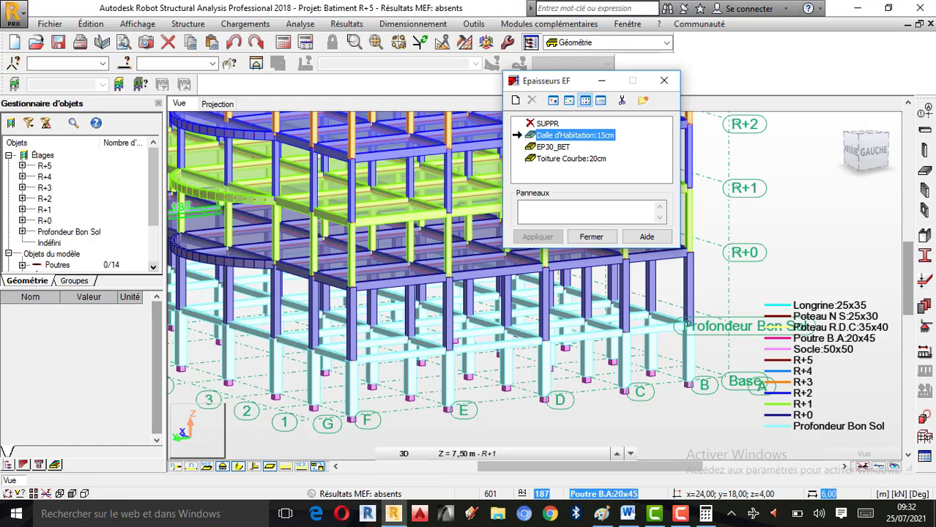
{"action": "left_click", "coordinate": [663, 81]}
Examine the R+5 building model from several sides, focusing on the ground beams at the Profondeur Bon Sol level.
{"action": "right_click", "coordinate": [683, 222]}
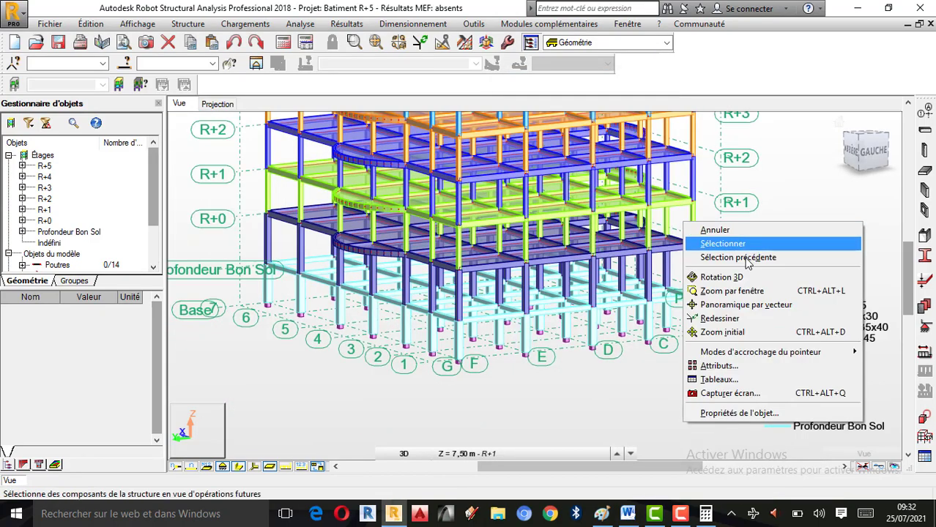
{"action": "left_click", "coordinate": [698, 272]}
{"action": "left_click_drag", "start_coordinate": [699, 272], "coordinate": [635, 327]}
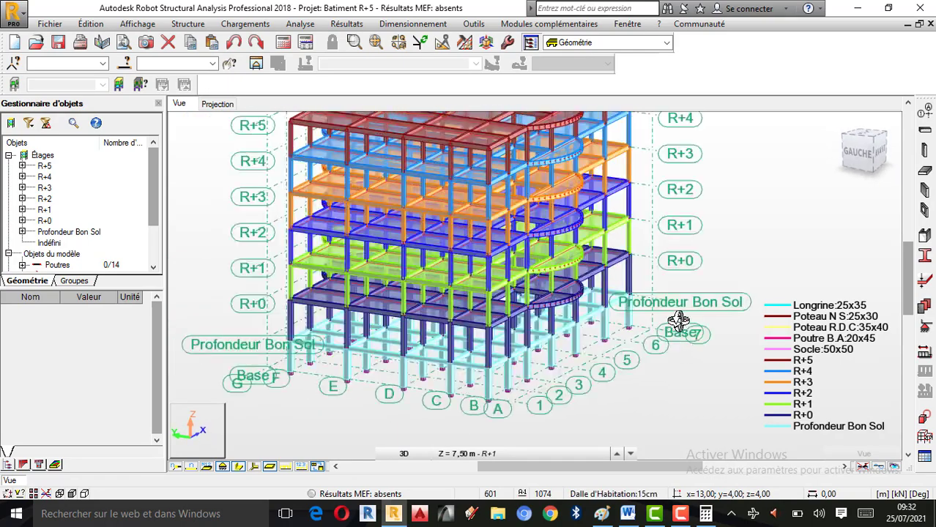
{"action": "left_click", "coordinate": [693, 246]}
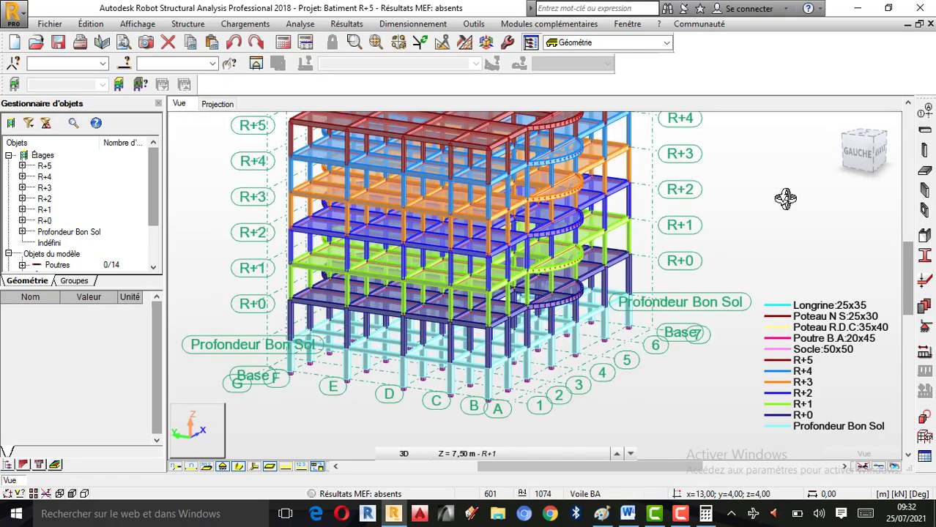
{"action": "right_click", "coordinate": [870, 203]}
{"action": "left_click", "coordinate": [747, 212]}
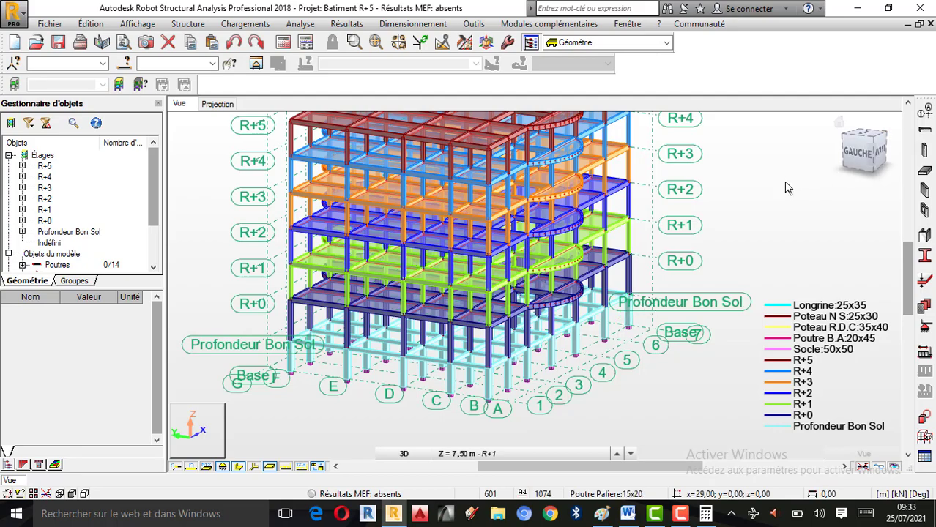
{"action": "right_click", "coordinate": [696, 183]}
{"action": "left_click", "coordinate": [735, 238]}
{"action": "left_click_drag", "start_coordinate": [734, 257], "coordinate": [624, 265]}
{"action": "scroll", "coordinate": [648, 298], "scroll_direction": "up", "scroll_amount": 2}
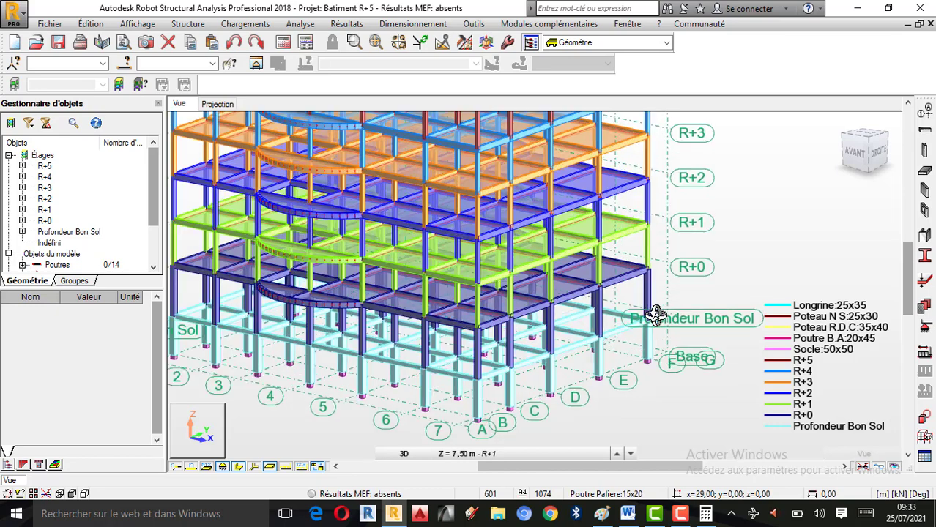
{"action": "right_click", "coordinate": [740, 232]}
{"action": "left_click", "coordinate": [748, 238]}
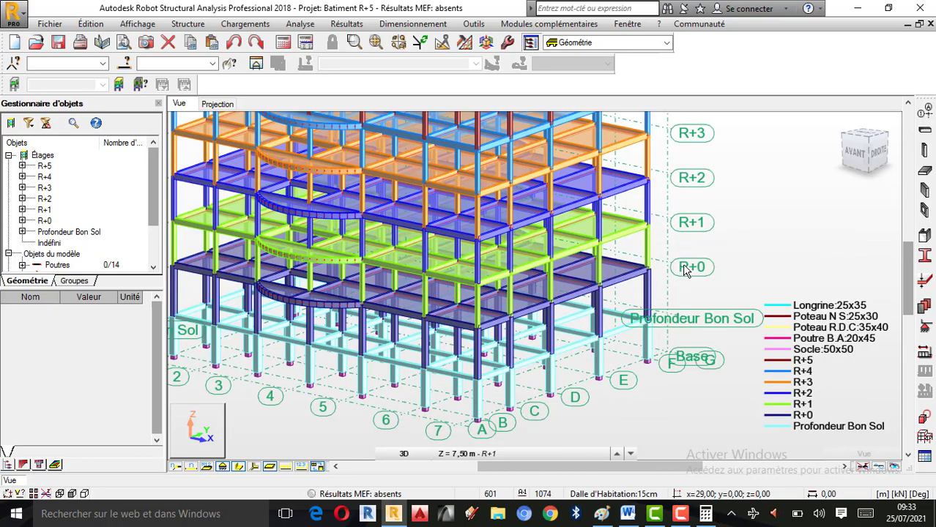
{"action": "scroll", "coordinate": [663, 323], "scroll_direction": "down", "scroll_amount": 1}
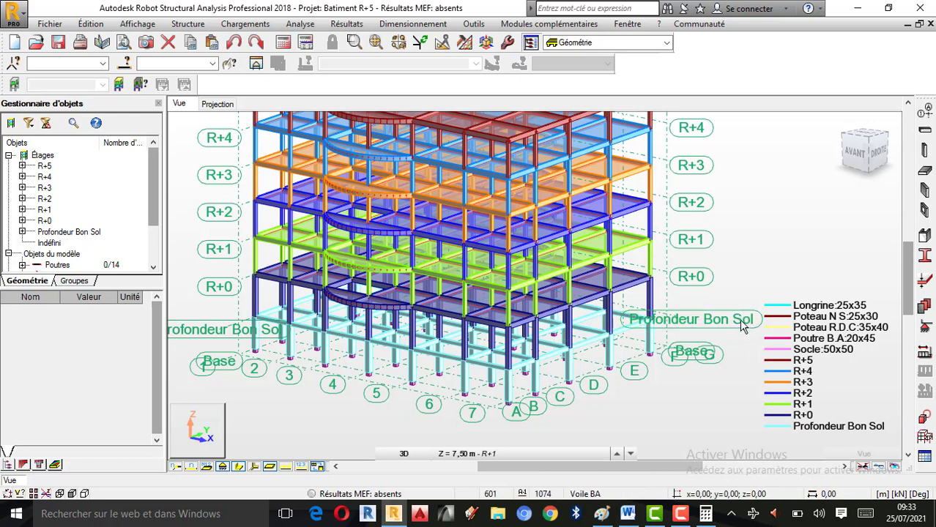
{"action": "scroll", "coordinate": [739, 322], "scroll_direction": "down", "scroll_amount": 1}
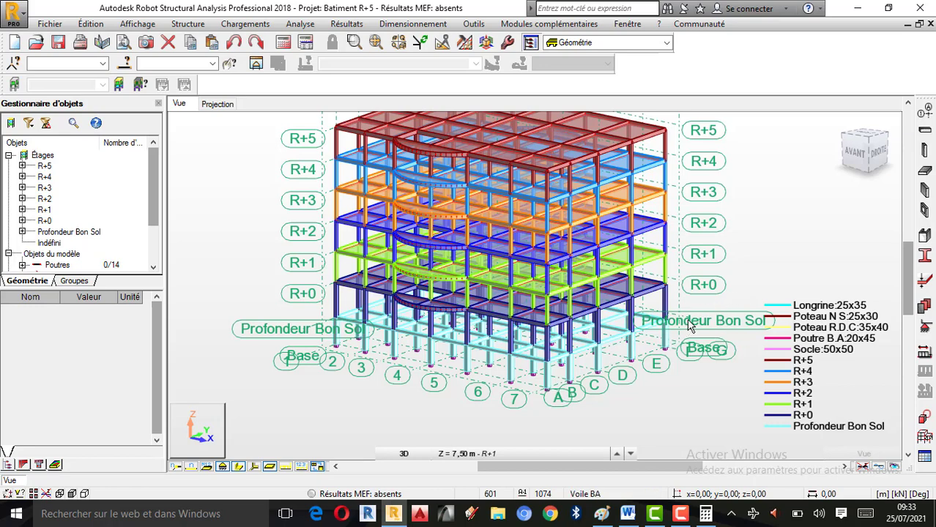
{"action": "scroll", "coordinate": [688, 328], "scroll_direction": "up", "scroll_amount": 1}
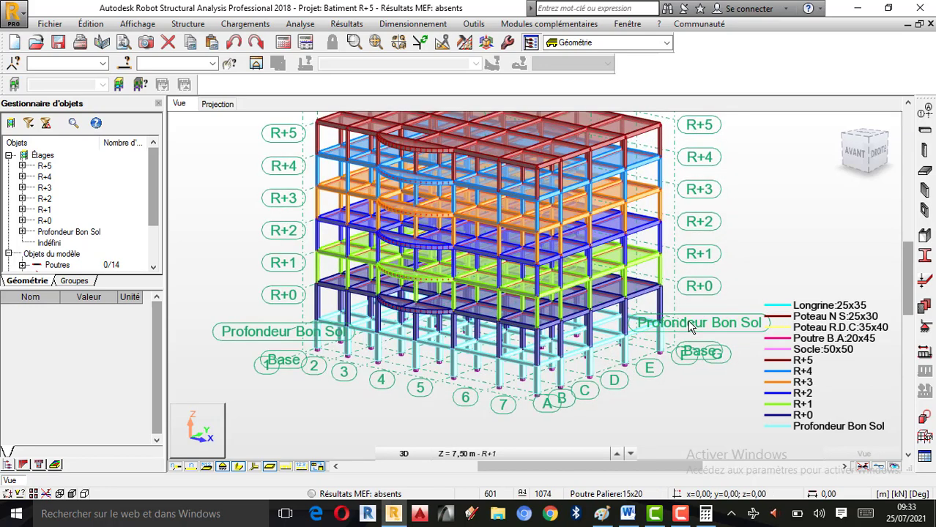
{"action": "scroll", "coordinate": [689, 328], "scroll_direction": "down", "scroll_amount": 1}
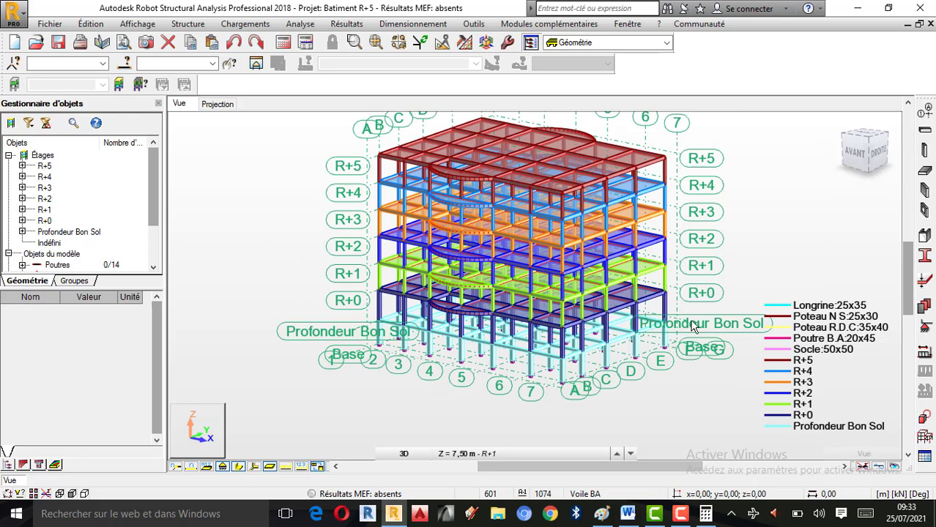
{"action": "scroll", "coordinate": [690, 323], "scroll_direction": "down", "scroll_amount": 2}
{"action": "scroll", "coordinate": [696, 323], "scroll_direction": "up", "scroll_amount": 2}
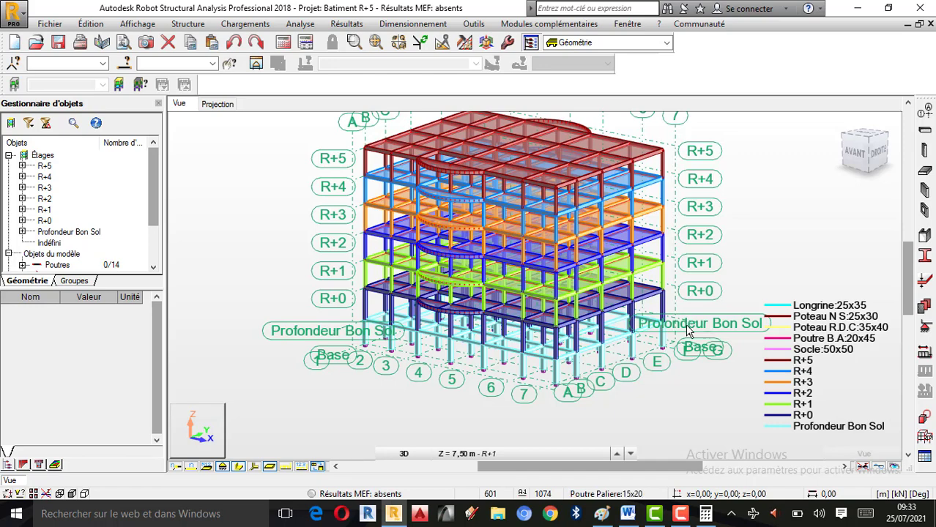
{"action": "scroll", "coordinate": [688, 330], "scroll_direction": "up", "scroll_amount": 1}
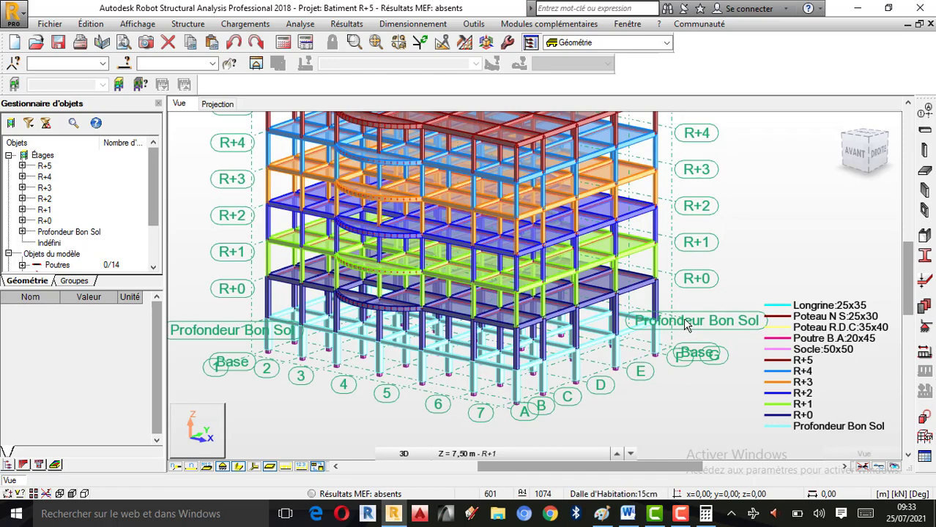
{"action": "scroll", "coordinate": [689, 326], "scroll_direction": "down", "scroll_amount": 1}
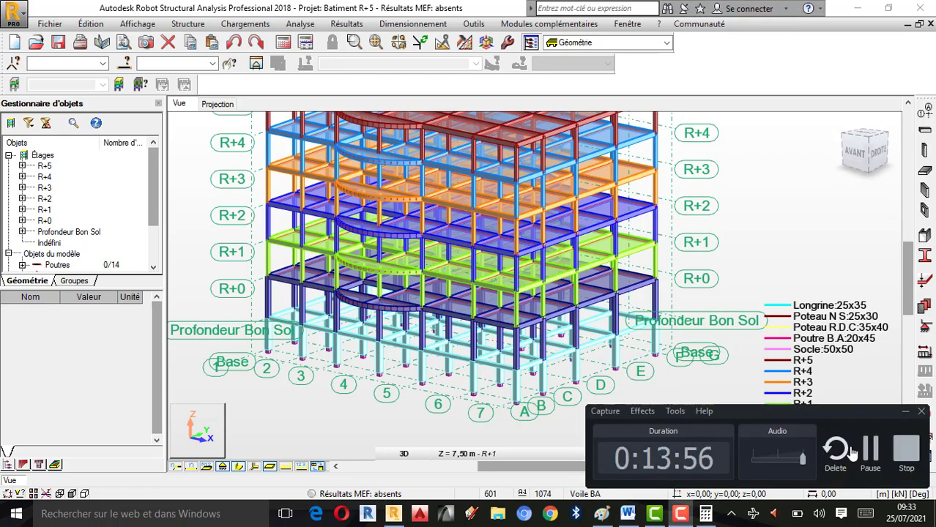
Select all the ground beams at the Profondeur Bon Sol level, bars 36A47, and inspect them around the building.
{"action": "left_click", "coordinate": [695, 328]}
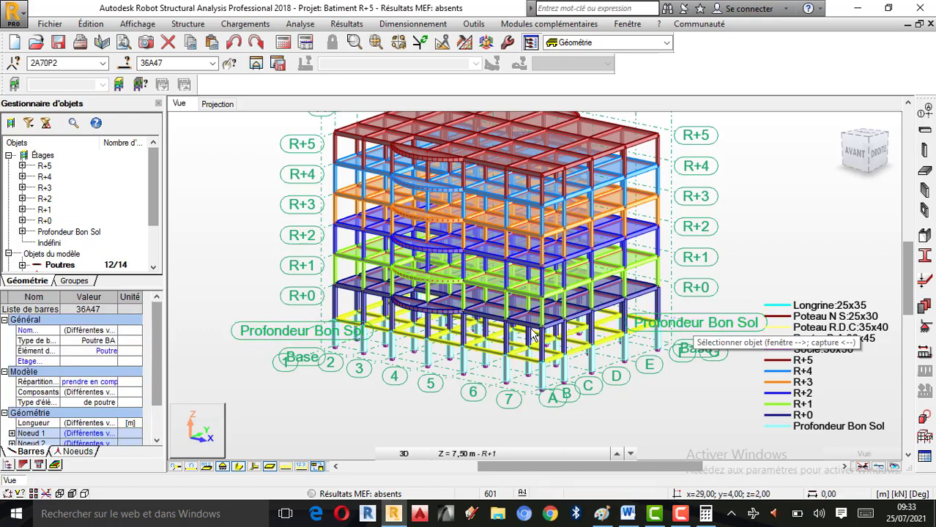
{"action": "scroll", "coordinate": [533, 334], "scroll_direction": "up", "scroll_amount": 1}
{"action": "scroll", "coordinate": [533, 333], "scroll_direction": "up", "scroll_amount": 2}
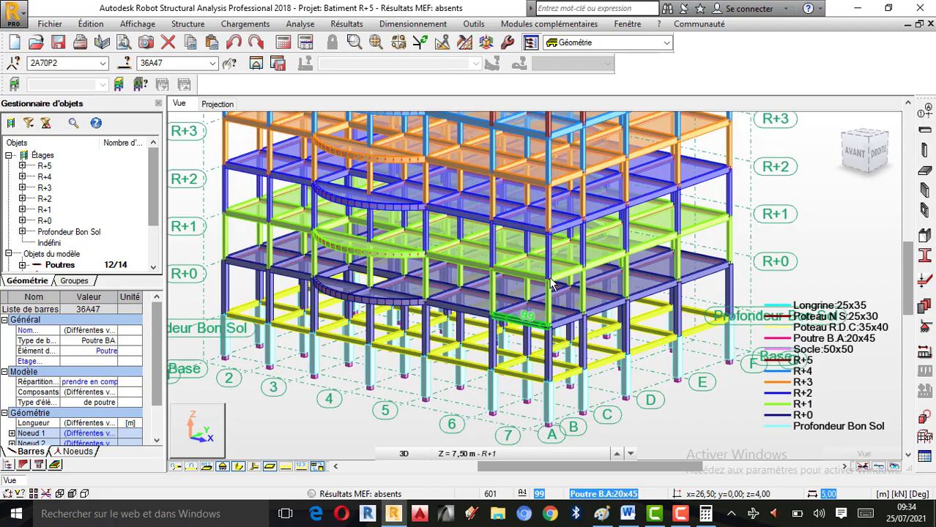
{"action": "right_click", "coordinate": [724, 183]}
{"action": "left_click", "coordinate": [783, 239]}
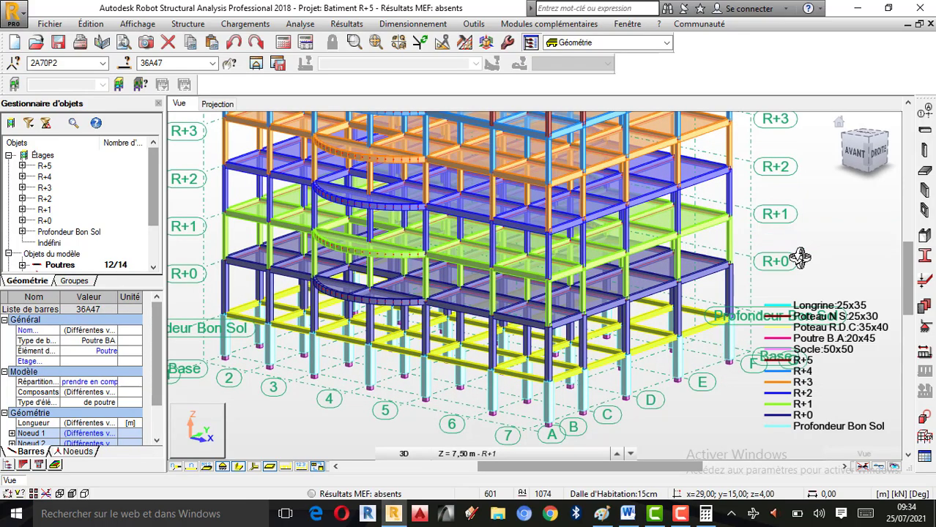
{"action": "left_click_drag", "start_coordinate": [801, 259], "coordinate": [510, 275]}
{"action": "scroll", "coordinate": [559, 351], "scroll_direction": "down", "scroll_amount": 2}
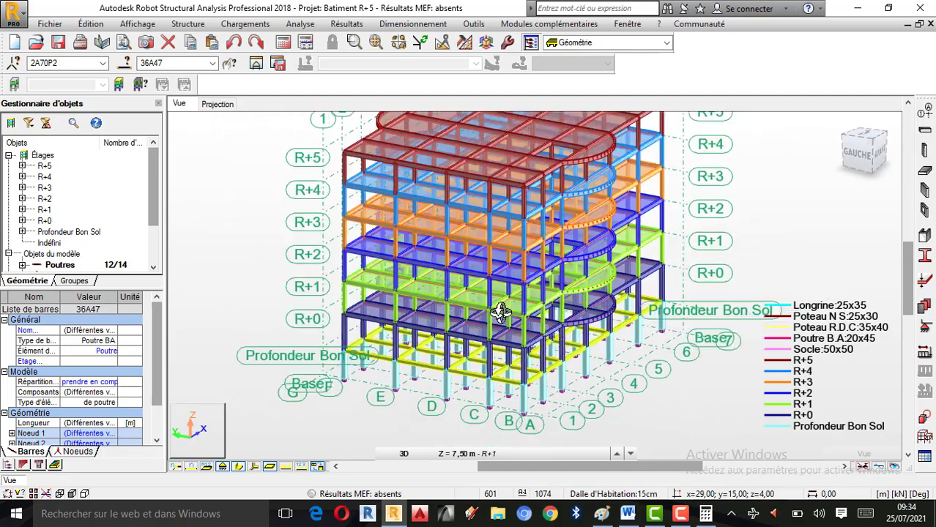
{"action": "scroll", "coordinate": [444, 258], "scroll_direction": "up", "scroll_amount": 1}
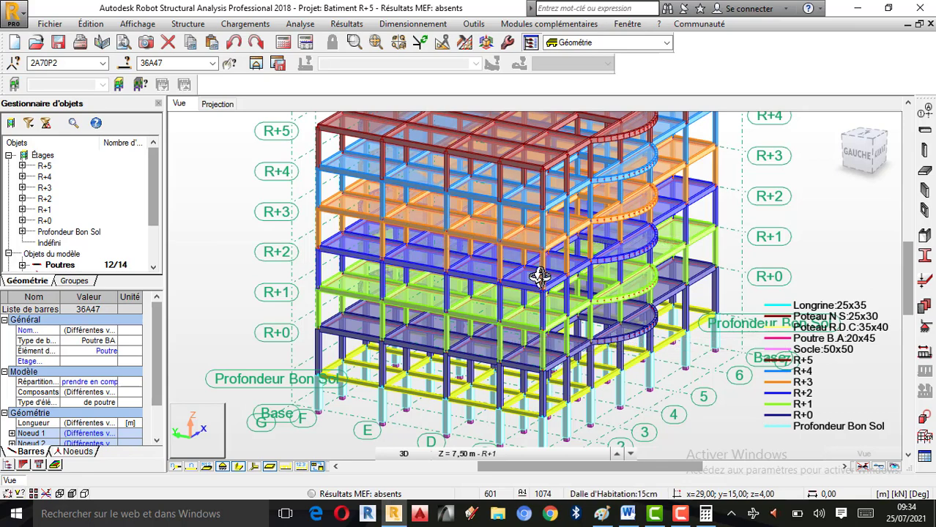
{"action": "left_click_drag", "start_coordinate": [539, 272], "coordinate": [524, 273]}
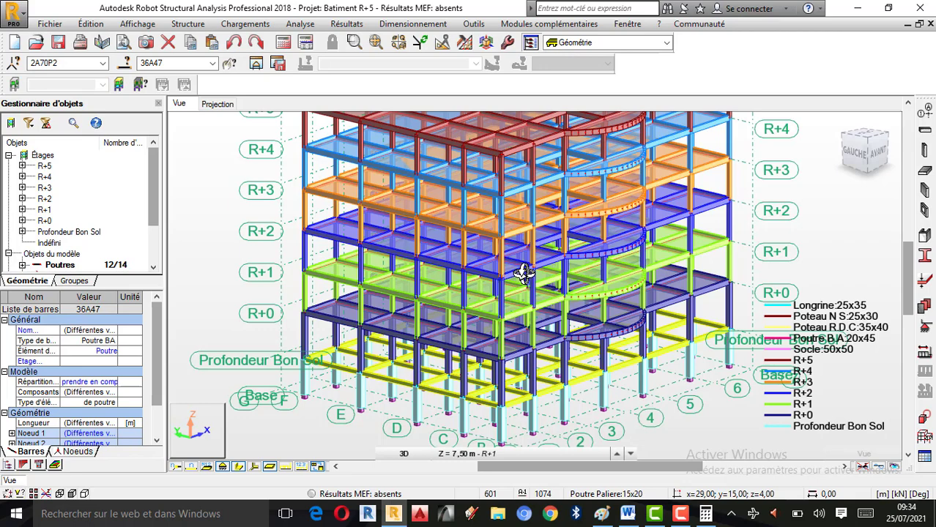
Open the elastic soil settings for bars (Sol élastique) with the ground beams as the current selection.
{"action": "left_click", "coordinate": [189, 24]}
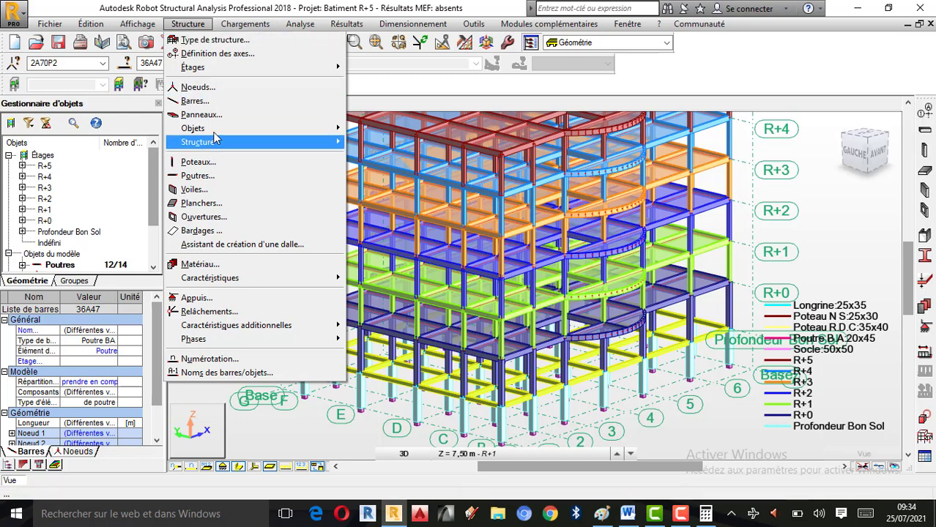
{"action": "mouse_move", "coordinate": [213, 278]}
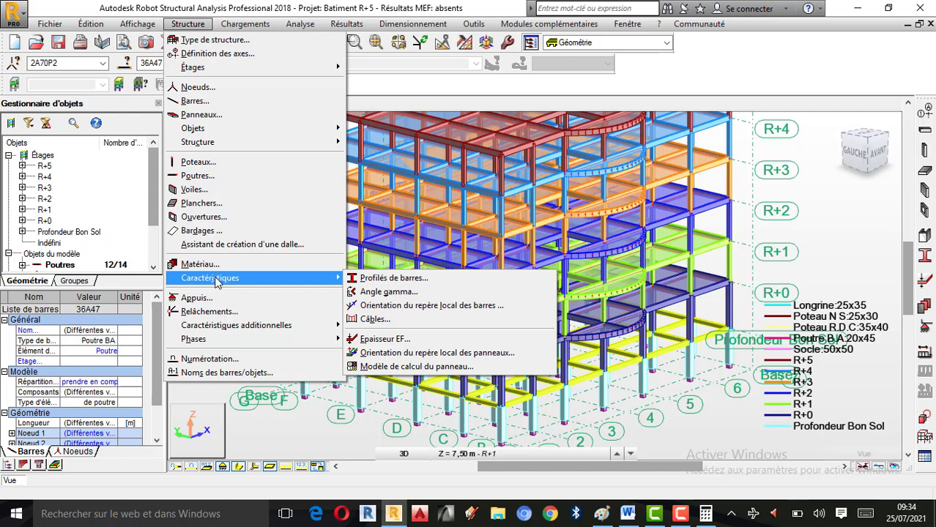
{"action": "mouse_move", "coordinate": [224, 327]}
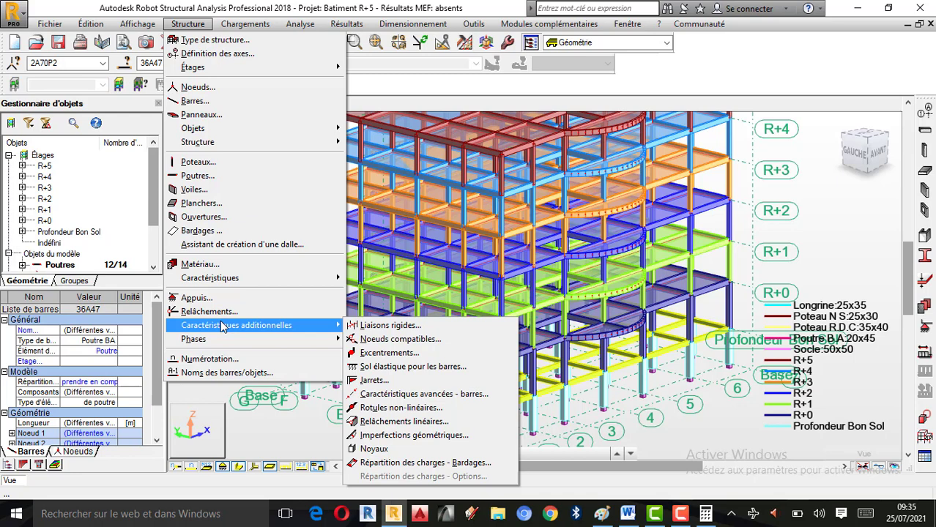
{"action": "left_click", "coordinate": [384, 368]}
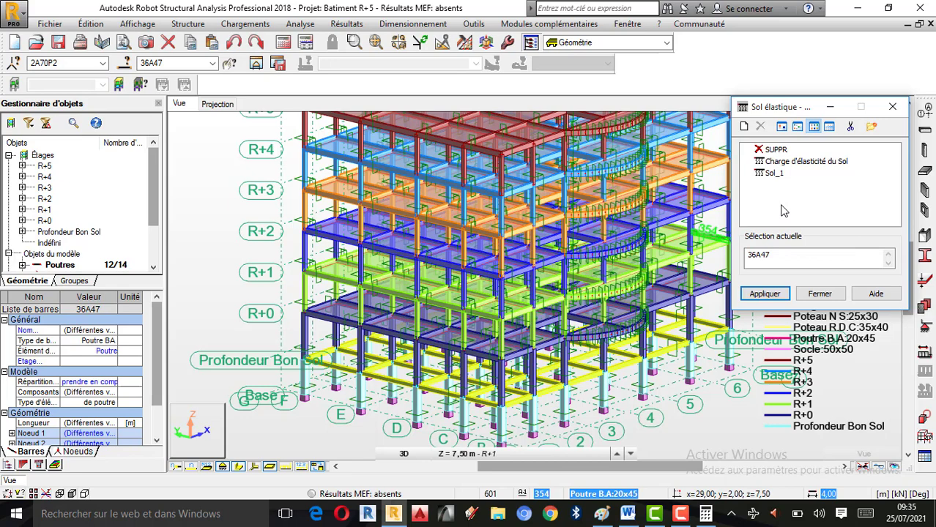
{"action": "left_click", "coordinate": [681, 514]}
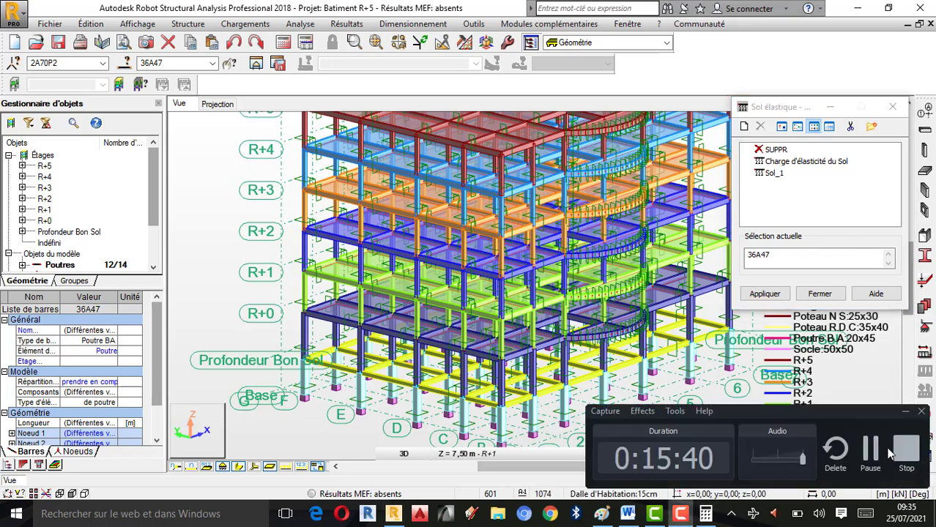
{"action": "left_click", "coordinate": [872, 453]}
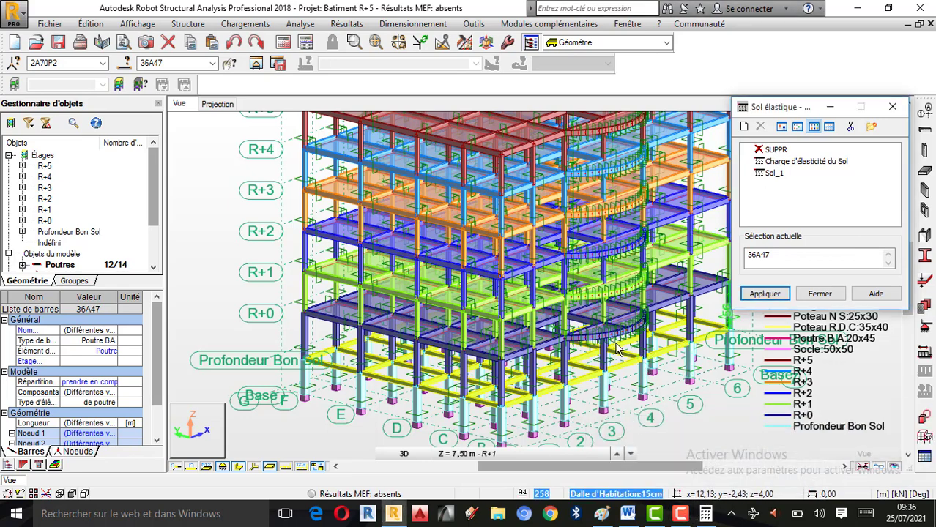
Start a new elastic soil definition and name it "Calcul de coefficient d'elasticité".
{"action": "left_click", "coordinate": [744, 128]}
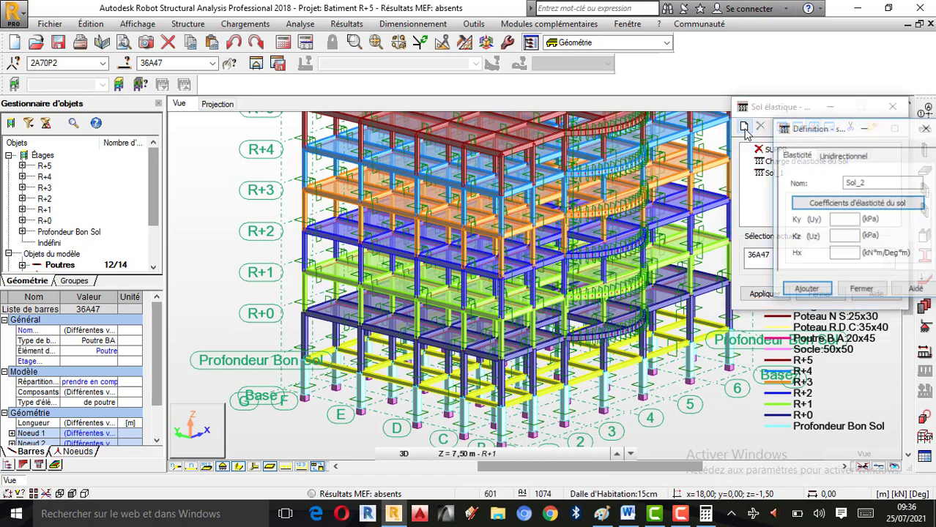
{"action": "left_click_drag", "start_coordinate": [835, 129], "coordinate": [139, 152]}
{"action": "double_click", "coordinate": [189, 206]}
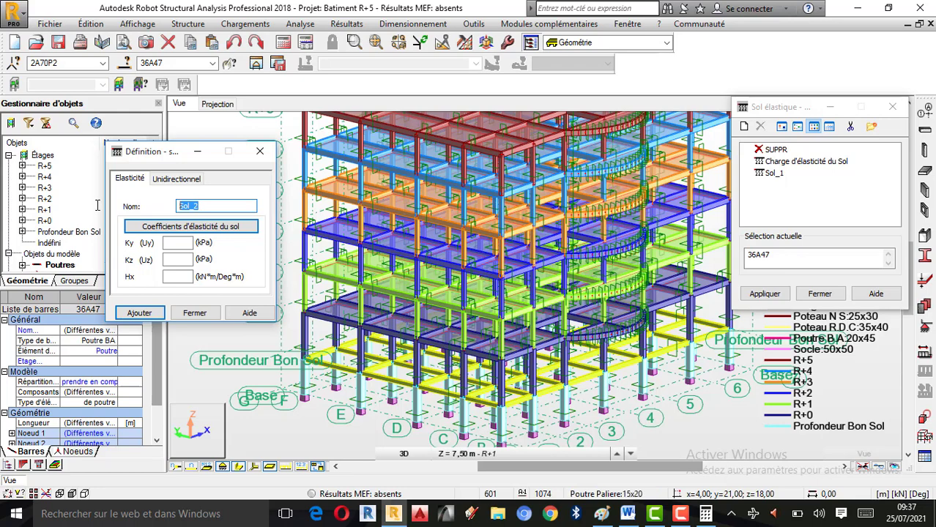
{"action": "type", "text": "Calcul "}
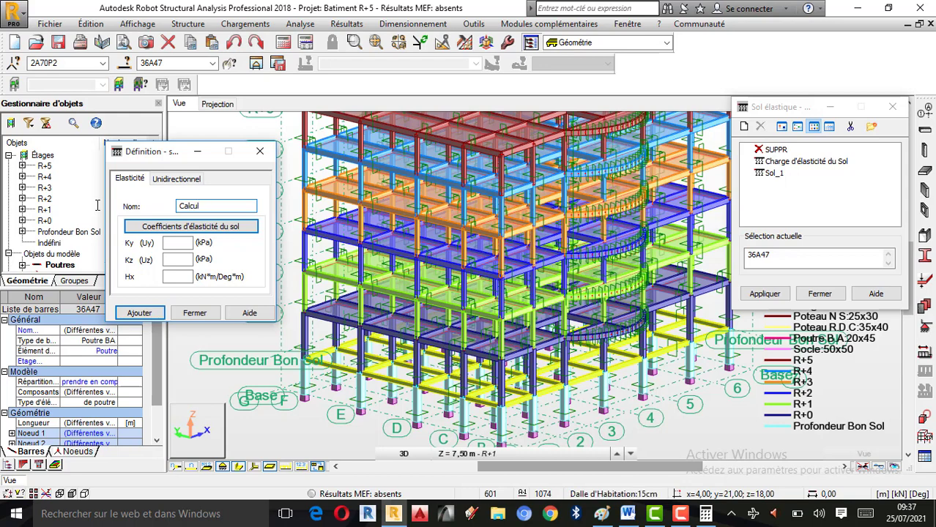
{"action": "type", "text": "de"}
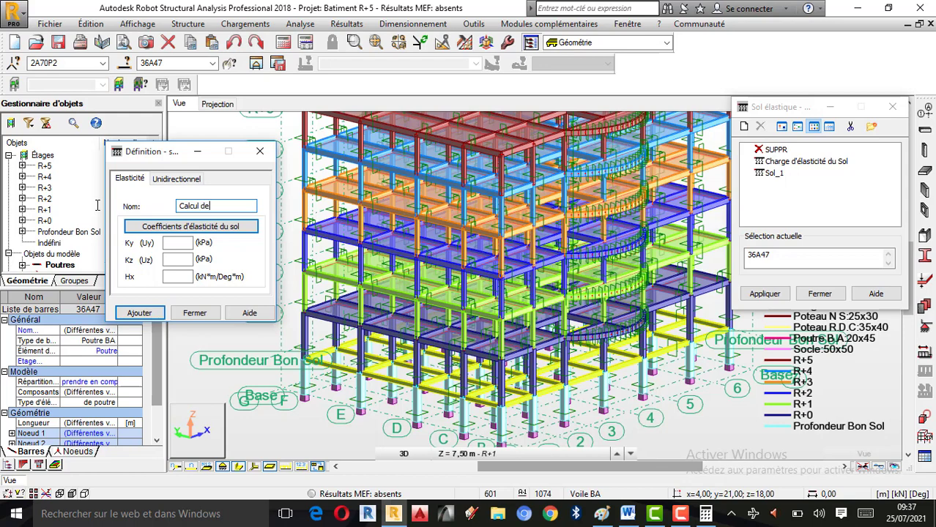
{"action": "type", "text": " coefficient d'es"}
{"action": "key", "text": "BackSpace"}
{"action": "type", "text": "ls"}
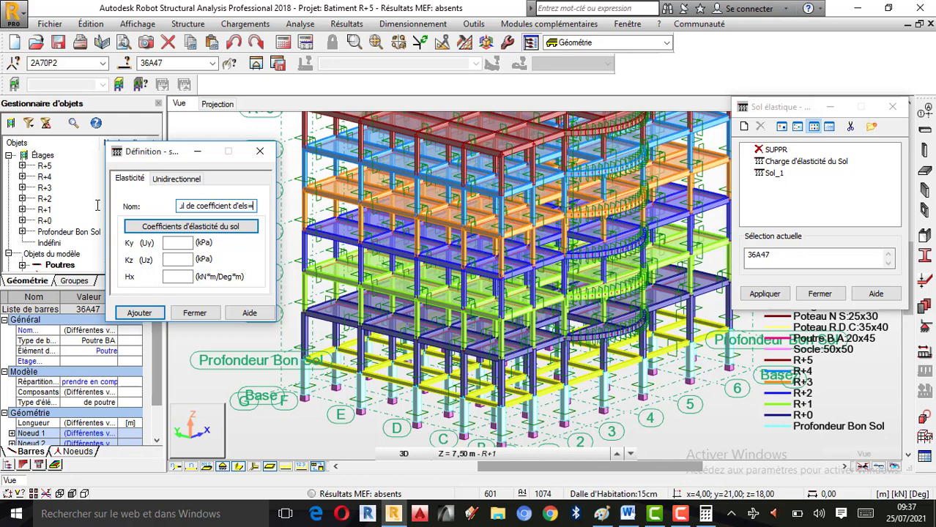
{"action": "key", "text": "BackSpace"}
{"action": "type", "text": "a"}
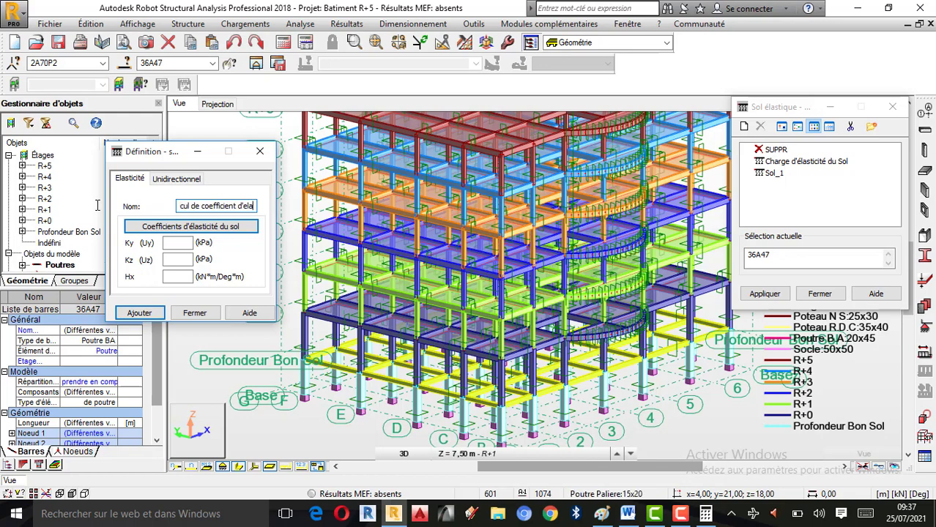
{"action": "type", "text": "sticité"}
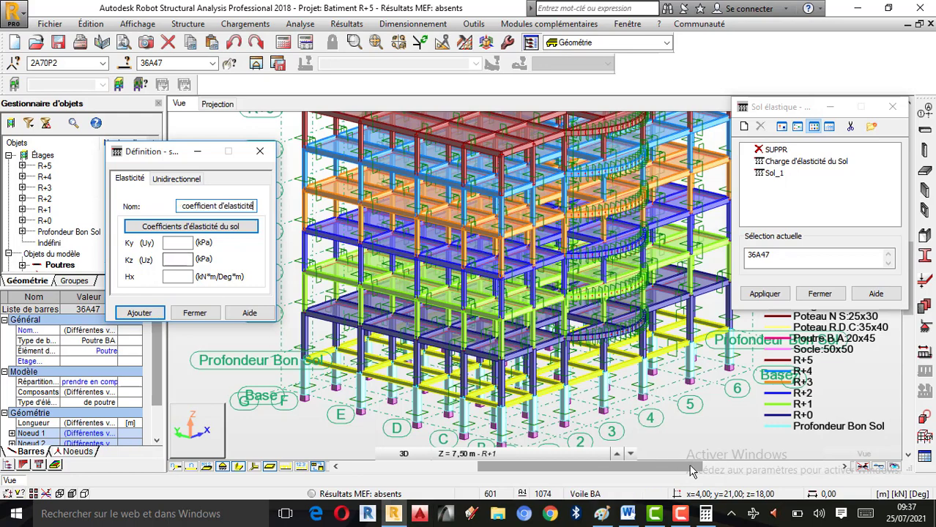
{"action": "left_click", "coordinate": [680, 513]}
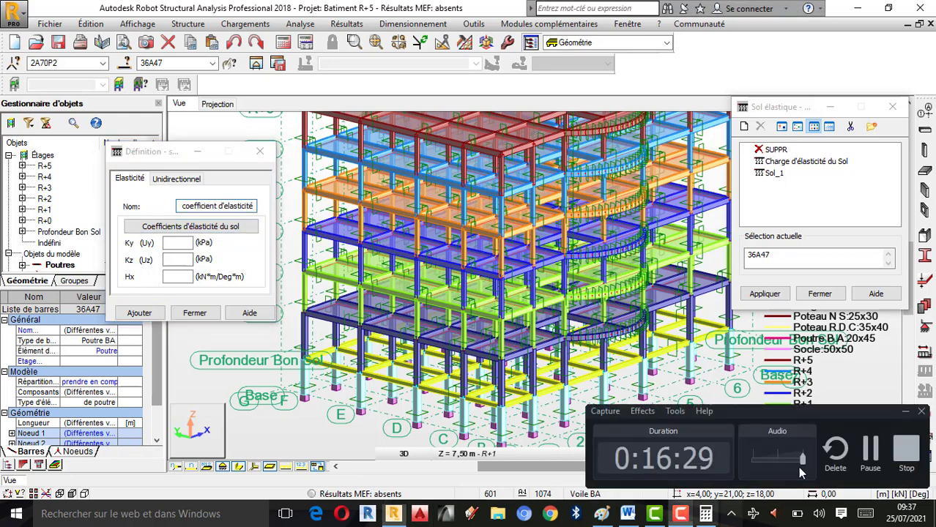
{"action": "left_click", "coordinate": [875, 448]}
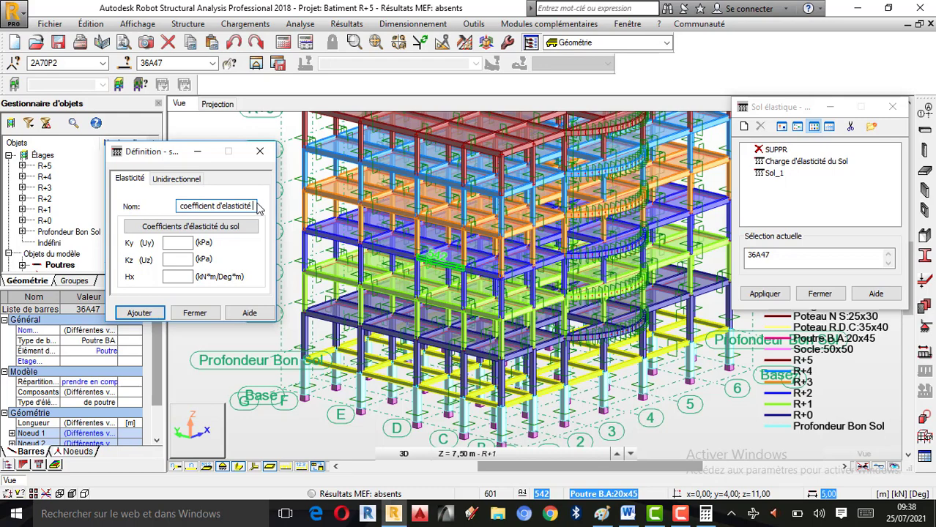
Complete the soil name as "Calcul de coefficient d'elasticité de sol" and open the soil elasticity coefficient calculation.
{"action": "type", "text": "de sol"}
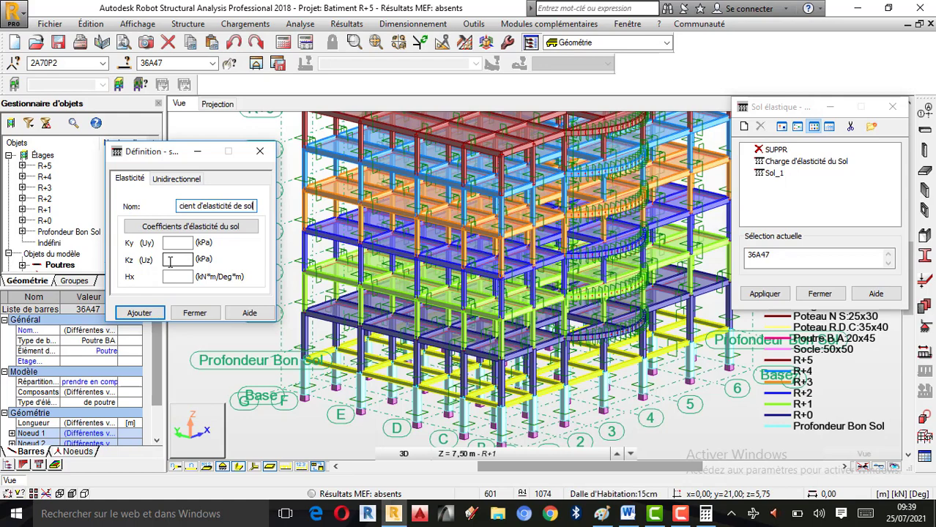
{"action": "left_click", "coordinate": [184, 227]}
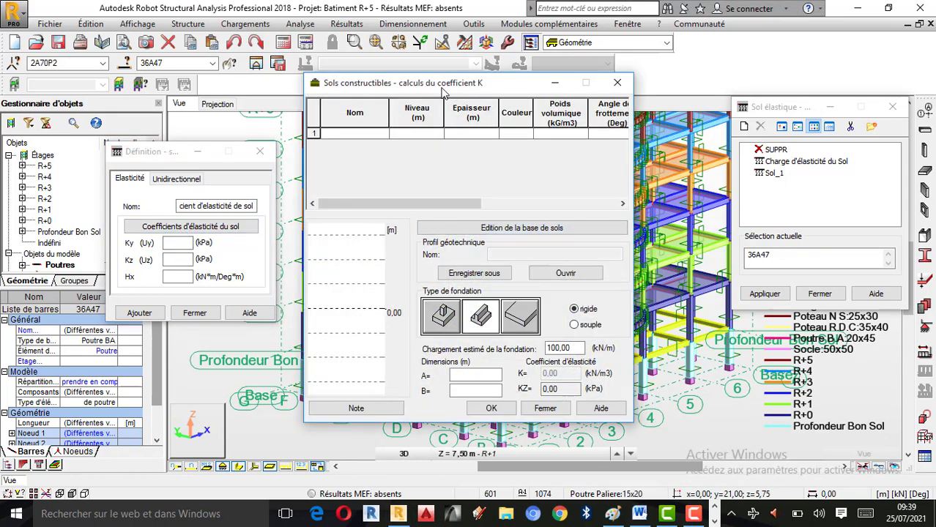
{"action": "left_click_drag", "start_coordinate": [442, 89], "coordinate": [418, 99]}
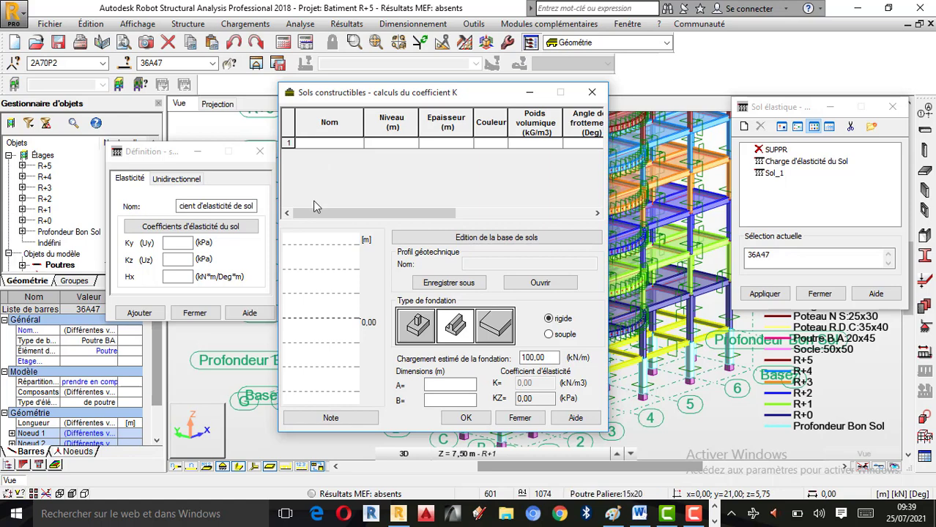
Set the first soil layer to Sables et graves compacts, widening the layer name column.
{"action": "left_click", "coordinate": [352, 144]}
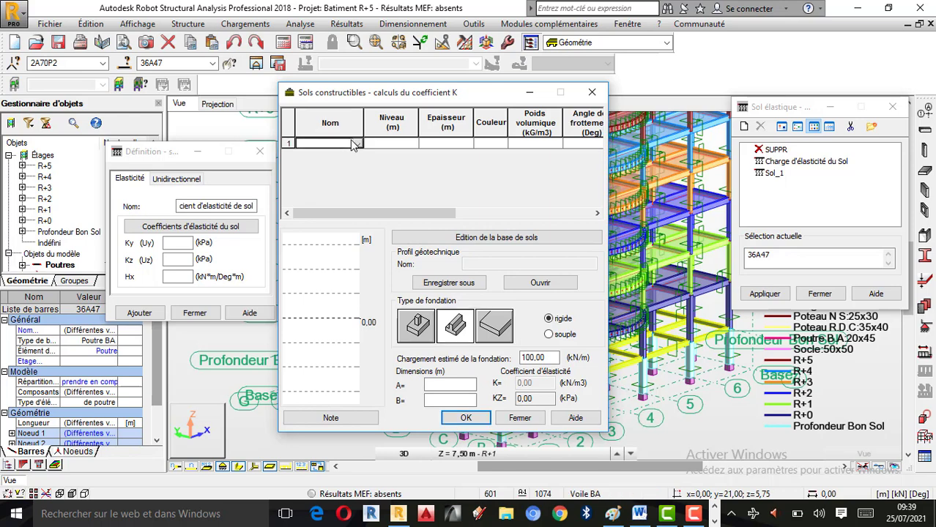
{"action": "left_click", "coordinate": [358, 143]}
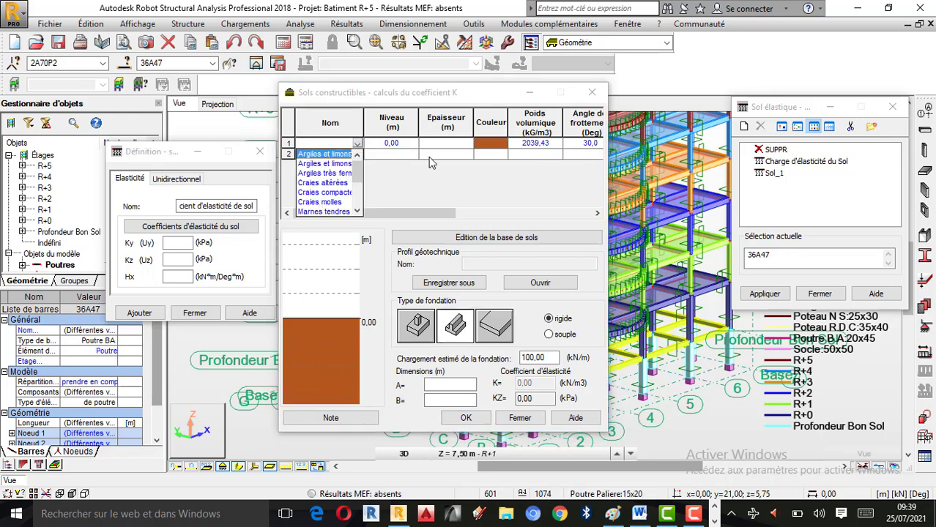
{"action": "left_click", "coordinate": [364, 114]}
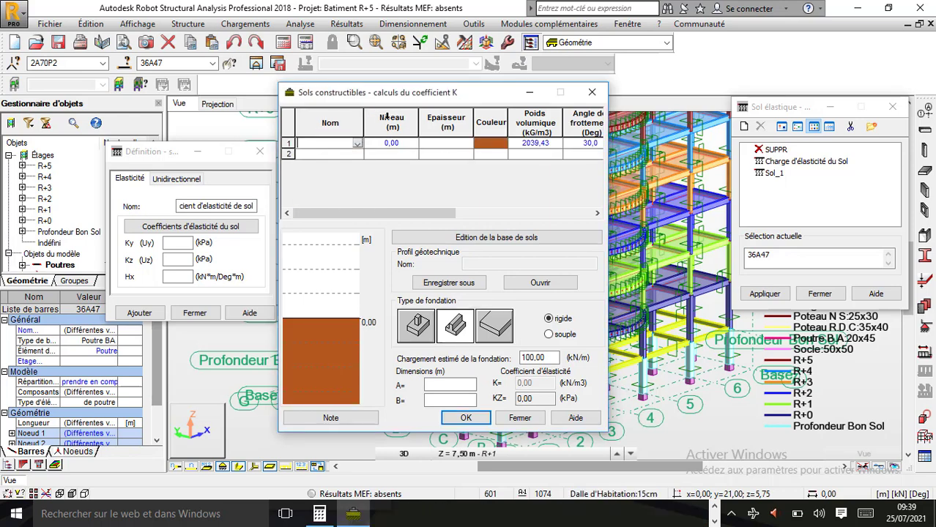
{"action": "left_click_drag", "start_coordinate": [364, 114], "coordinate": [393, 118]}
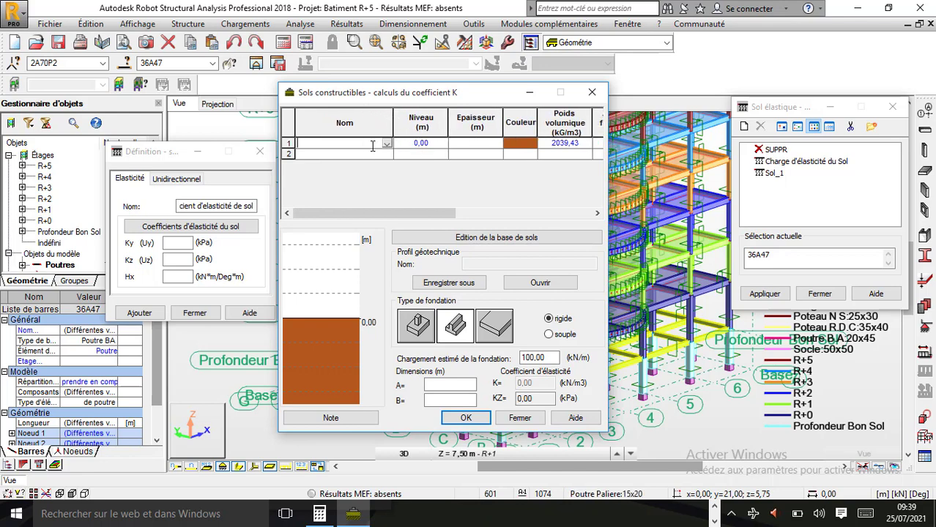
{"action": "left_click", "coordinate": [386, 144]}
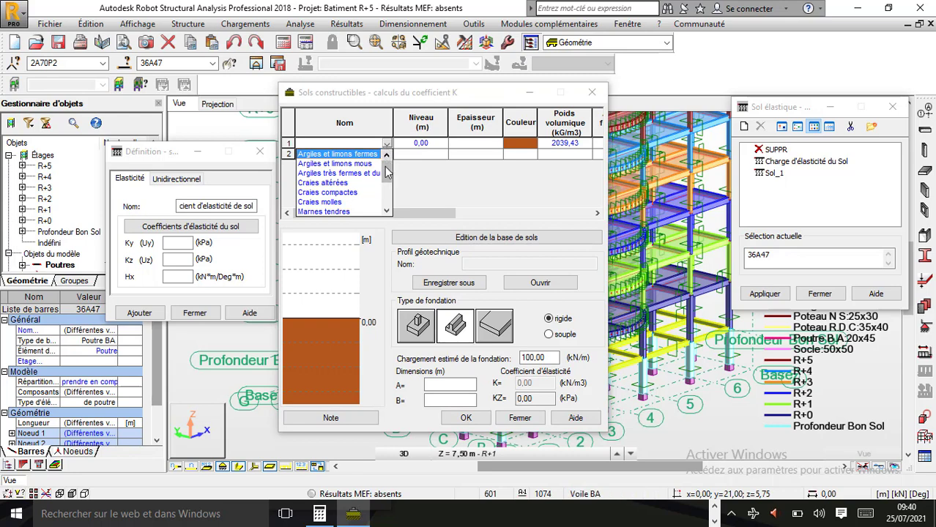
{"action": "left_click_drag", "start_coordinate": [387, 176], "coordinate": [390, 197]}
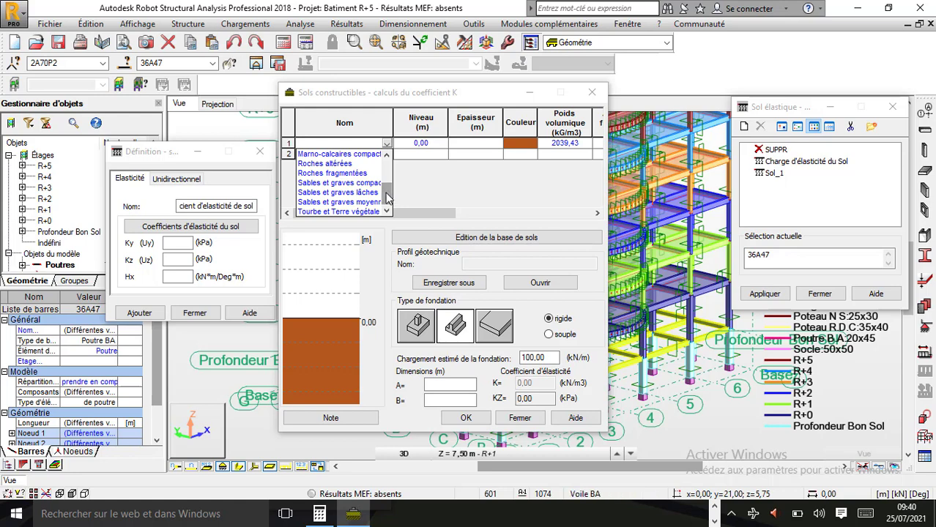
{"action": "left_click", "coordinate": [331, 183]}
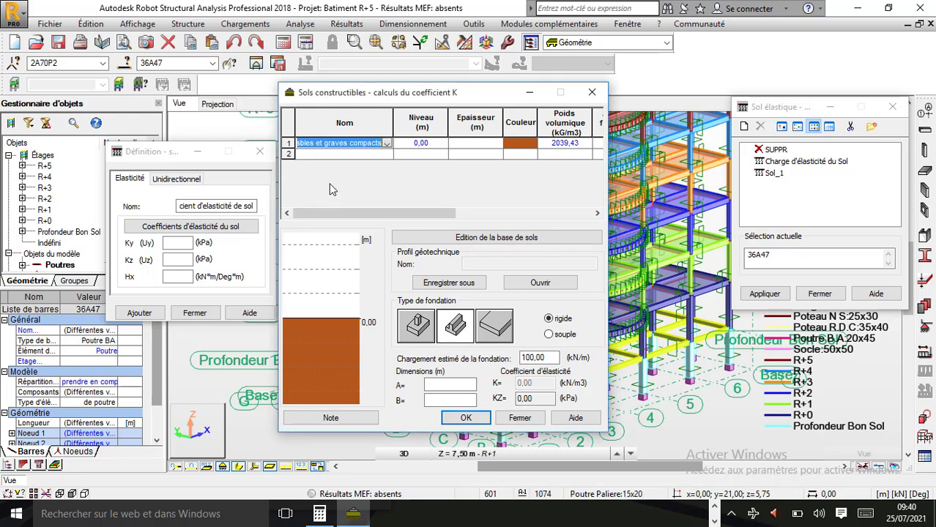
Add Argiles et limons fermes as the second soil layer and Argiles très fermes et dures as the third.
{"action": "left_click", "coordinate": [388, 155]}
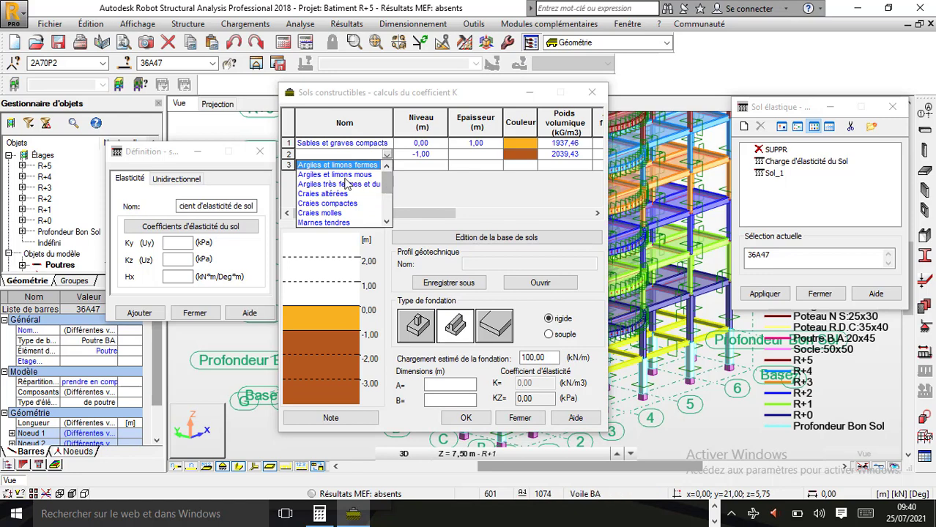
{"action": "left_click", "coordinate": [341, 166]}
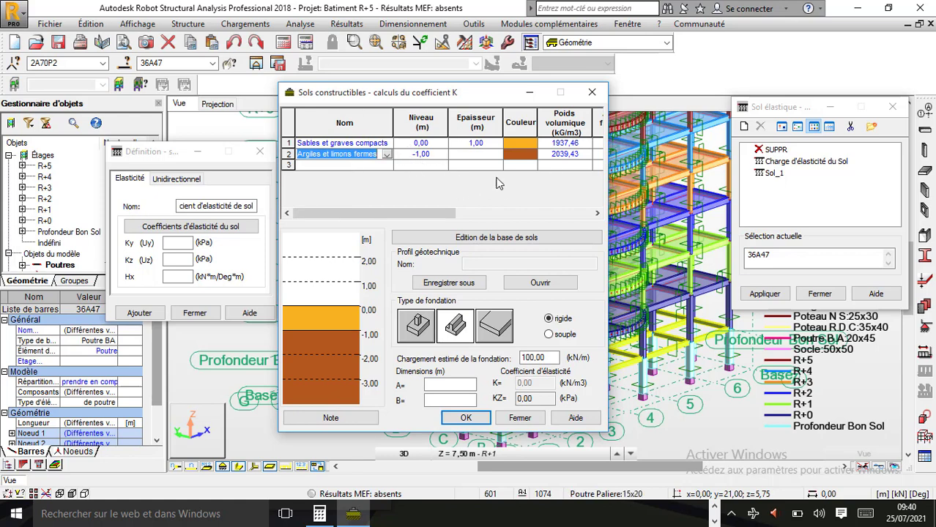
{"action": "left_click", "coordinate": [388, 167]}
{"action": "left_click_drag", "start_coordinate": [386, 192], "coordinate": [390, 189]}
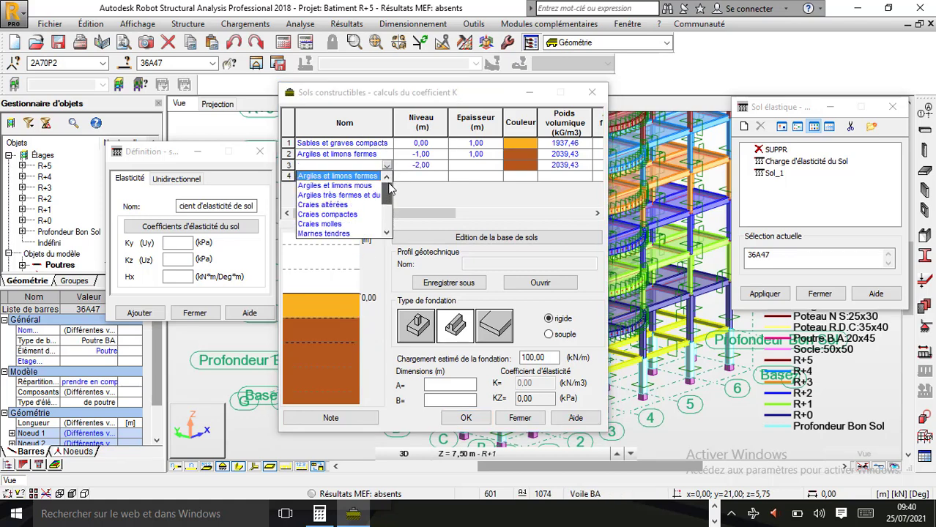
{"action": "left_click", "coordinate": [351, 197]}
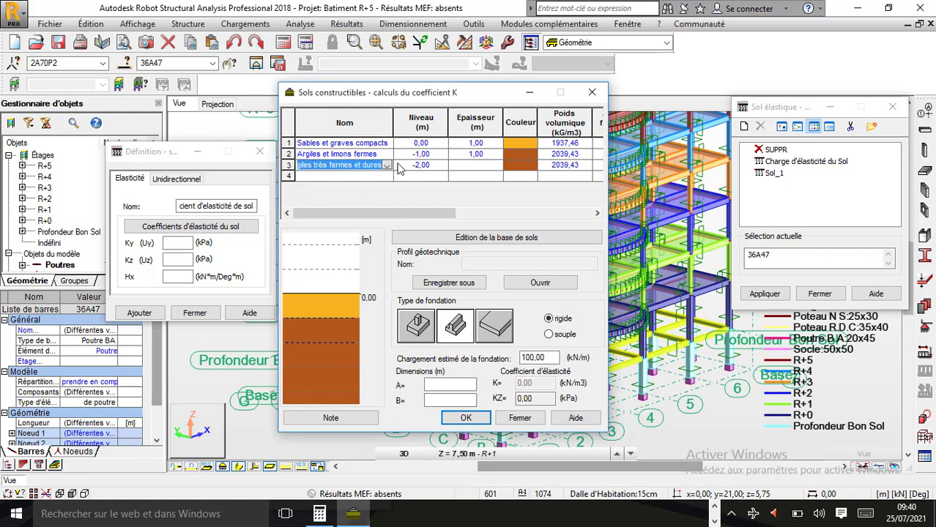
Set the thickness of the Argiles et limons fermes layer to 2 m and the estimated foundation load to 150 kN/m.
{"action": "left_click", "coordinate": [472, 155]}
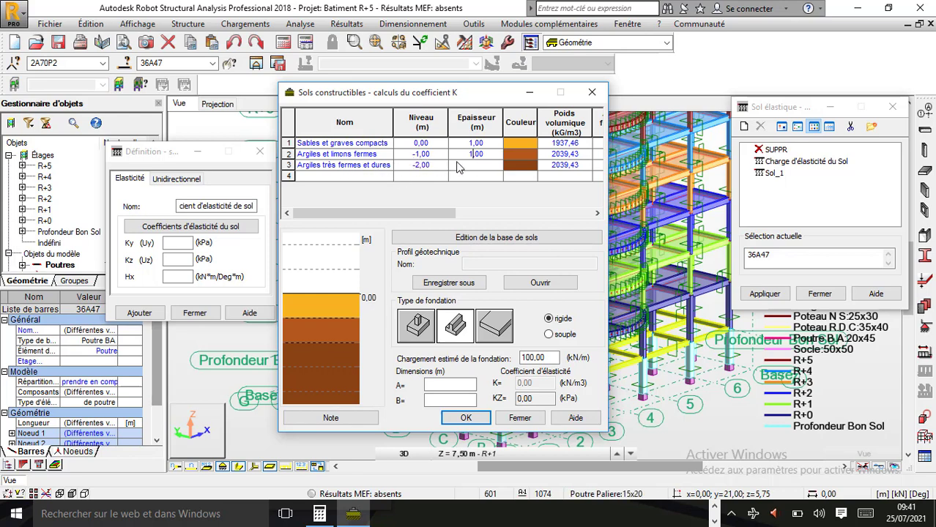
{"action": "key", "text": "BackSpace"}
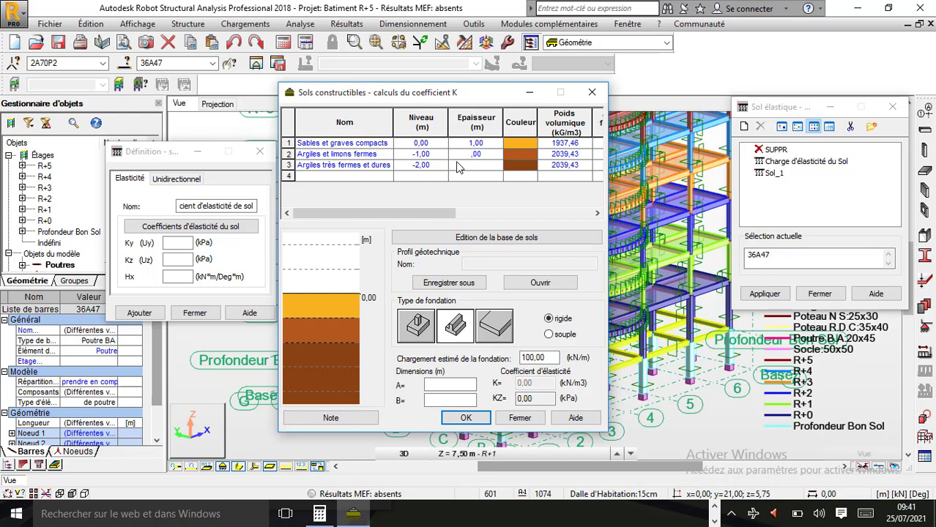
{"action": "type", "text": "2"}
{"action": "key", "text": "Return"}
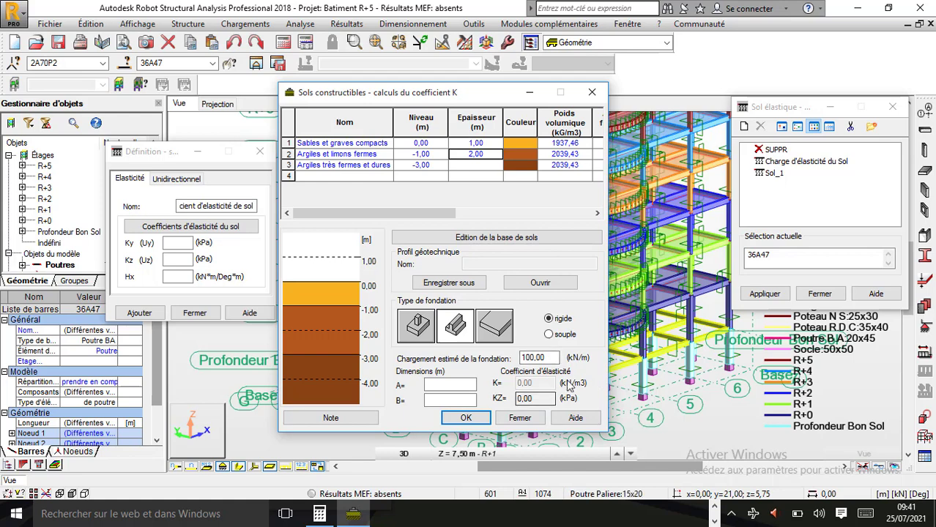
{"action": "double_click", "coordinate": [524, 358]}
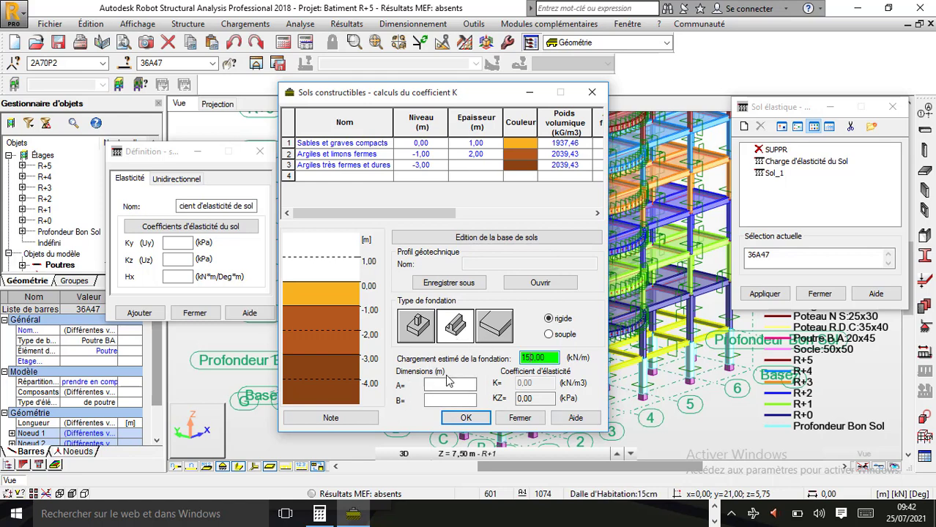
Switch to Paint and draw another outline around the total load T result of 7,18 kN/m.
{"action": "left_click", "coordinate": [714, 512]}
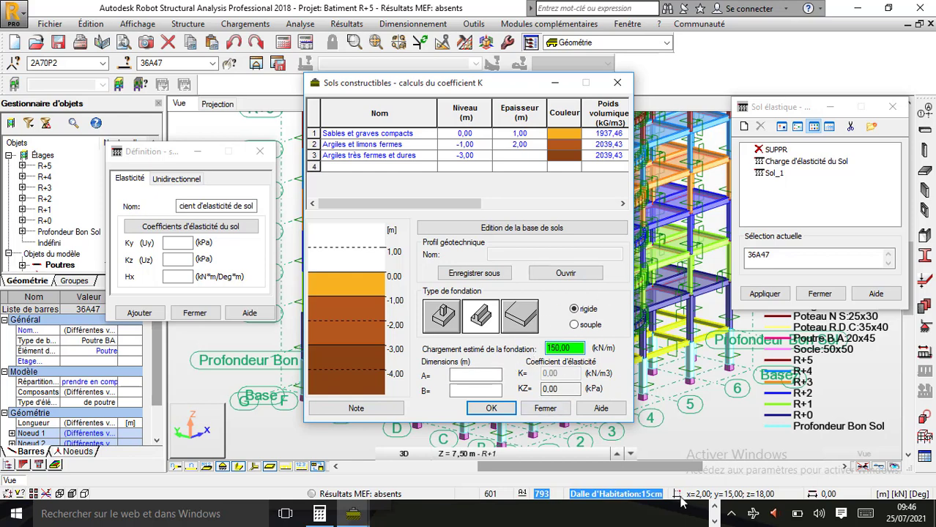
{"action": "left_click", "coordinate": [713, 506]}
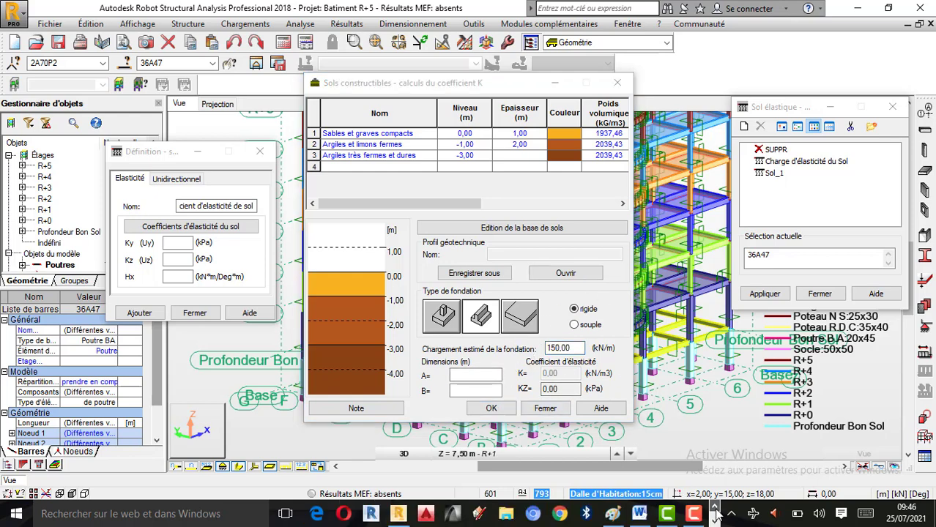
{"action": "left_click", "coordinate": [621, 519]}
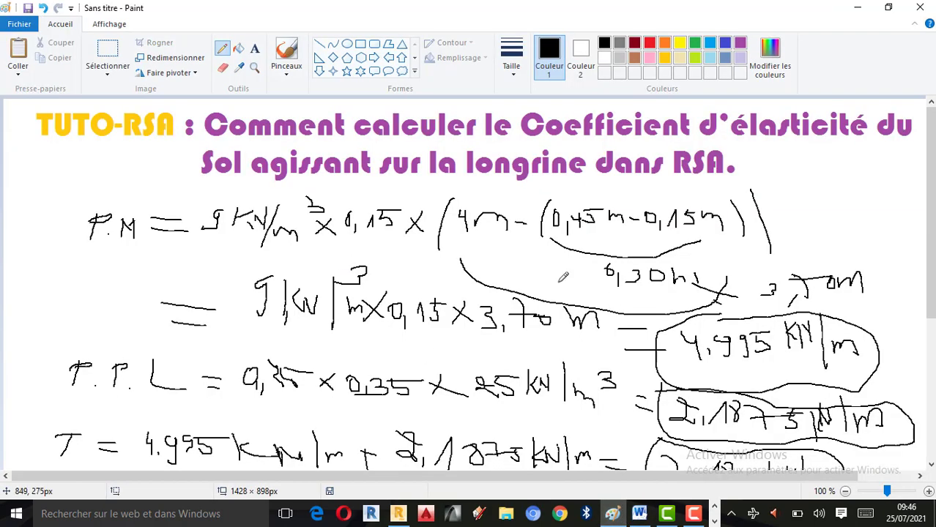
{"action": "scroll", "coordinate": [140, 242], "scroll_direction": "down", "scroll_amount": 3}
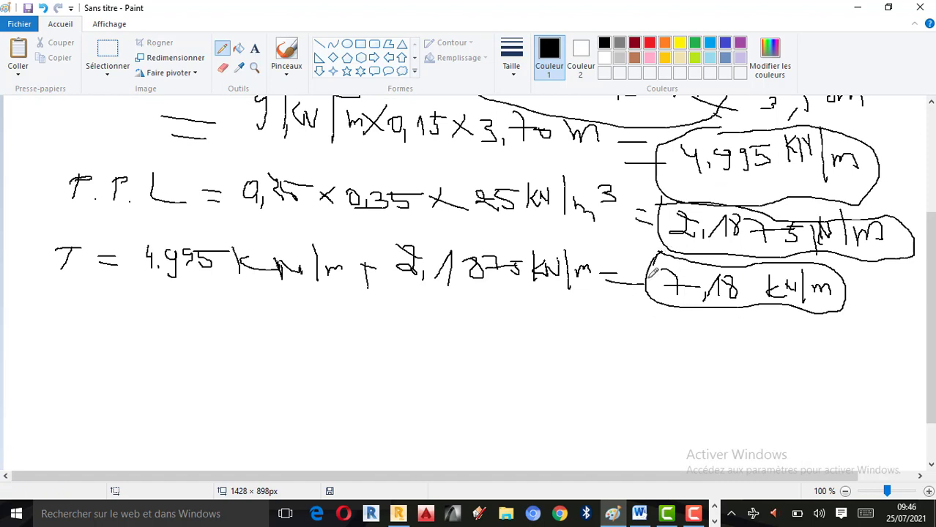
{"action": "mouse_move", "coordinate": [665, 251]}
{"action": "left_mouse_down"}
{"action": "mouse_move", "coordinate": [761, 317]}
{"action": "mouse_move", "coordinate": [810, 261]}
{"action": "mouse_move", "coordinate": [662, 250]}
{"action": "left_mouse_up"}
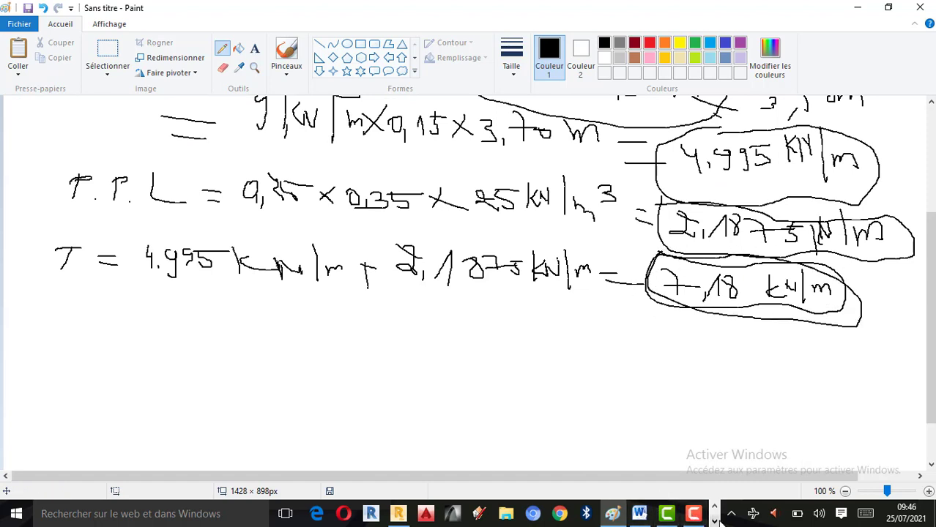
Return to Robot's K coefficient calculation and set the estimated foundation load to 7,18 kN/m.
{"action": "left_click", "coordinate": [715, 521]}
{"action": "mouse_move", "coordinate": [353, 514]}
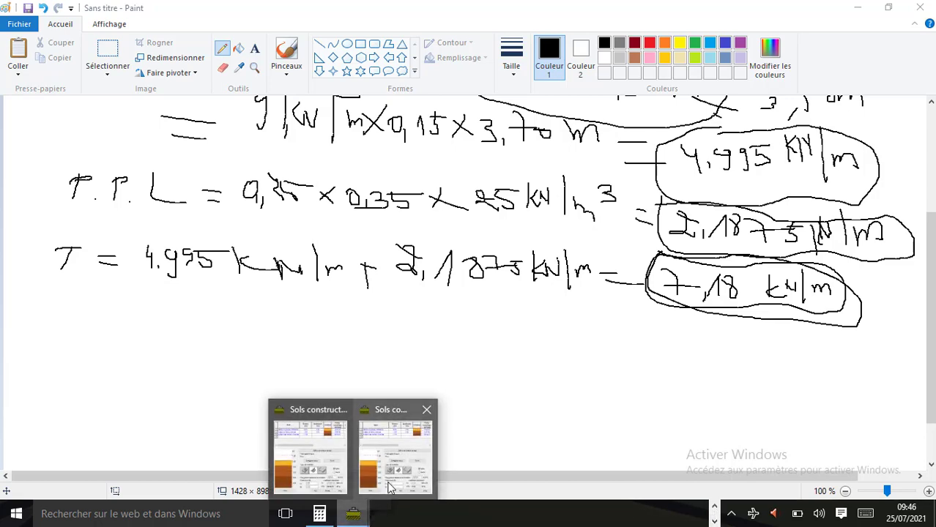
{"action": "left_click", "coordinate": [393, 472]}
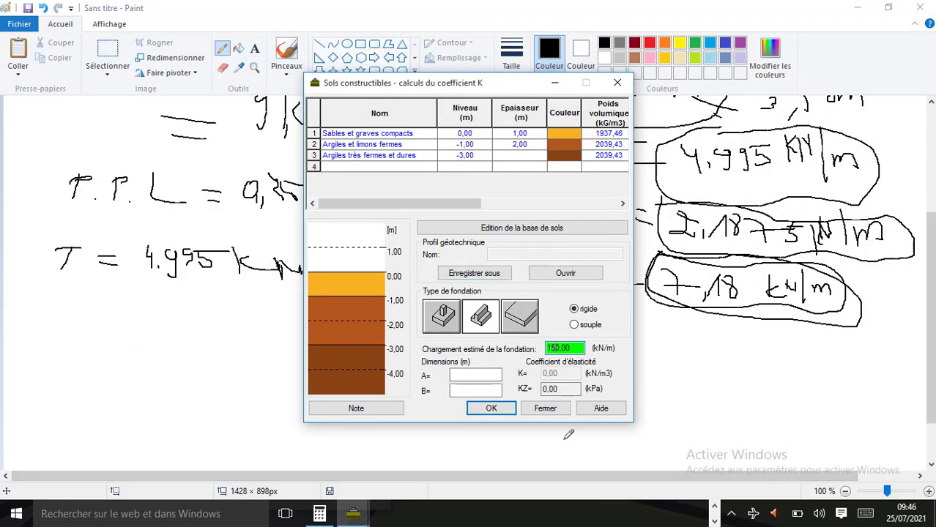
{"action": "left_click", "coordinate": [717, 506]}
{"action": "left_click", "coordinate": [398, 514]}
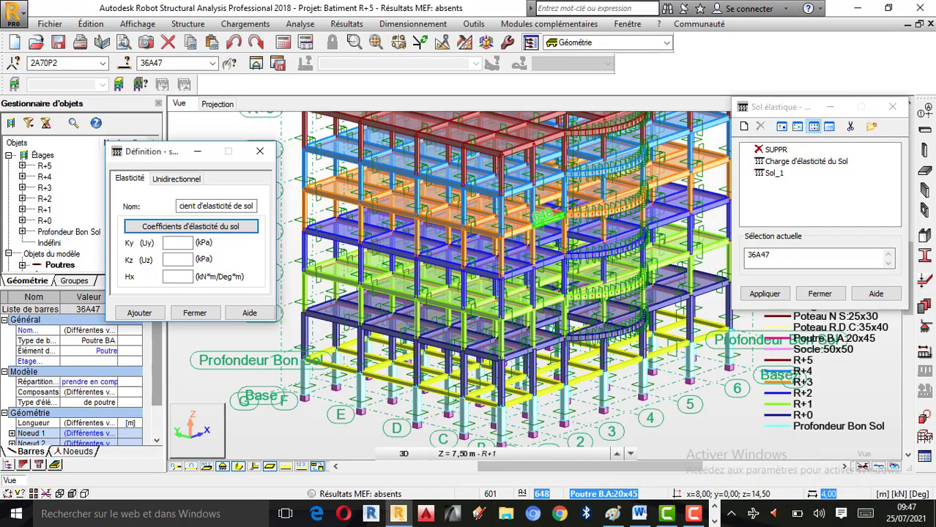
{"action": "left_click", "coordinate": [190, 227]}
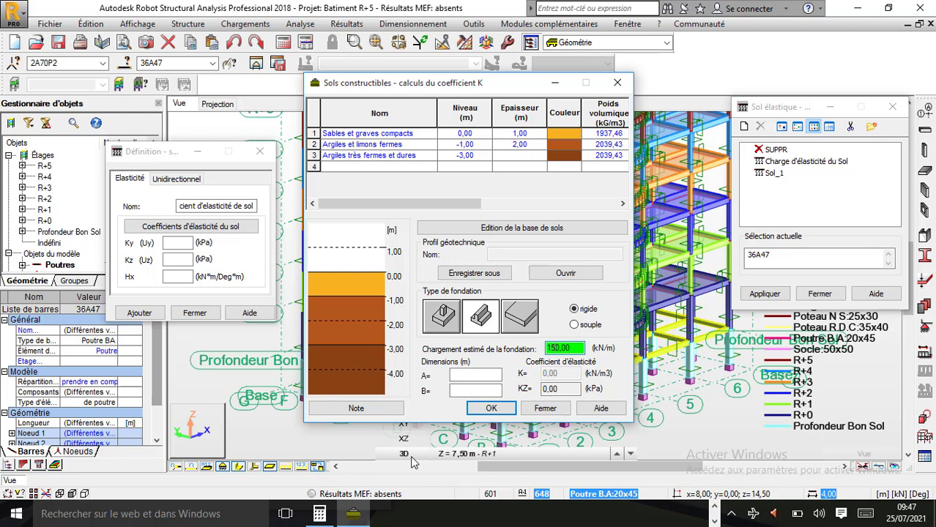
{"action": "double_click", "coordinate": [566, 348]}
{"action": "left_click", "coordinate": [338, 265]}
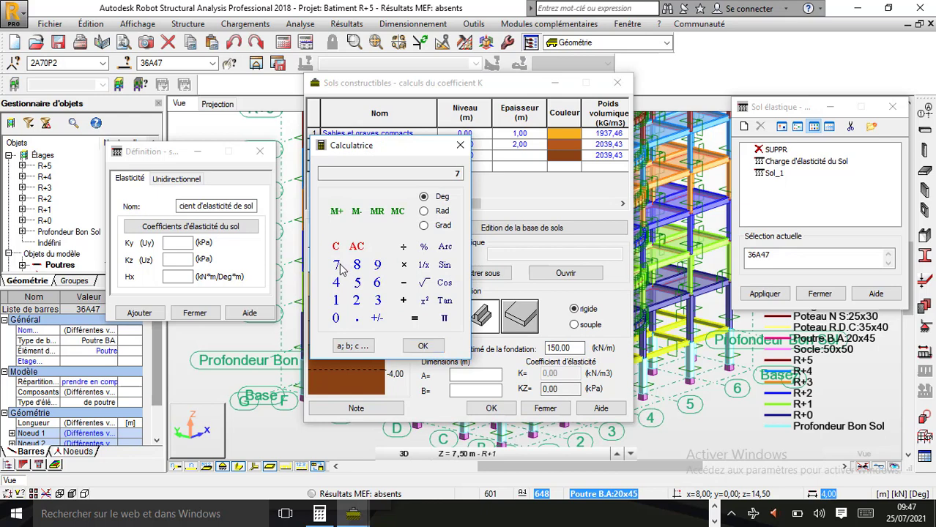
{"action": "left_click", "coordinate": [423, 346]}
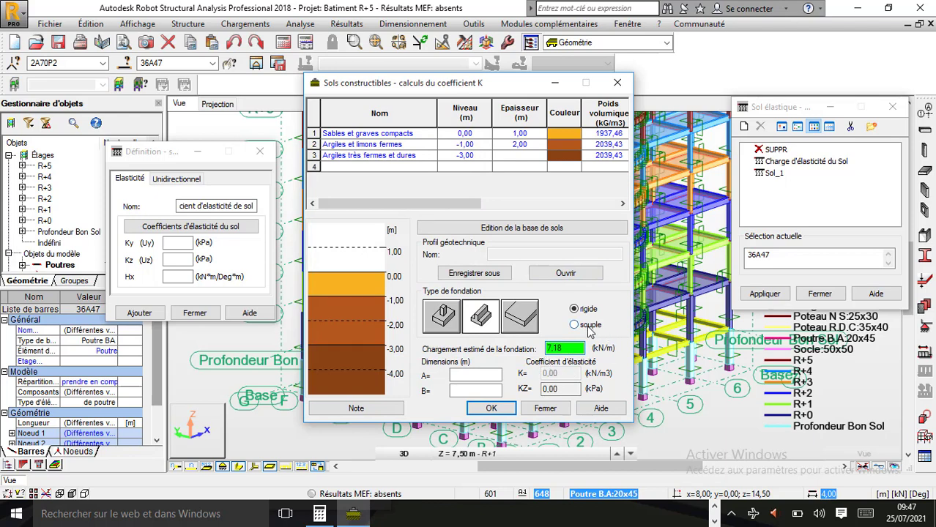
Set the foundation dimensions to A = 0,25 m and B = 0,35 m.
{"action": "left_click", "coordinate": [464, 375]}
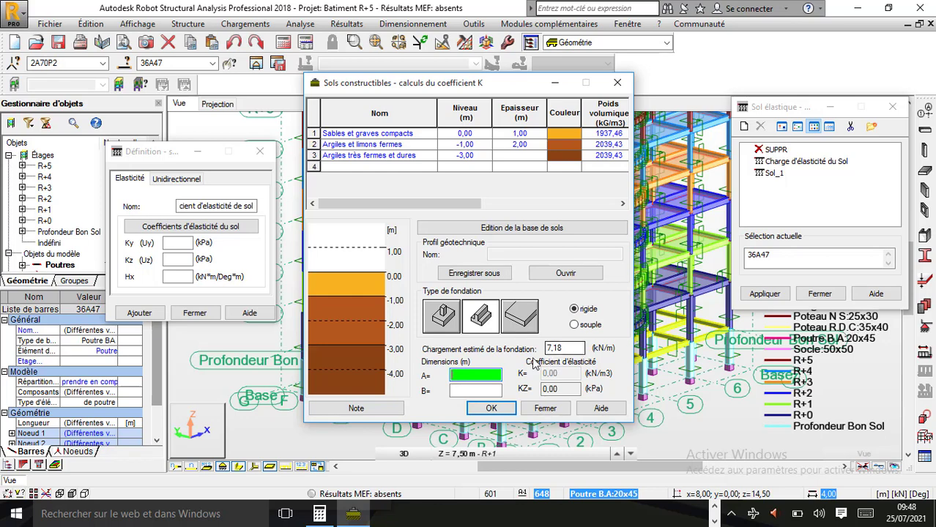
{"action": "double_click", "coordinate": [481, 378]}
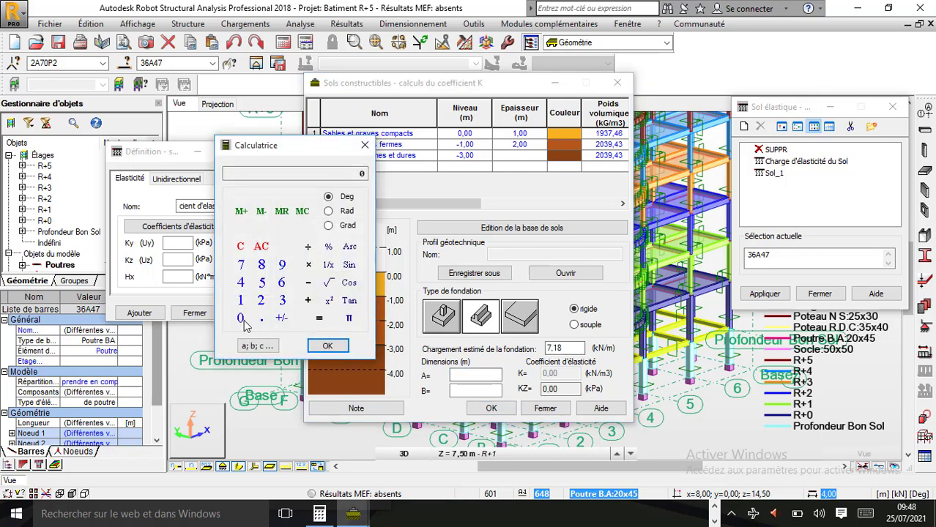
{"action": "left_click", "coordinate": [264, 284]}
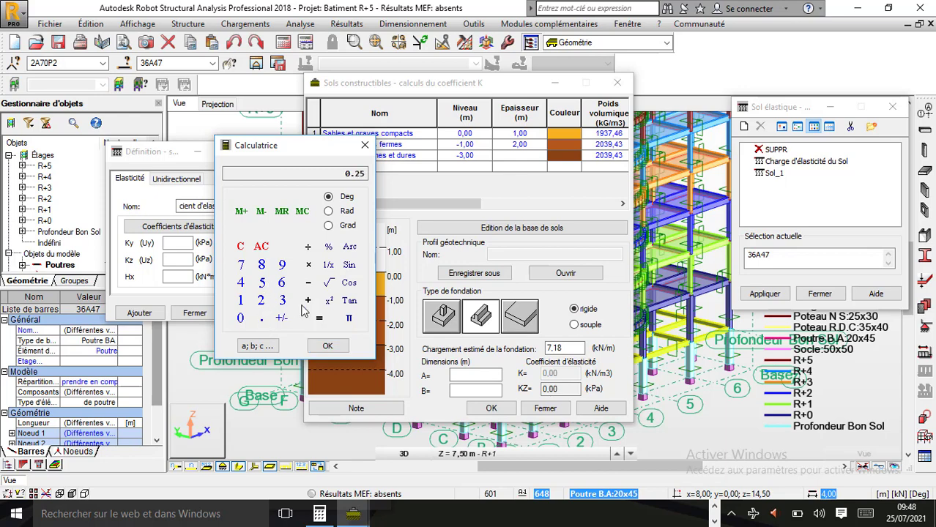
{"action": "left_click", "coordinate": [327, 346]}
{"action": "left_click", "coordinate": [365, 146]}
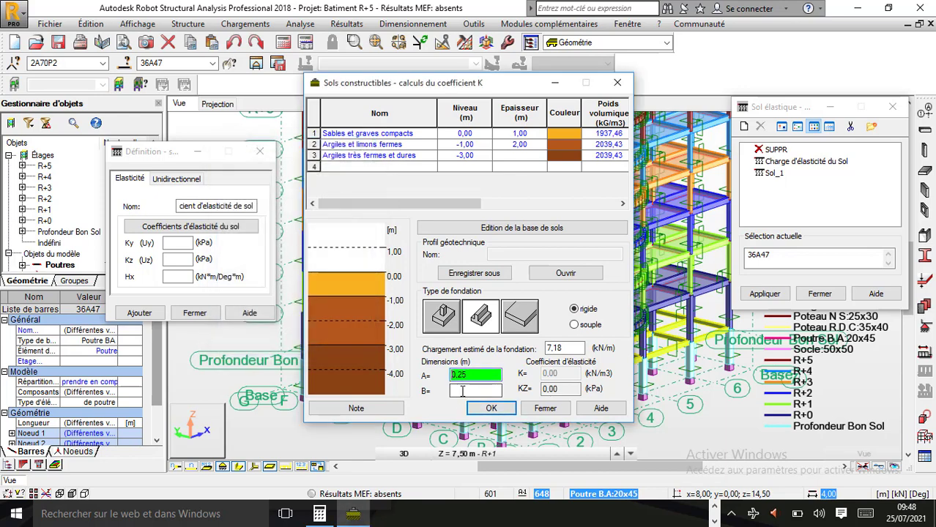
{"action": "double_click", "coordinate": [476, 375]}
{"action": "left_click", "coordinate": [242, 322]}
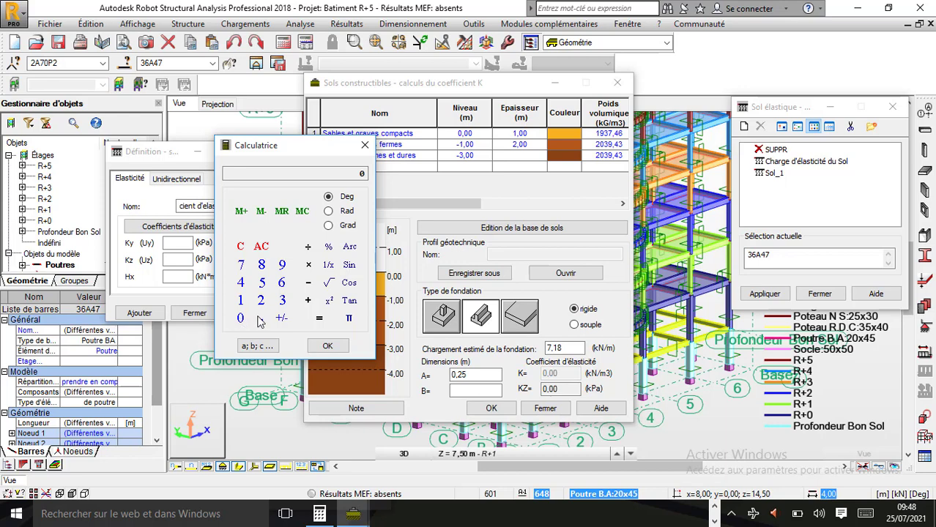
{"action": "left_click", "coordinate": [262, 282]}
{"action": "left_click", "coordinate": [327, 346]}
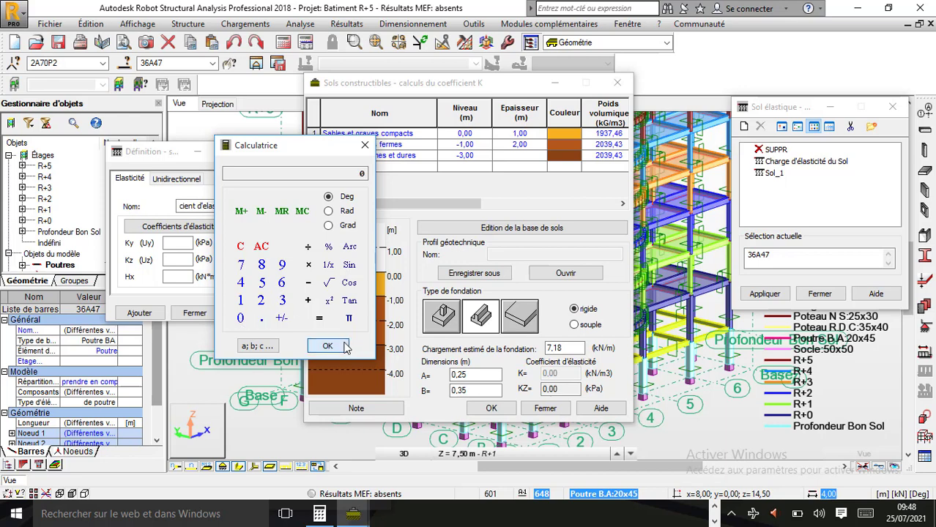
Calculate the soil elasticity coefficient from the entered load and dimensions, carry KZ into the soil definition and close the K calculation.
{"action": "left_click", "coordinate": [393, 379]}
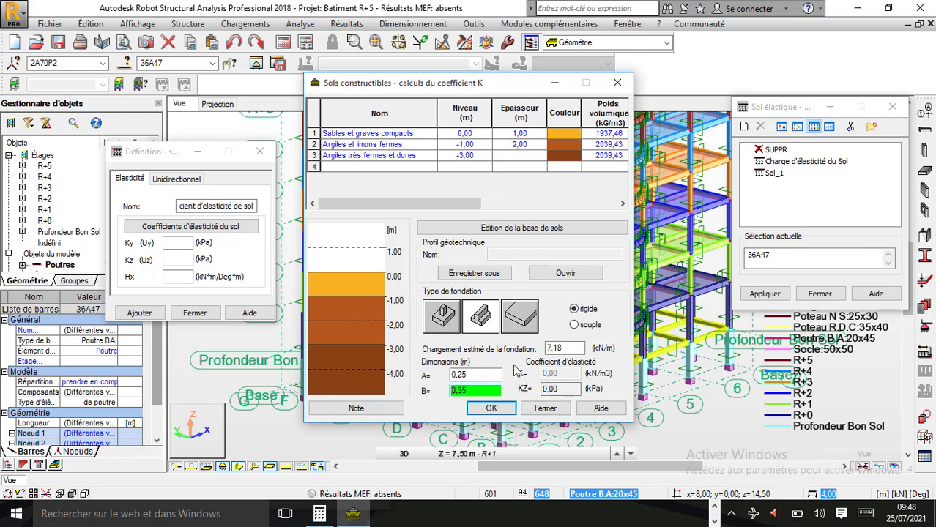
{"action": "left_click", "coordinate": [492, 410]}
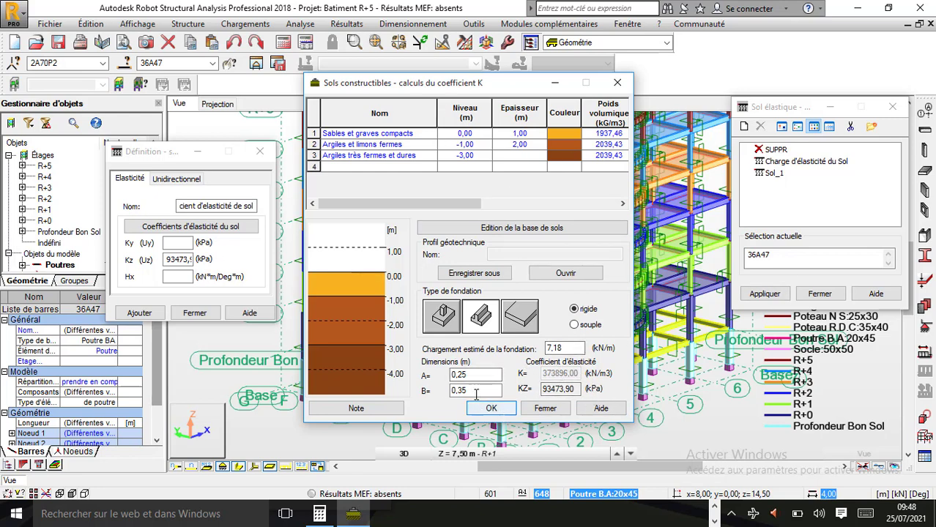
{"action": "left_click", "coordinate": [492, 409]}
{"action": "left_click", "coordinate": [617, 85]}
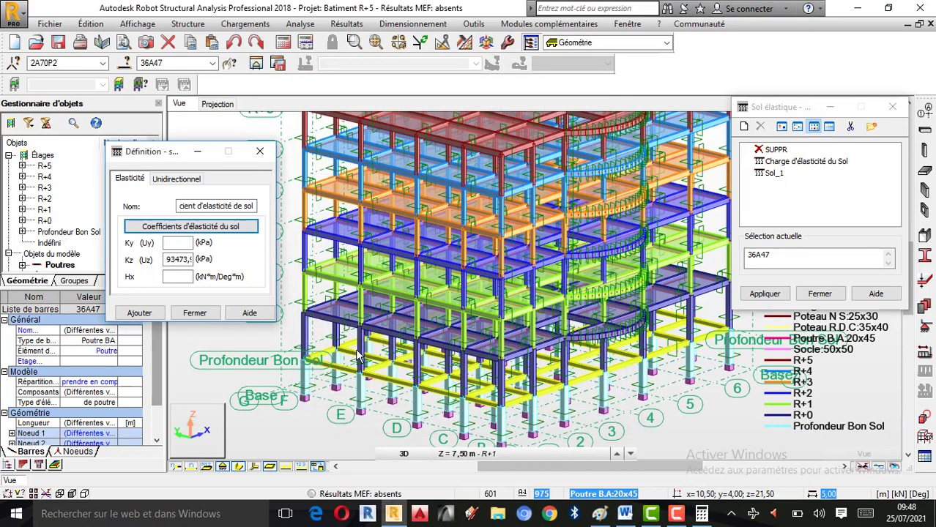
Add the elastic soil "Calcul de coefficient d'élasticité de sol" to the soil list and apply it to the selected bars 36A47.
{"action": "left_click", "coordinate": [139, 314]}
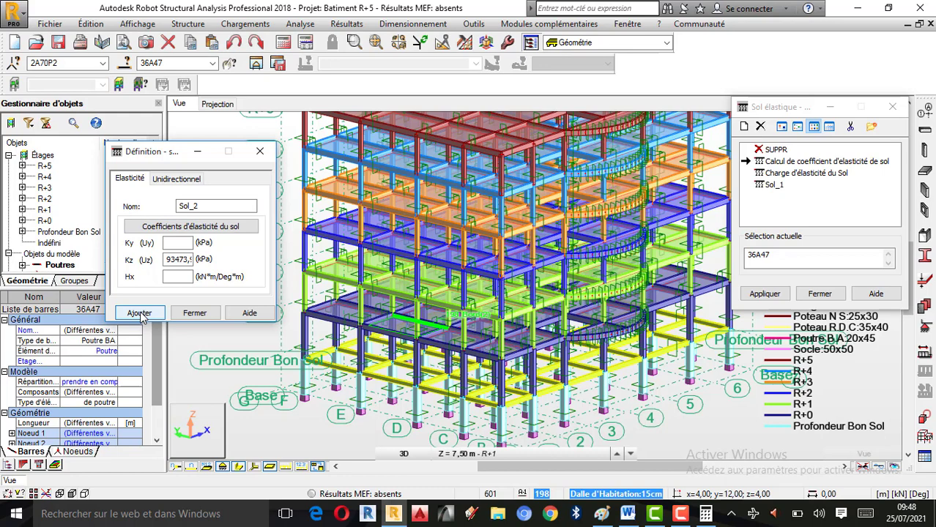
{"action": "left_click", "coordinate": [194, 314]}
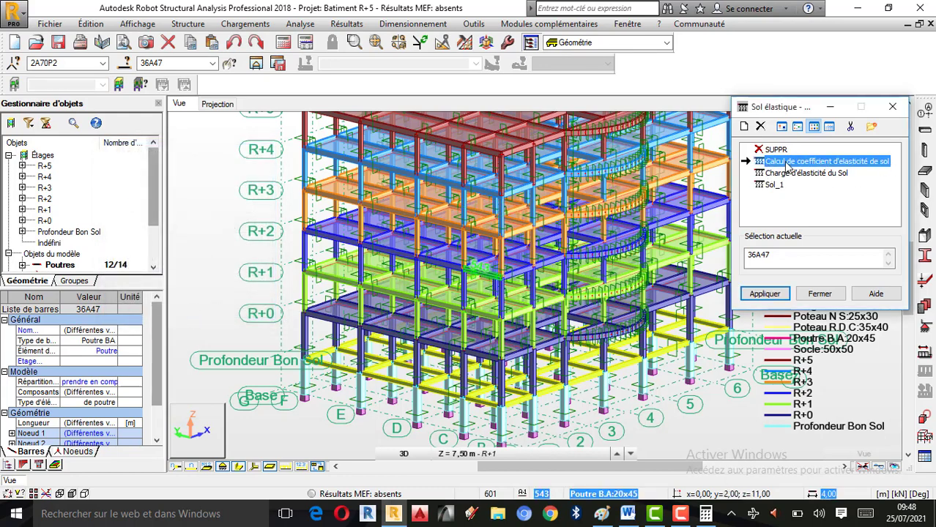
{"action": "left_click", "coordinate": [765, 294]}
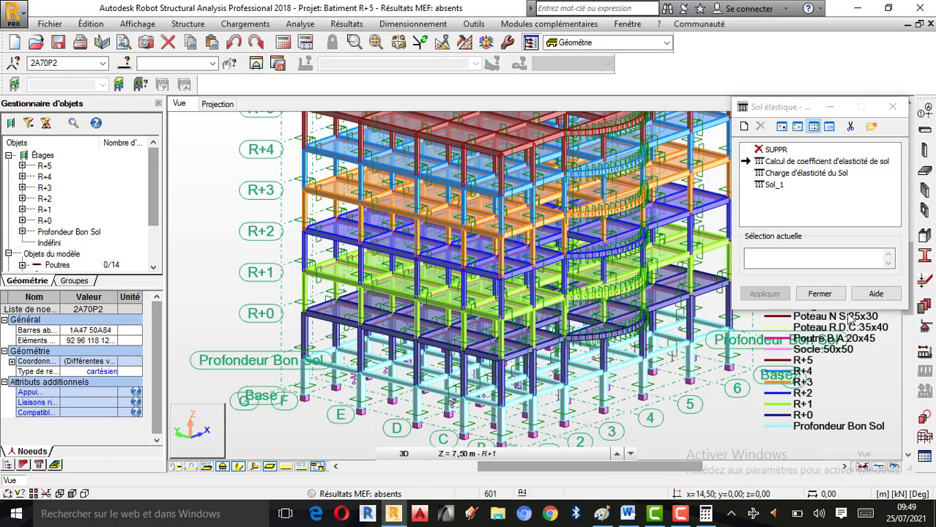
{"action": "left_click", "coordinate": [820, 294]}
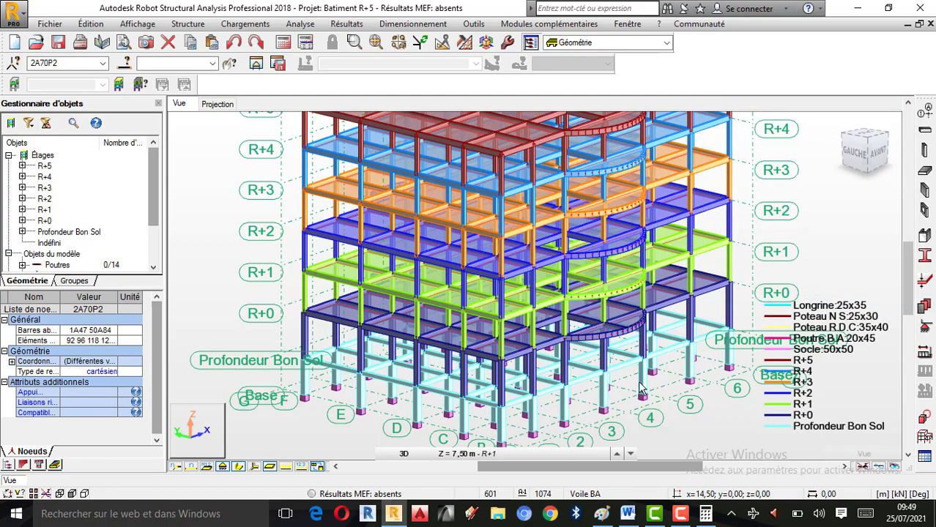
Enable the Sol élastique symbols in the model's display attributes and apply them to the 3D view.
{"action": "scroll", "coordinate": [539, 377], "scroll_direction": "up", "scroll_amount": 2}
{"action": "scroll", "coordinate": [540, 377], "scroll_direction": "up", "scroll_amount": 4}
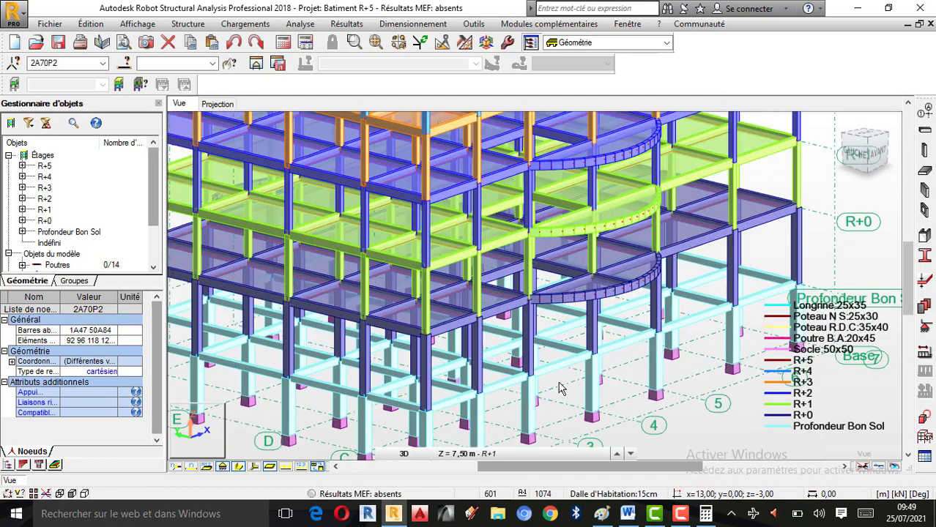
{"action": "scroll", "coordinate": [558, 384], "scroll_direction": "up", "scroll_amount": 2}
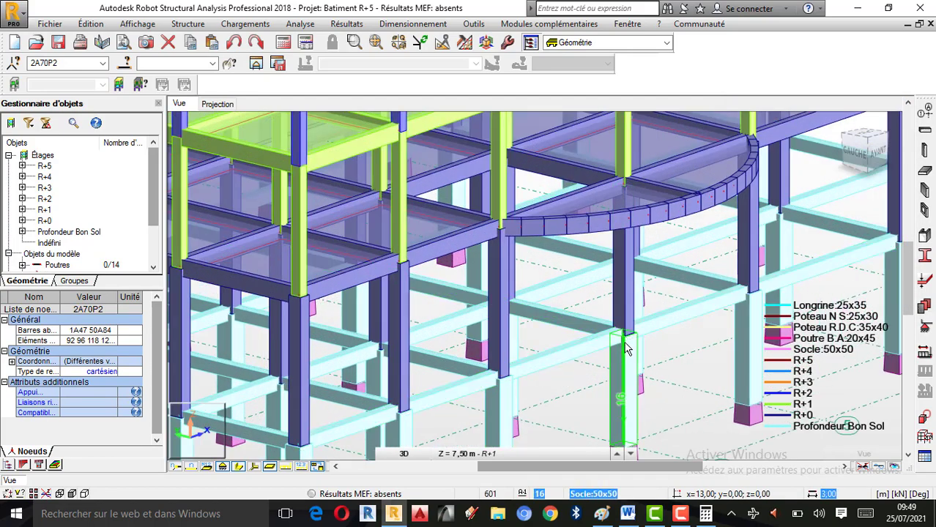
{"action": "scroll", "coordinate": [700, 346], "scroll_direction": "down", "scroll_amount": 5}
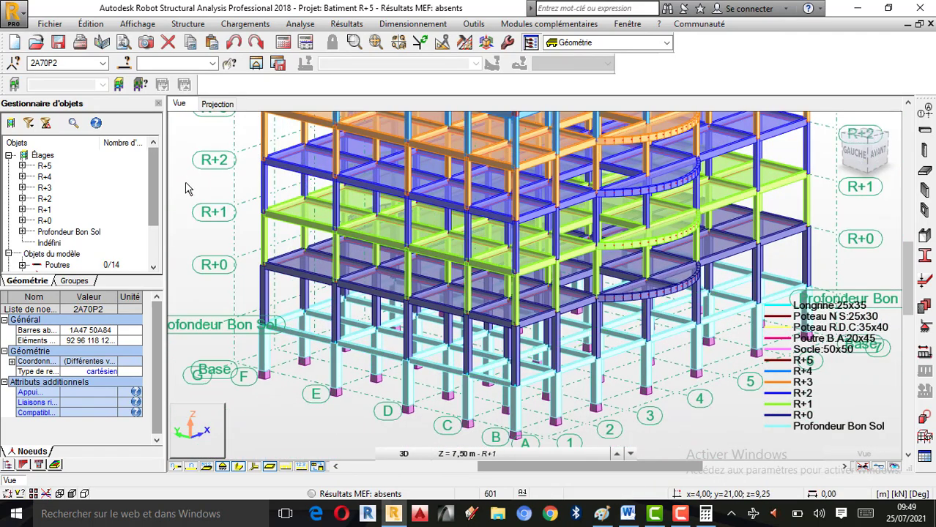
{"action": "right_click", "coordinate": [276, 185]}
{"action": "left_click", "coordinate": [132, 328]}
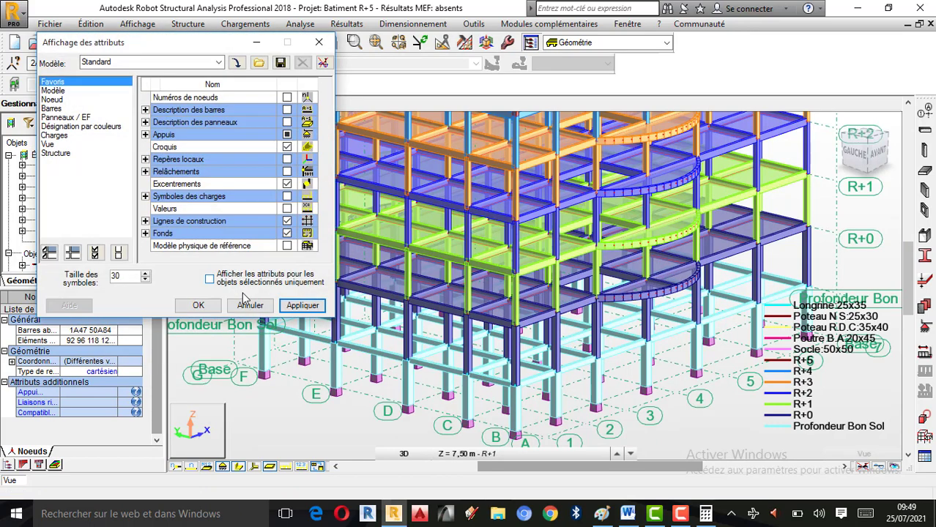
{"action": "left_click", "coordinate": [103, 127]}
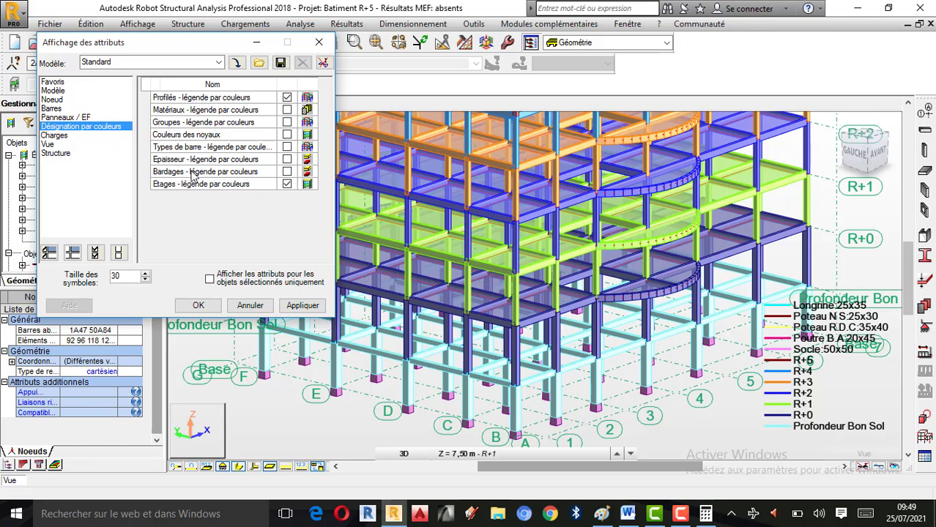
{"action": "left_click", "coordinate": [54, 136]}
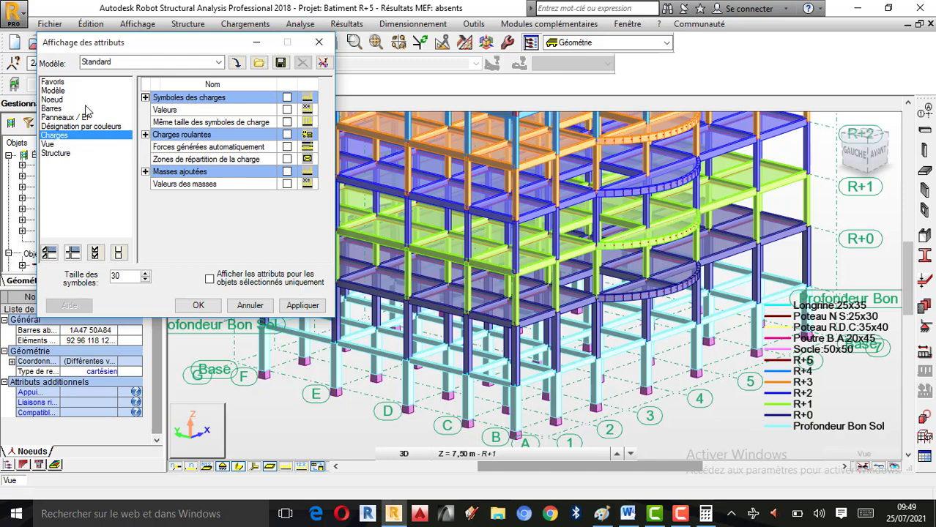
{"action": "left_click", "coordinate": [64, 119]}
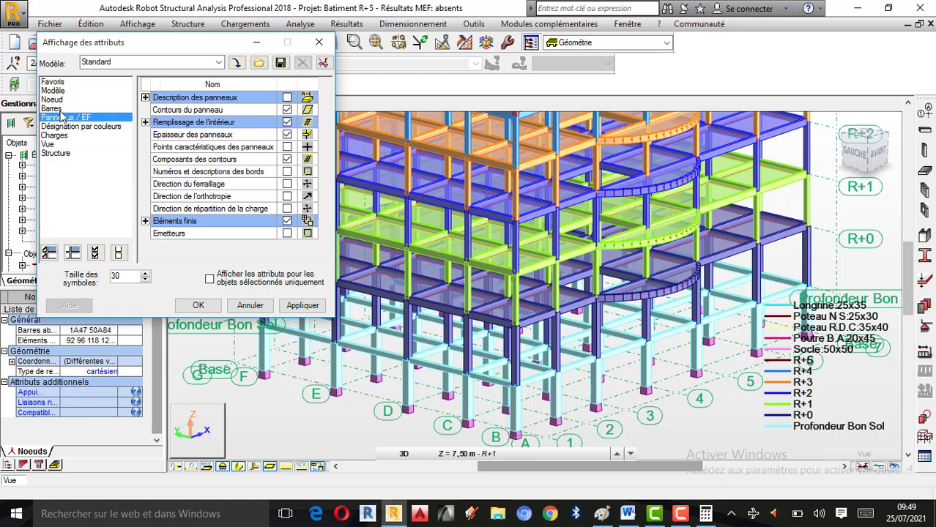
{"action": "left_click", "coordinate": [53, 109]}
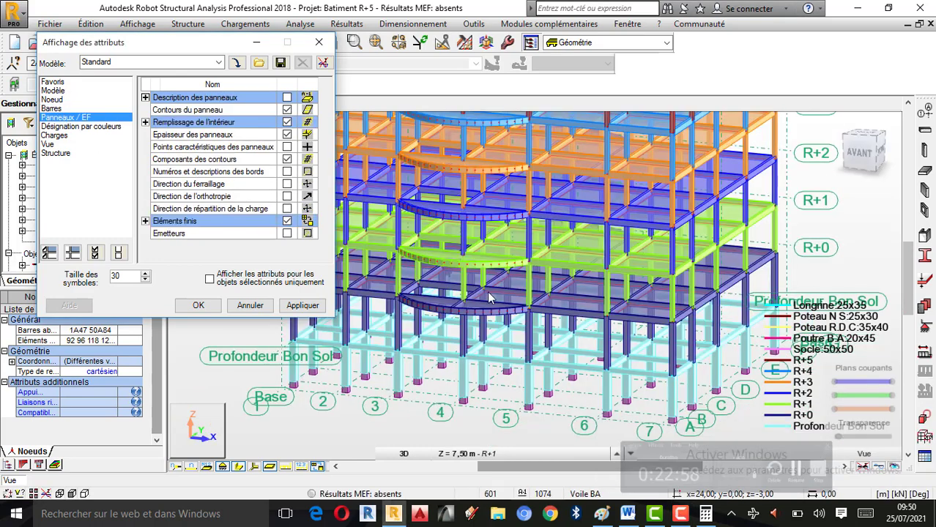
{"action": "left_click", "coordinate": [56, 91]}
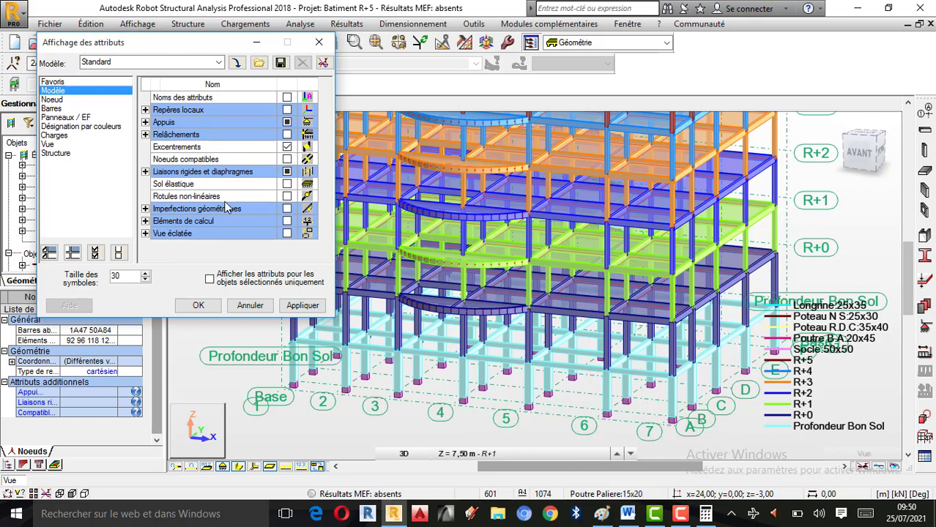
{"action": "left_click", "coordinate": [287, 184]}
{"action": "left_click", "coordinate": [302, 305]}
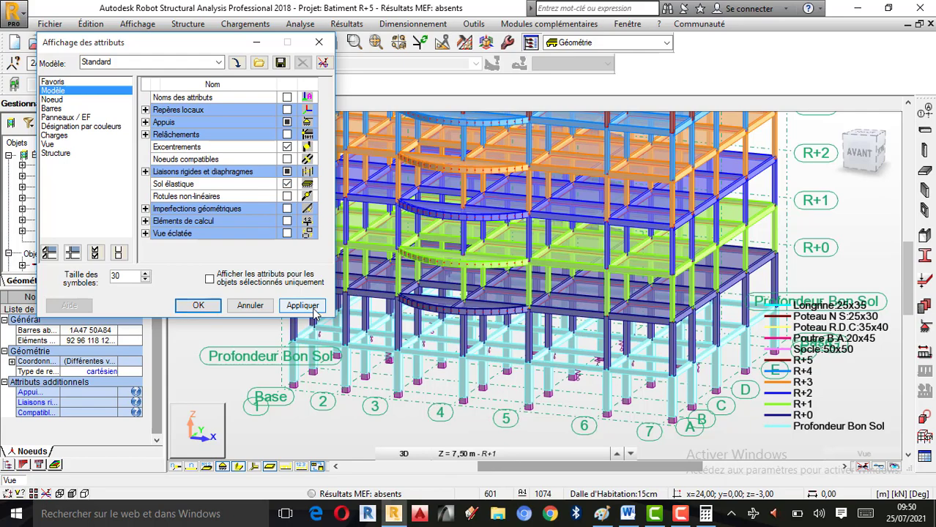
Examine the elastic soil spring symbols under the ground beams from several angles and close the display attributes.
{"action": "scroll", "coordinate": [586, 379], "scroll_direction": "up", "scroll_amount": 1}
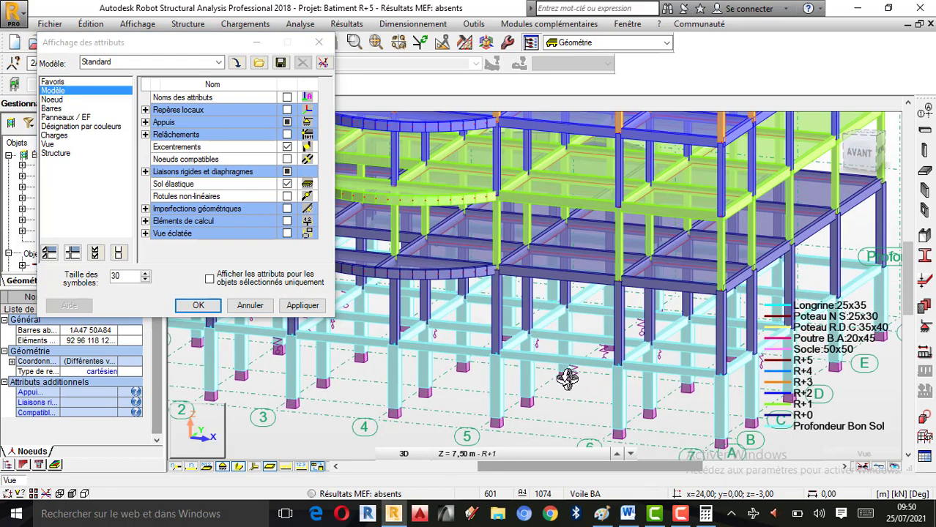
{"action": "scroll", "coordinate": [535, 376], "scroll_direction": "up", "scroll_amount": 1}
{"action": "scroll", "coordinate": [524, 373], "scroll_direction": "up", "scroll_amount": 1}
{"action": "scroll", "coordinate": [495, 350], "scroll_direction": "up", "scroll_amount": 1}
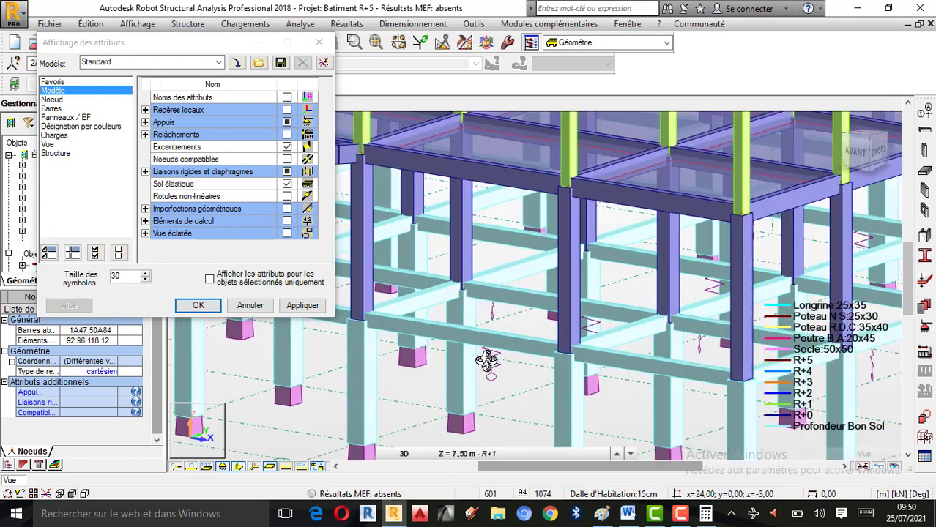
{"action": "scroll", "coordinate": [507, 352], "scroll_direction": "up", "scroll_amount": 2}
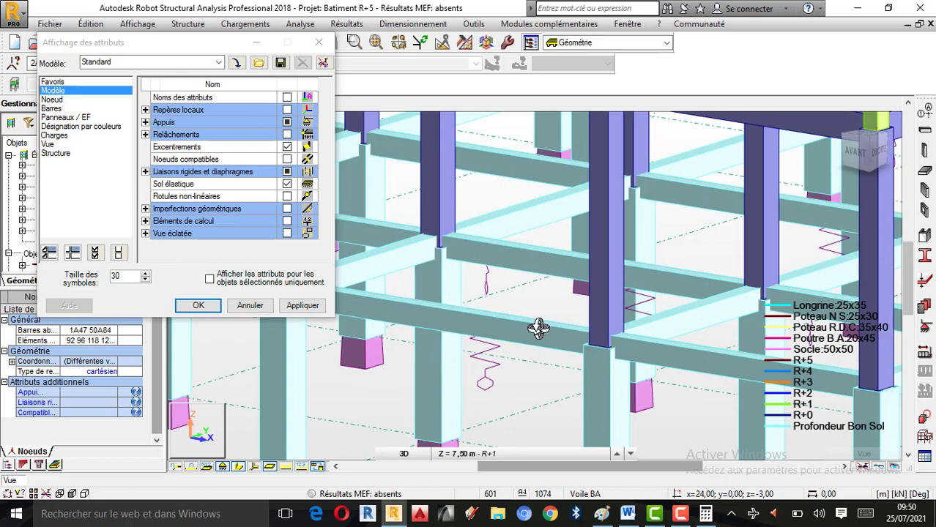
{"action": "scroll", "coordinate": [476, 356], "scroll_direction": "up", "scroll_amount": 1}
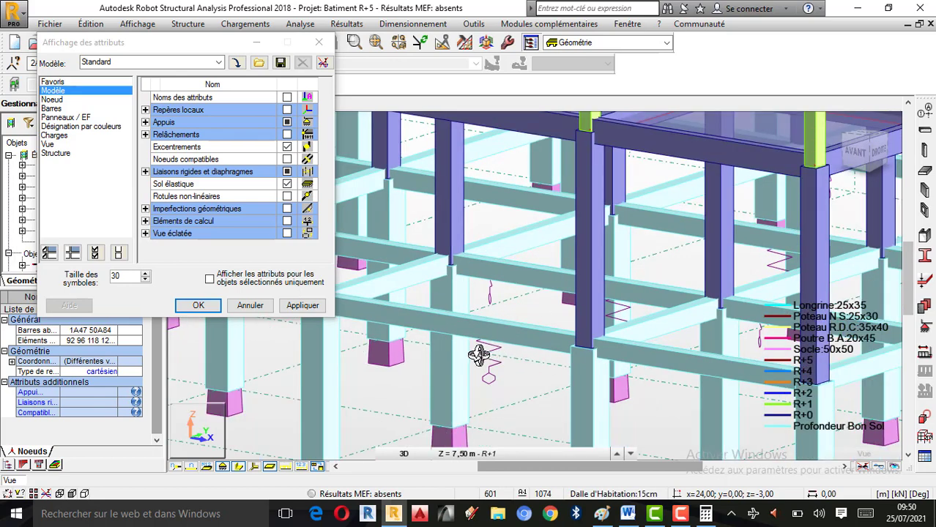
{"action": "scroll", "coordinate": [553, 289], "scroll_direction": "up", "scroll_amount": 1}
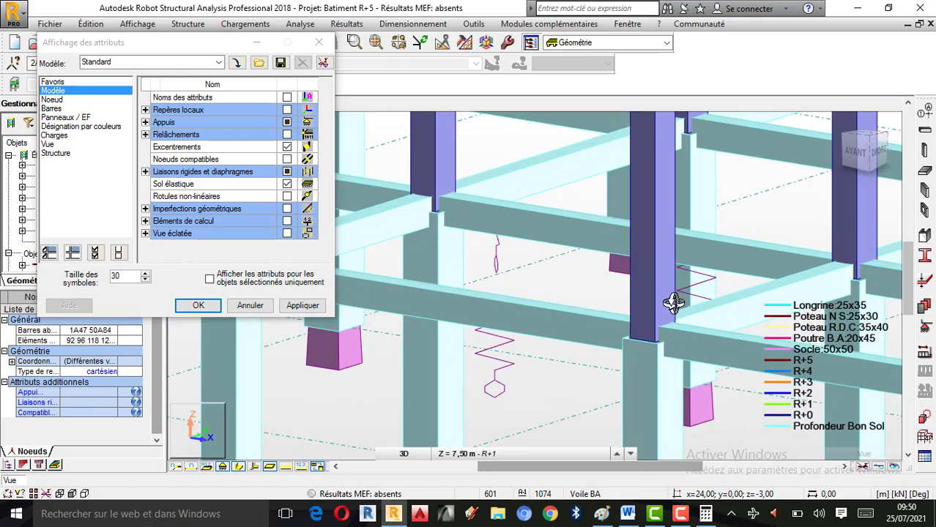
{"action": "scroll", "coordinate": [483, 273], "scroll_direction": "down", "scroll_amount": 3}
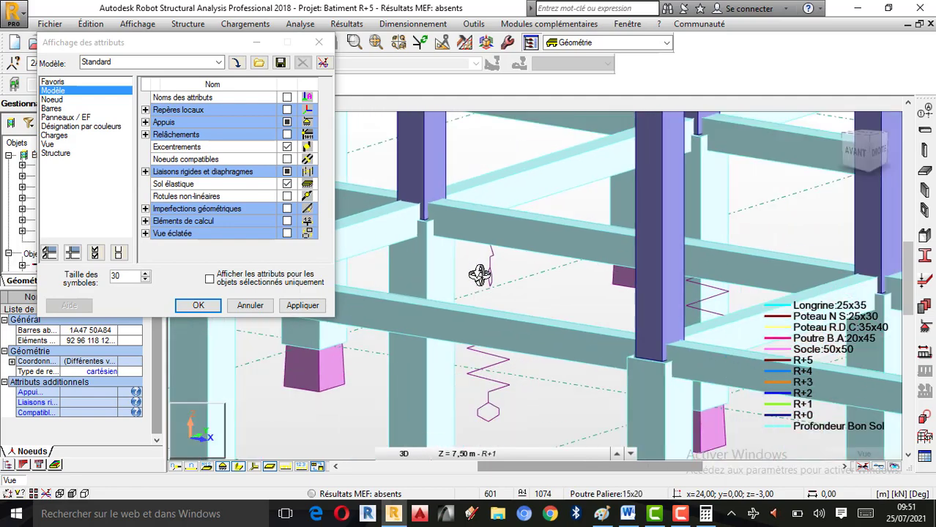
{"action": "scroll", "coordinate": [609, 307], "scroll_direction": "up", "scroll_amount": 3}
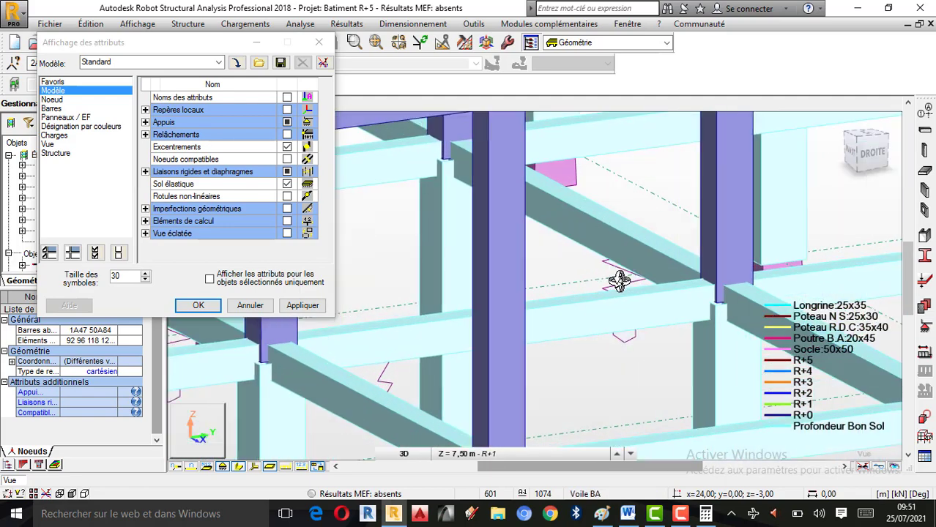
{"action": "left_click_drag", "start_coordinate": [627, 283], "coordinate": [656, 286]}
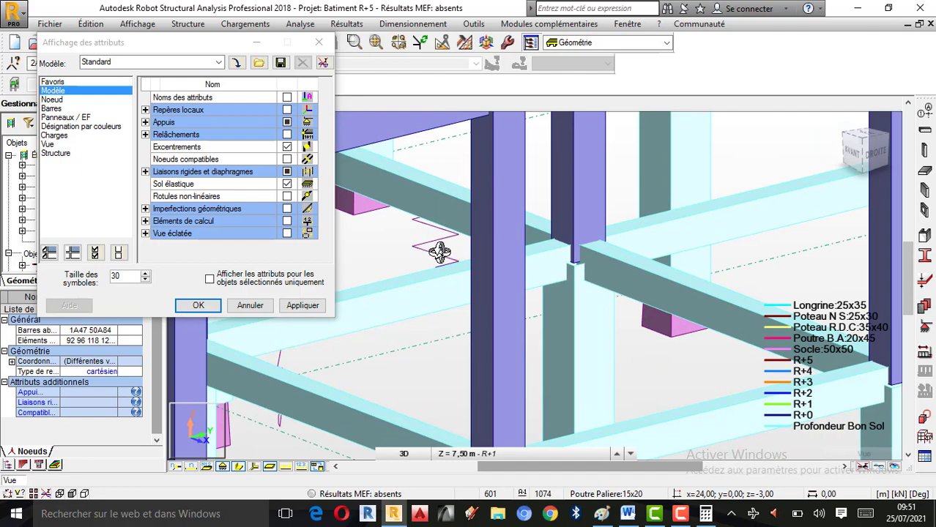
{"action": "left_click_drag", "start_coordinate": [440, 251], "coordinate": [751, 270]}
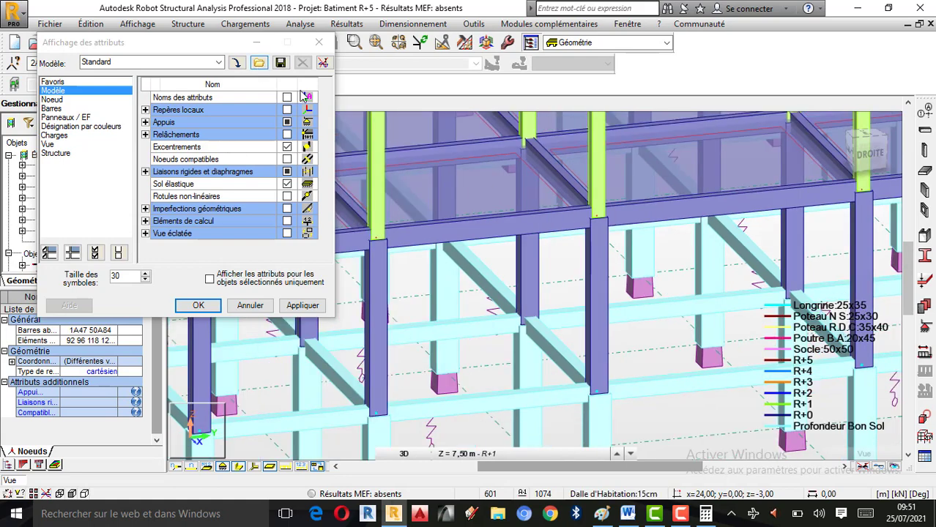
{"action": "left_click", "coordinate": [318, 42]}
Select the ground beams at the Profondeur Bon Sol level and isolate them in a separate editing view.
{"action": "scroll", "coordinate": [570, 272], "scroll_direction": "down", "scroll_amount": 5}
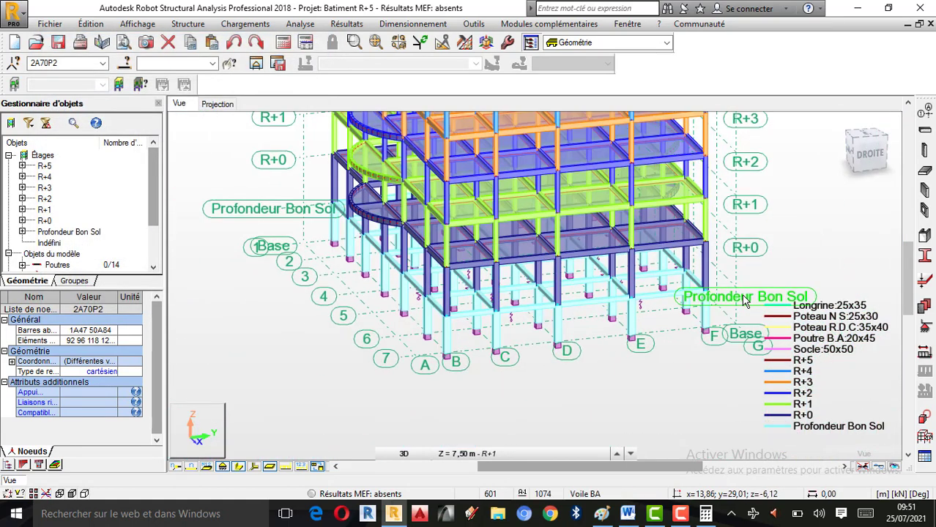
{"action": "left_click", "coordinate": [736, 300]}
{"action": "scroll", "coordinate": [401, 246], "scroll_direction": "up", "scroll_amount": 2}
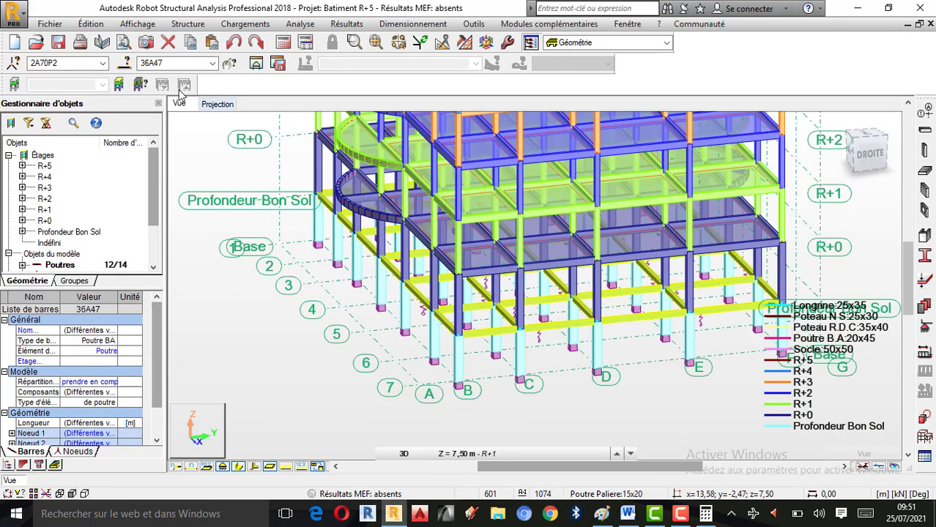
{"action": "left_click", "coordinate": [255, 66]}
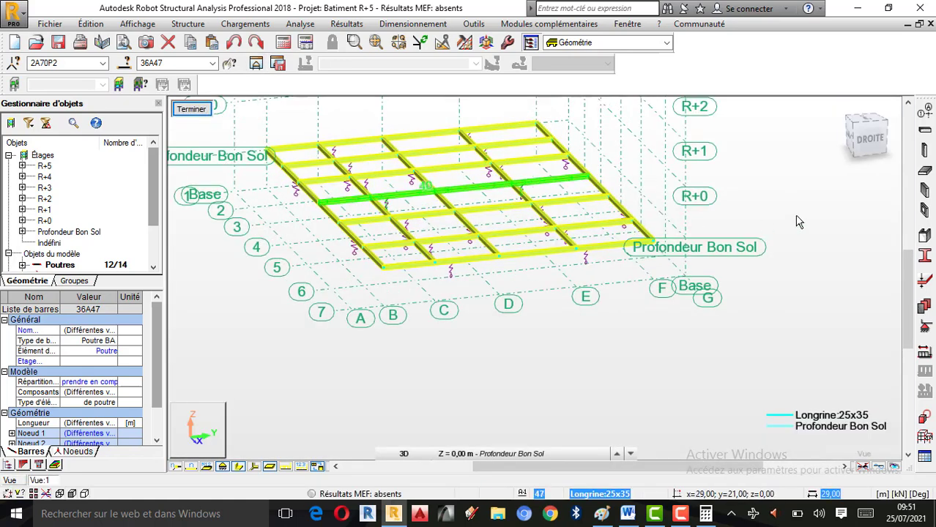
Rotate the isolated ground beam grid in 3D to inspect its elastic soil springs, and clear the beam selection.
{"action": "right_click", "coordinate": [723, 213]}
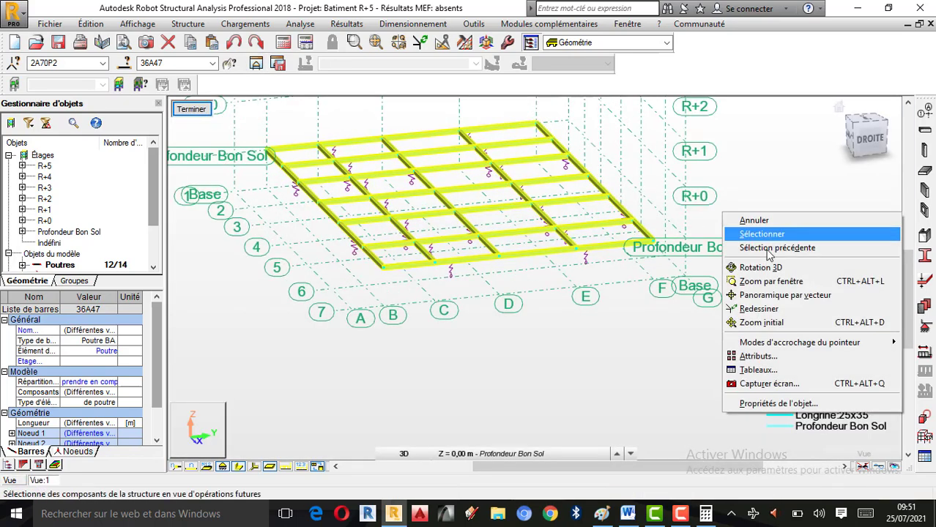
{"action": "left_click", "coordinate": [767, 268]}
{"action": "left_click_drag", "start_coordinate": [653, 294], "coordinate": [543, 252]}
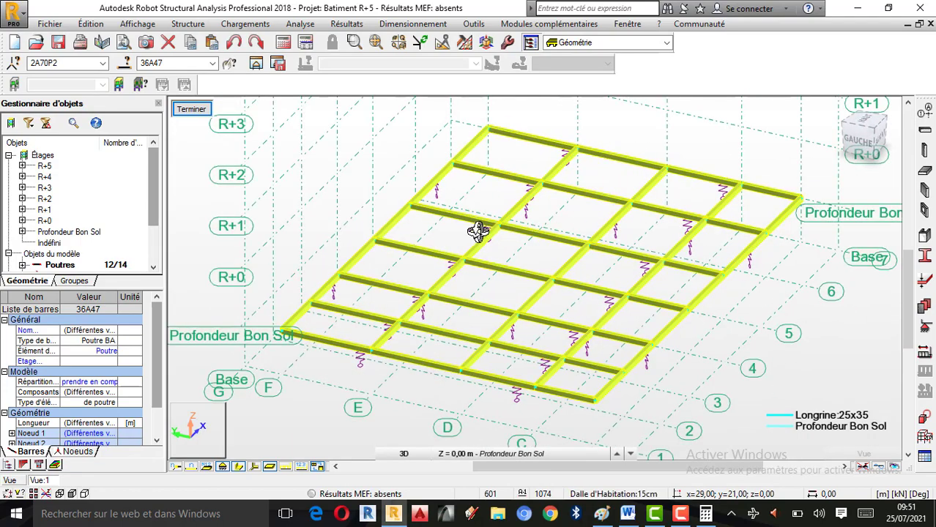
{"action": "left_click_drag", "start_coordinate": [477, 232], "coordinate": [470, 277]}
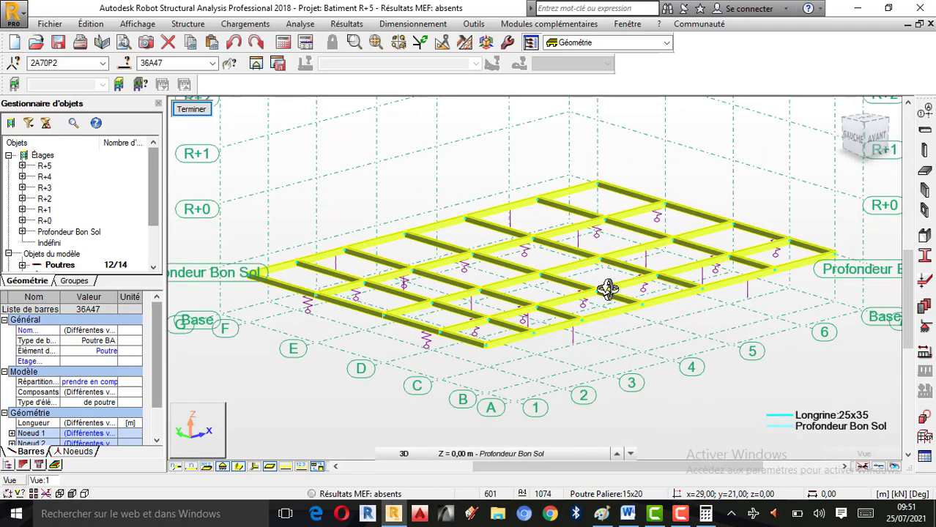
{"action": "left_click", "coordinate": [681, 513]}
{"action": "left_click", "coordinate": [861, 449]}
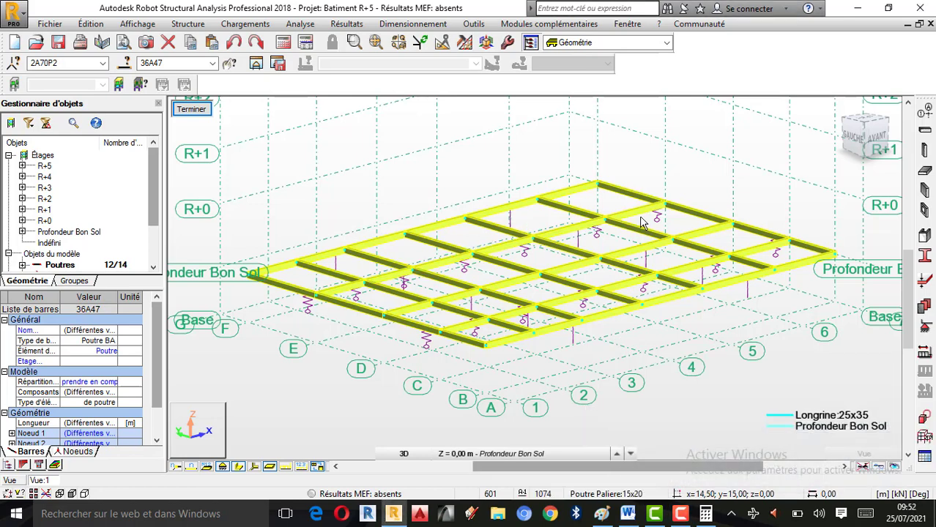
{"action": "scroll", "coordinate": [569, 221], "scroll_direction": "up", "scroll_amount": 1}
{"action": "scroll", "coordinate": [503, 189], "scroll_direction": "down", "scroll_amount": 1}
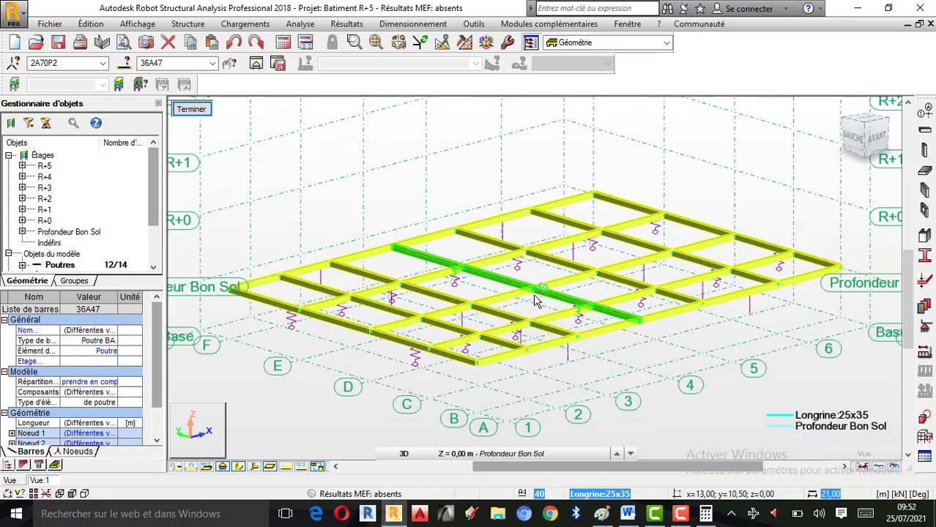
{"action": "left_click", "coordinate": [472, 186]}
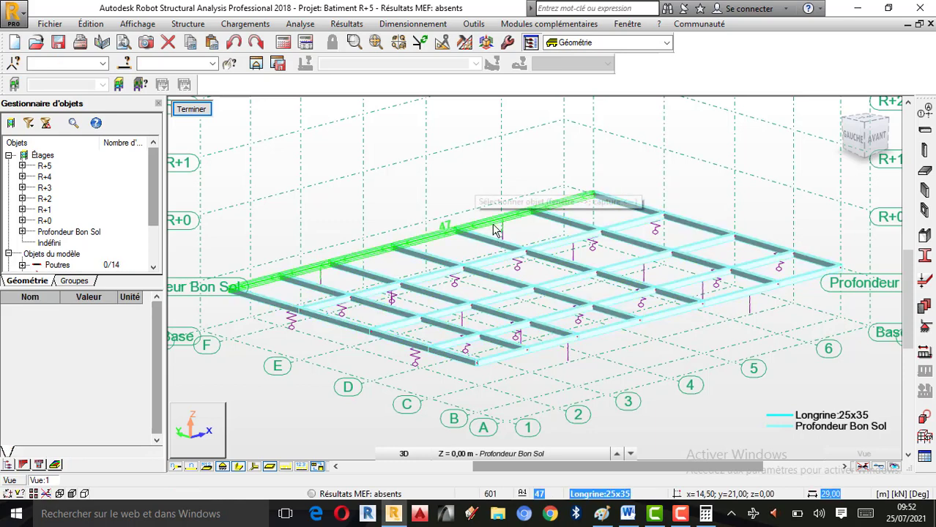
Select all isolated ground beams of the Profondeur Bon Sol grid and divide them at their crossings with the Intersection command.
{"action": "left_click", "coordinate": [488, 222]}
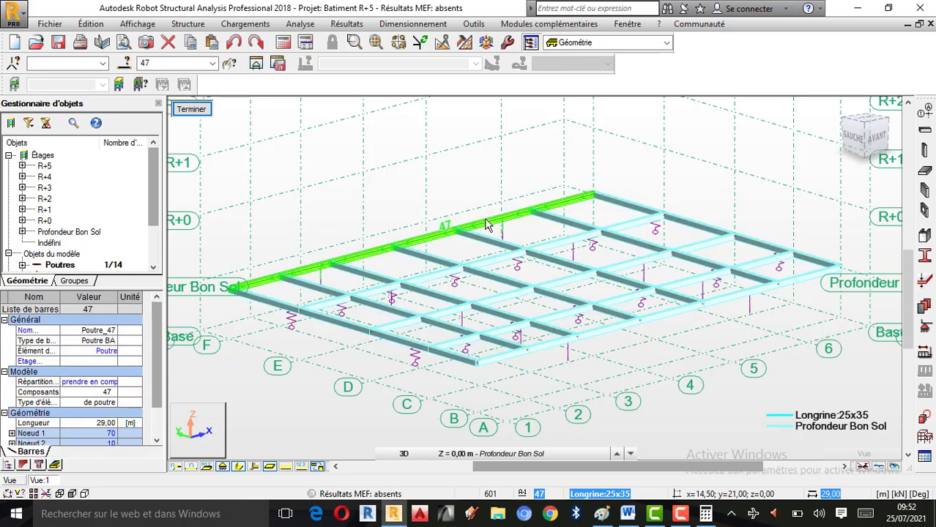
{"action": "left_click", "coordinate": [599, 339]}
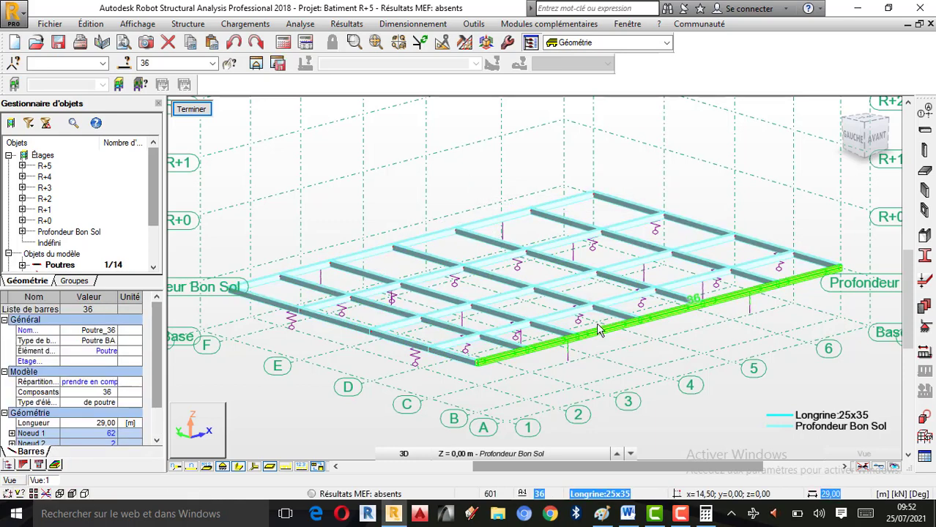
{"action": "left_click", "coordinate": [536, 178]}
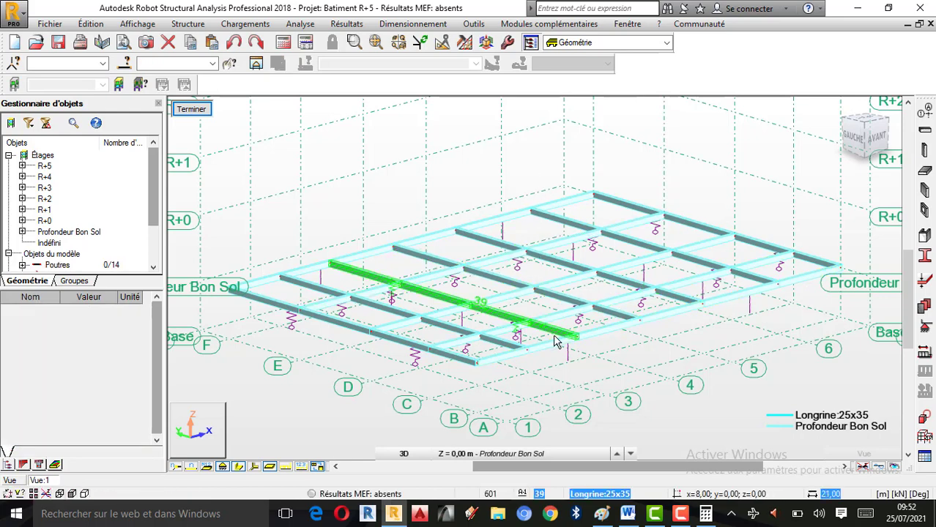
{"action": "key", "text": "ctrl+a"}
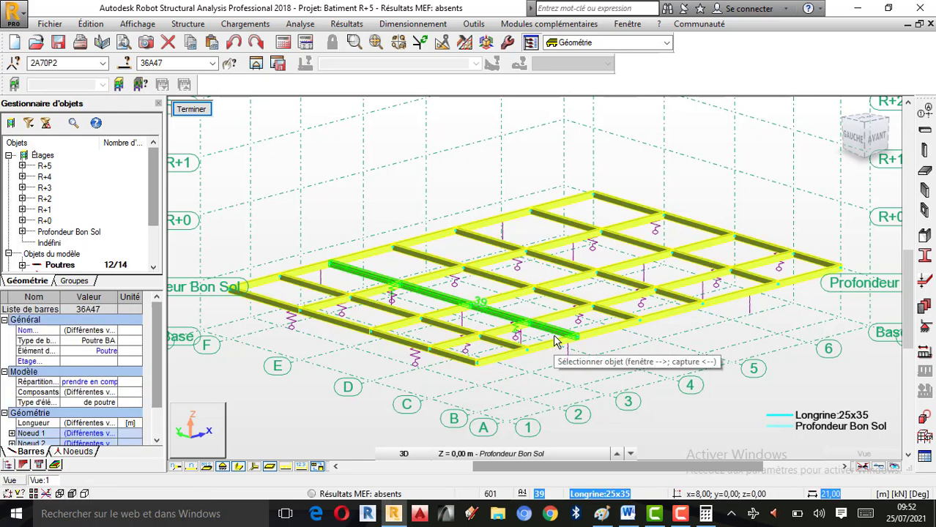
{"action": "left_click", "coordinate": [93, 27]}
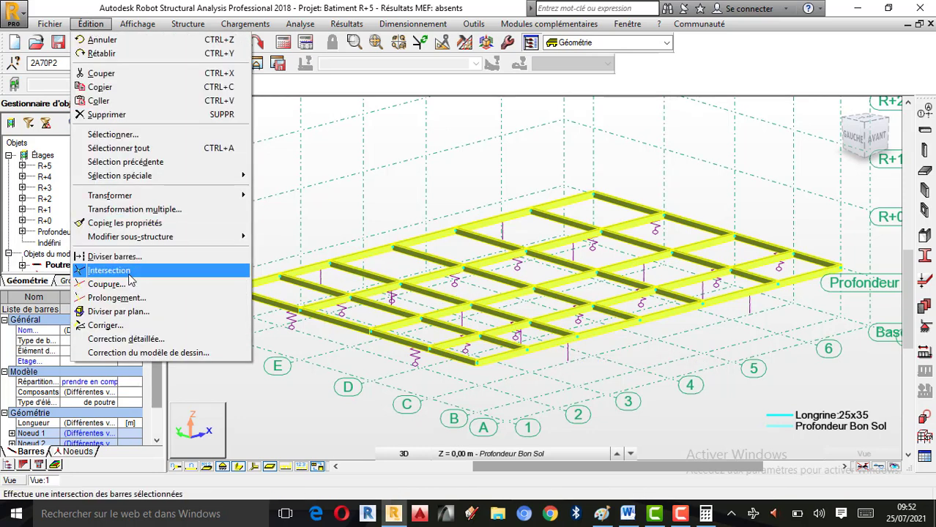
{"action": "left_click", "coordinate": [111, 271]}
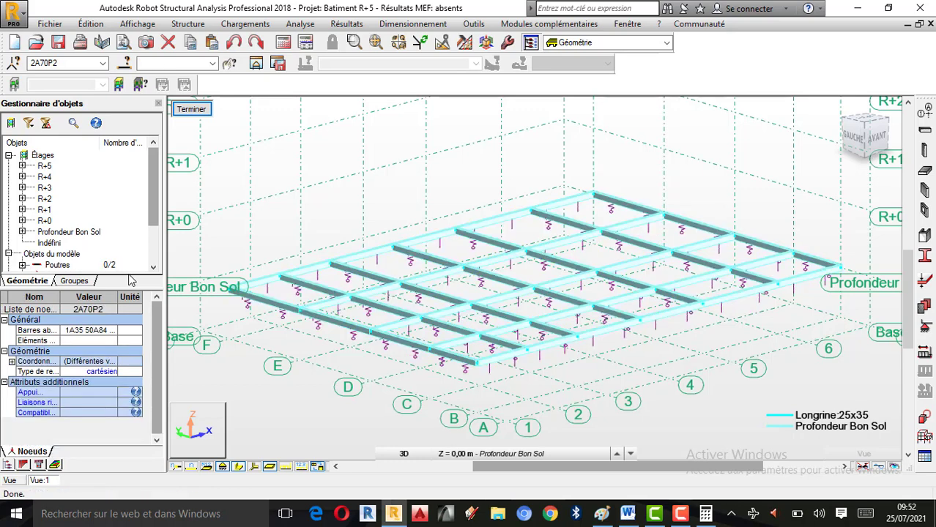
Rotate the isolated grid in 3D to inspect the springs under the divided ground beams, and finish the separate editing view.
{"action": "right_click", "coordinate": [621, 175]}
{"action": "left_click", "coordinate": [597, 226]}
{"action": "left_click_drag", "start_coordinate": [633, 299], "coordinate": [356, 449]}
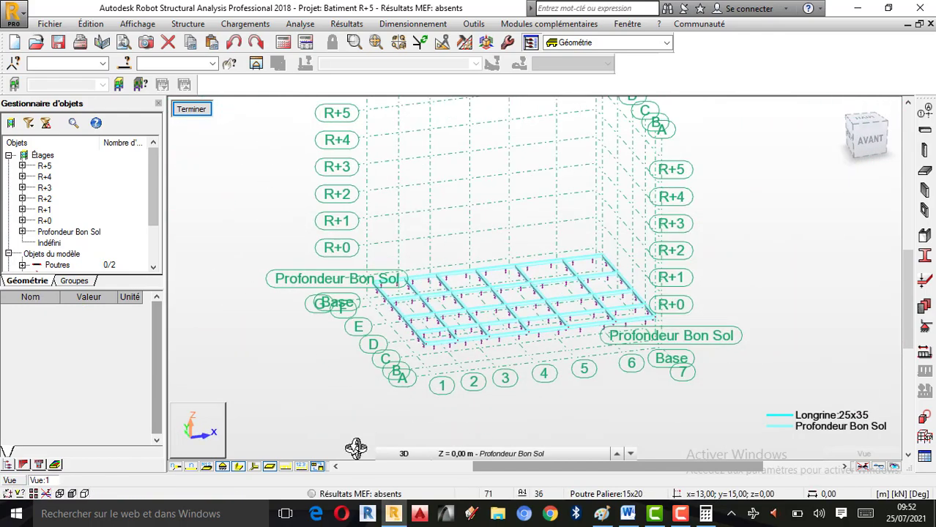
{"action": "left_click", "coordinate": [238, 468]}
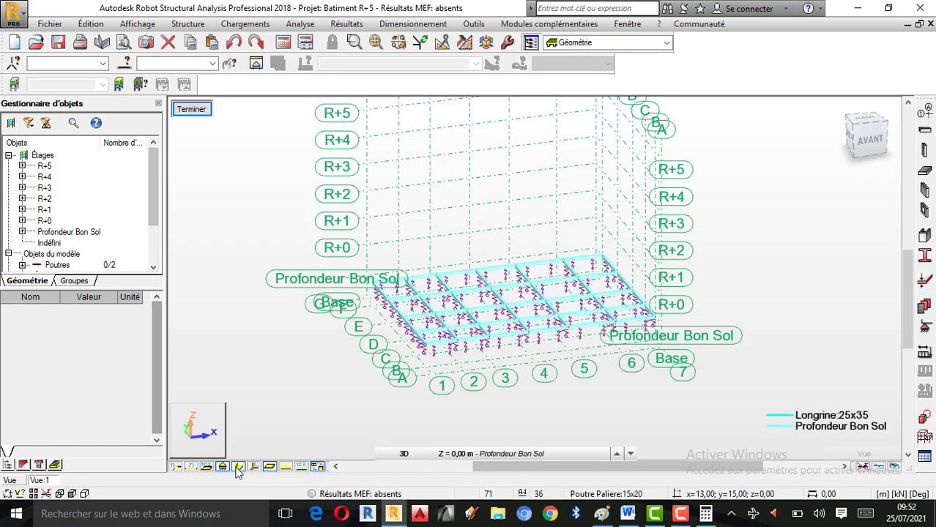
{"action": "left_click_drag", "start_coordinate": [612, 350], "coordinate": [652, 390]}
{"action": "scroll", "coordinate": [625, 376], "scroll_direction": "down", "scroll_amount": 1}
{"action": "scroll", "coordinate": [610, 383], "scroll_direction": "up", "scroll_amount": 3}
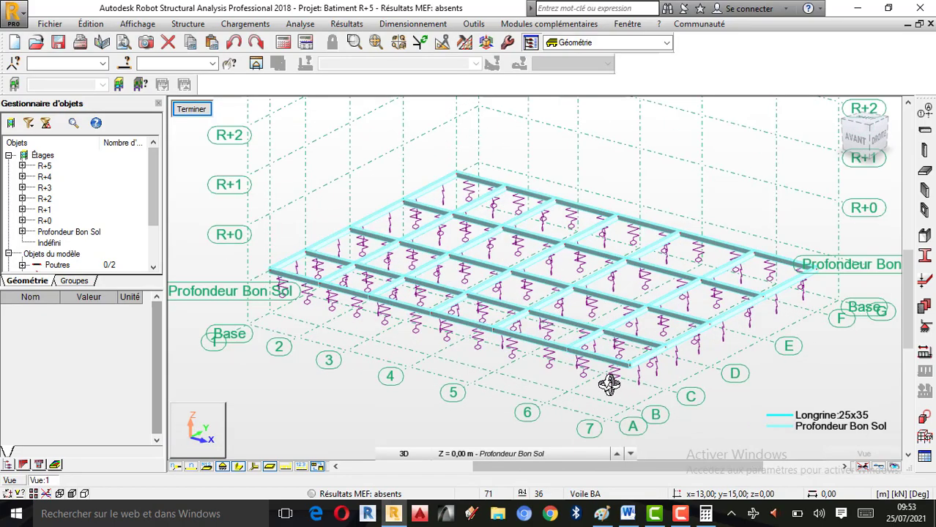
{"action": "scroll", "coordinate": [626, 373], "scroll_direction": "down", "scroll_amount": 2}
{"action": "left_click", "coordinate": [194, 111]}
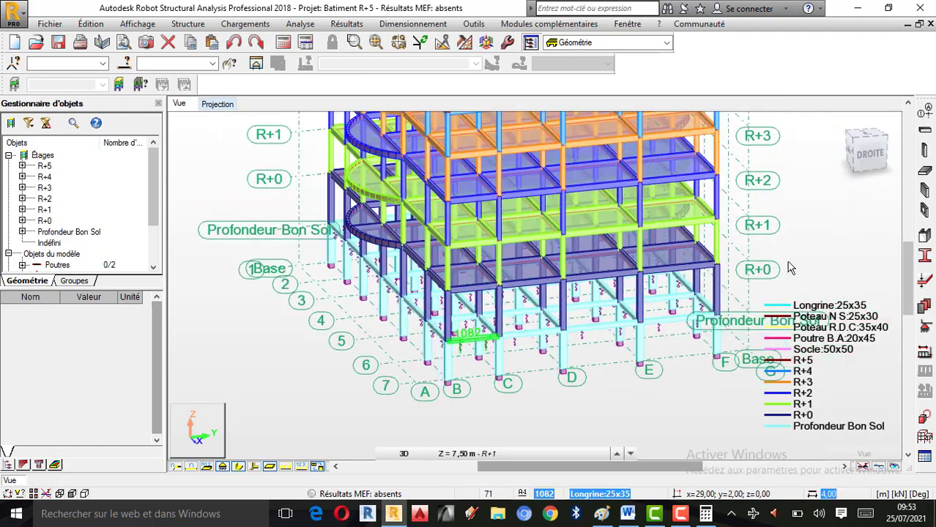
Rotate the full building in 3D to examine the springs under its ground beams, checking the beam segment between axes 4 and 5.
{"action": "right_click", "coordinate": [722, 247]}
{"action": "left_click", "coordinate": [761, 301]}
{"action": "left_click_drag", "start_coordinate": [681, 296], "coordinate": [584, 295]}
{"action": "scroll", "coordinate": [584, 295], "scroll_direction": "up", "scroll_amount": 2}
{"action": "right_click", "coordinate": [538, 404]}
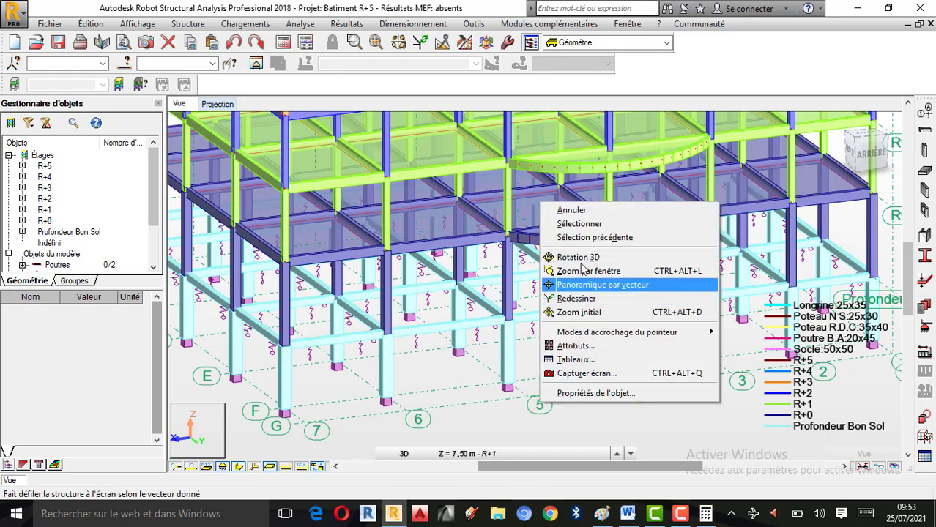
{"action": "left_click", "coordinate": [560, 209]}
{"action": "left_click", "coordinate": [538, 316]}
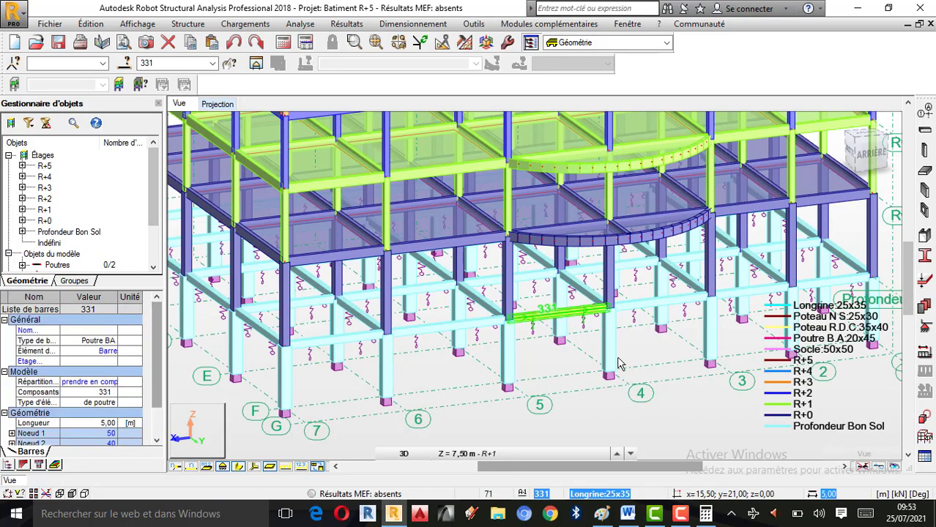
{"action": "left_click", "coordinate": [697, 405]}
{"action": "right_click", "coordinate": [696, 405]}
{"action": "left_click", "coordinate": [671, 261]}
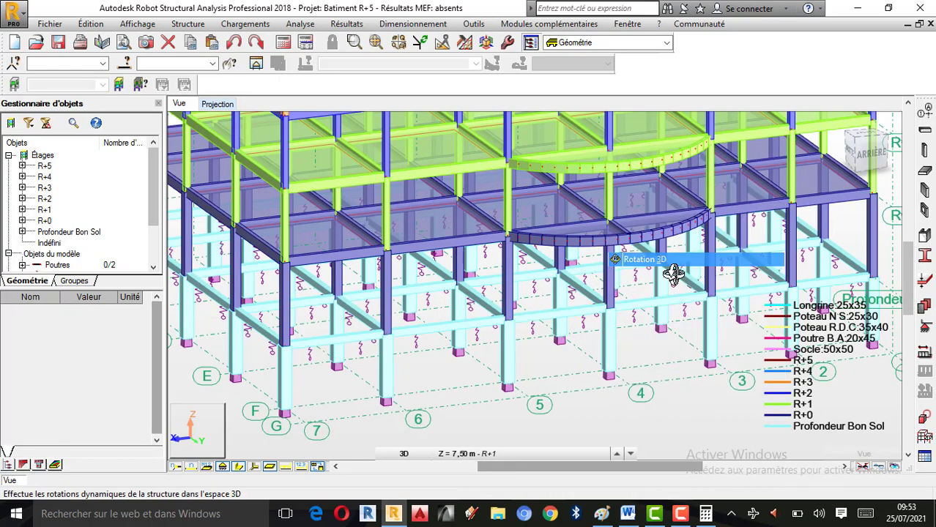
{"action": "left_click_drag", "start_coordinate": [673, 268], "coordinate": [606, 328]}
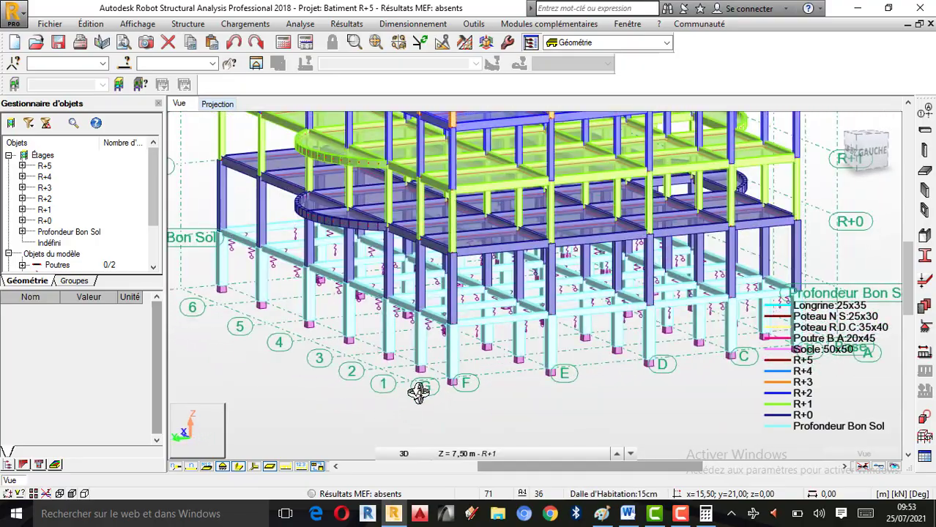
Leave 3D rotation, select the divided ground beam segments at the base of the building and isolate them in a separate editing view.
{"action": "right_click", "coordinate": [395, 410]}
{"action": "left_click", "coordinate": [333, 218]}
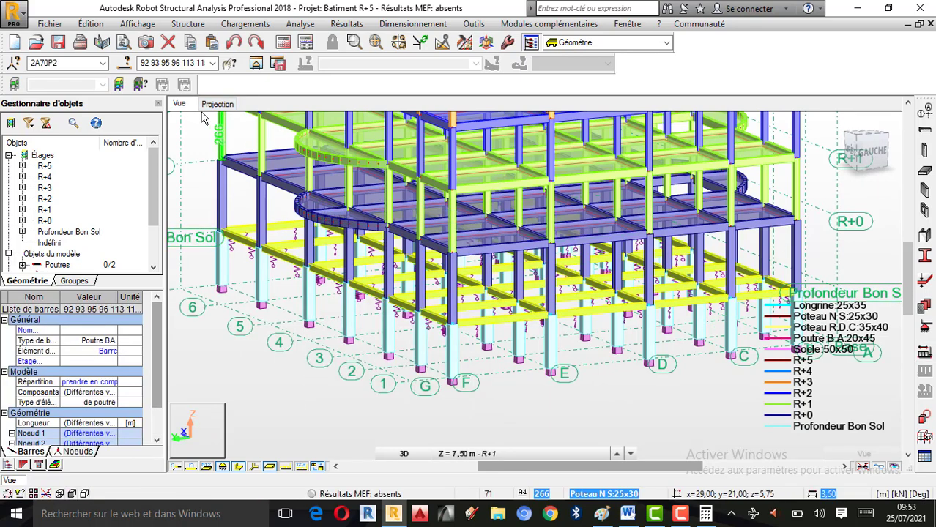
{"action": "left_click", "coordinate": [258, 64]}
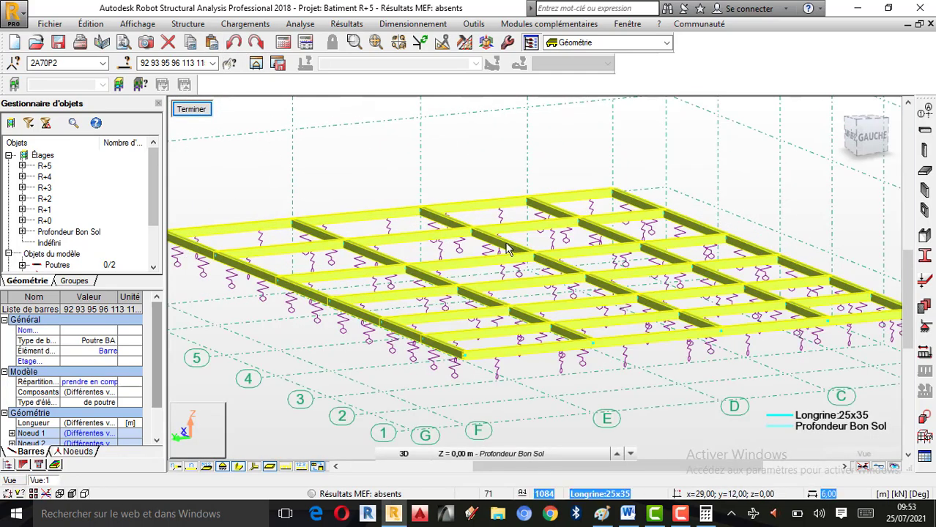
Examine the springs along the isolated ground beam segments from several 3D angles and zoom levels.
{"action": "scroll", "coordinate": [425, 267], "scroll_direction": "up", "scroll_amount": 2}
{"action": "right_click", "coordinate": [570, 183]}
{"action": "left_click", "coordinate": [638, 236]}
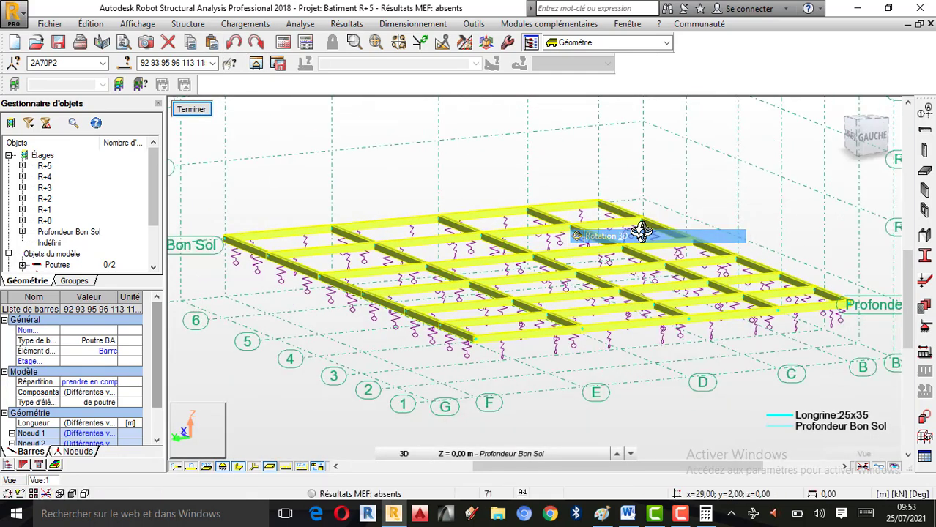
{"action": "left_click_drag", "start_coordinate": [639, 233], "coordinate": [616, 253]}
{"action": "left_click_drag", "start_coordinate": [446, 279], "coordinate": [628, 277]}
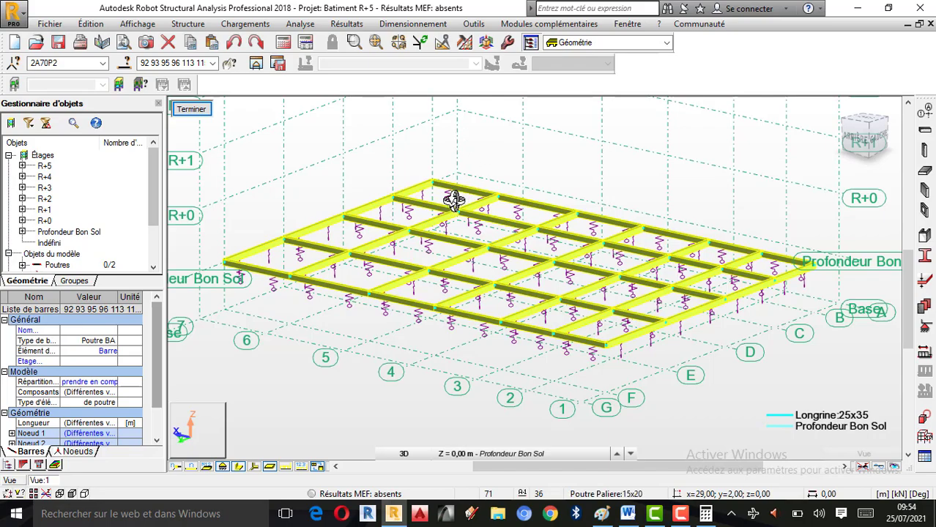
{"action": "left_click_drag", "start_coordinate": [454, 199], "coordinate": [629, 323]}
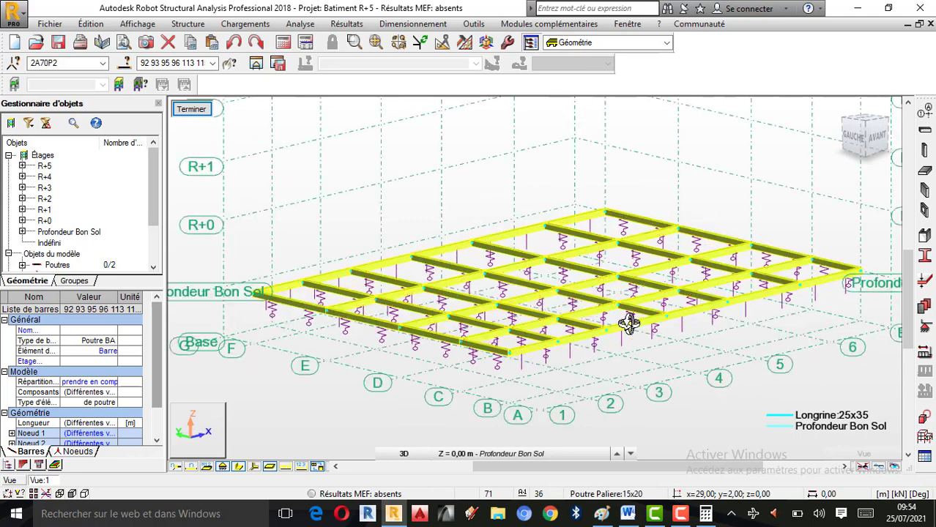
{"action": "left_click_drag", "start_coordinate": [689, 322], "coordinate": [606, 271]}
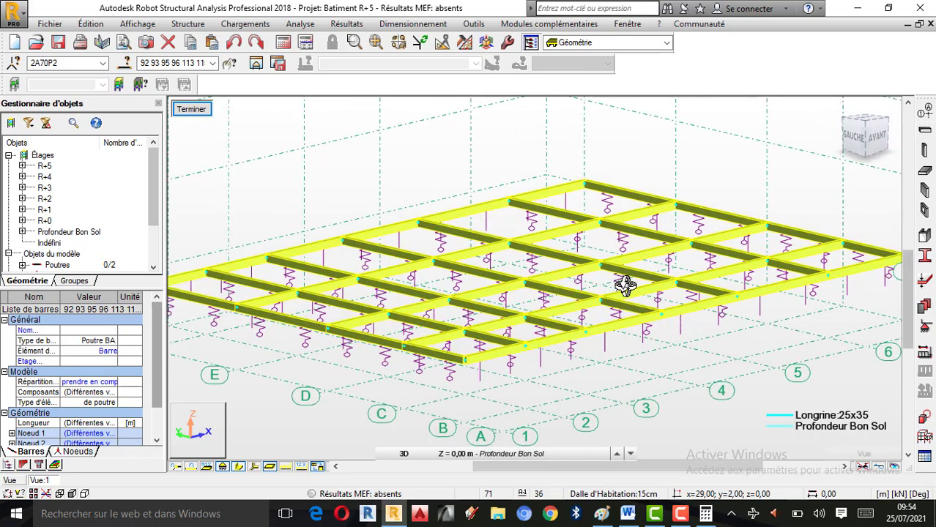
{"action": "scroll", "coordinate": [625, 285], "scroll_direction": "down", "scroll_amount": 1}
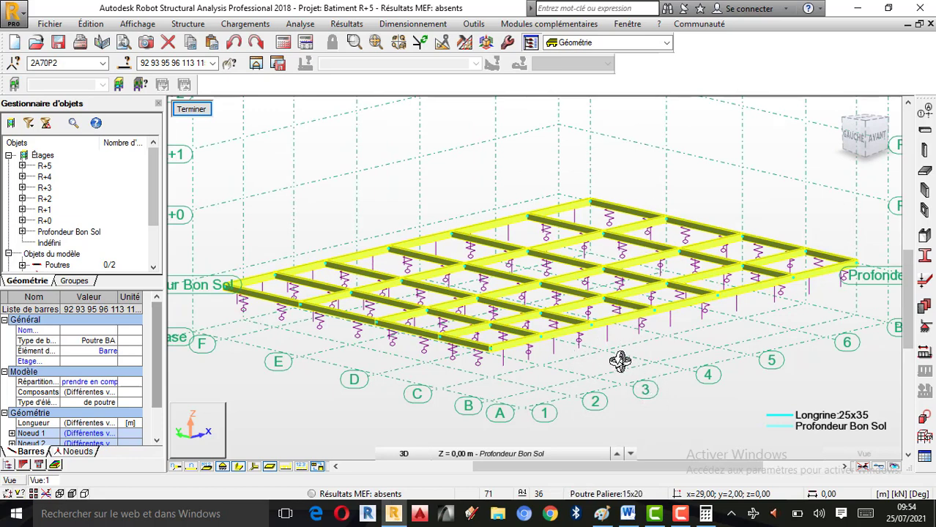
{"action": "scroll", "coordinate": [597, 311], "scroll_direction": "up", "scroll_amount": 2}
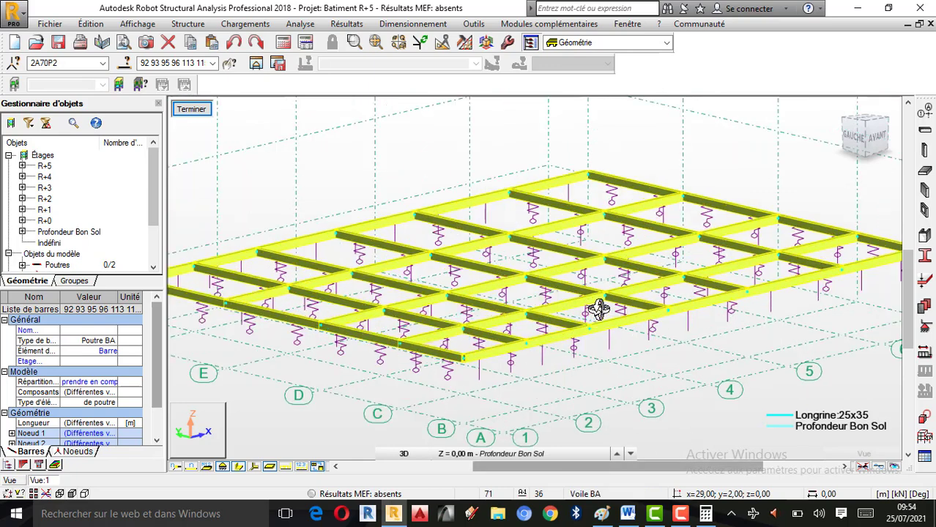
{"action": "scroll", "coordinate": [503, 330], "scroll_direction": "up", "scroll_amount": 2}
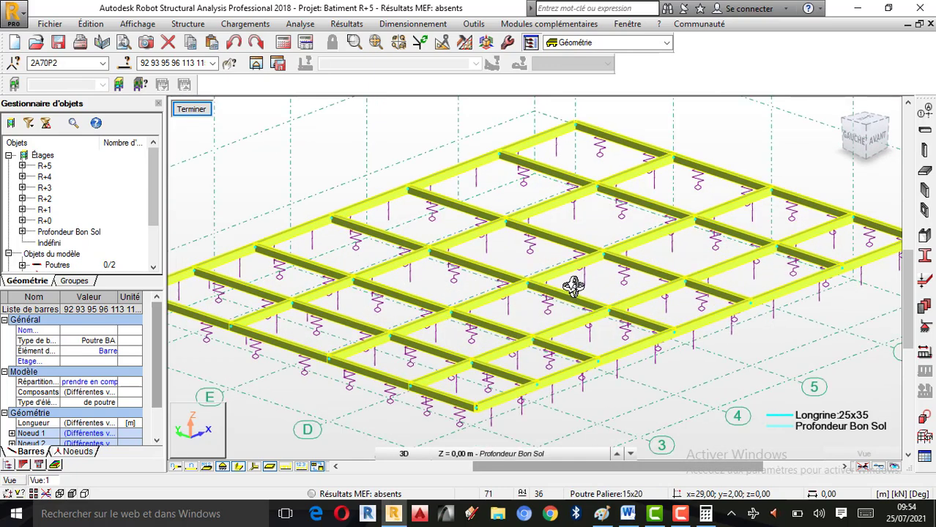
{"action": "scroll", "coordinate": [558, 277], "scroll_direction": "down", "scroll_amount": 2}
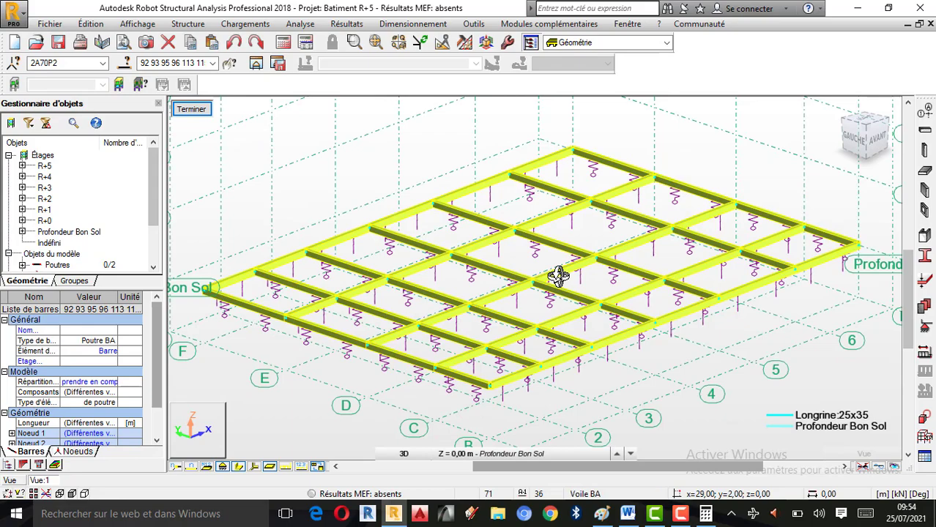
{"action": "mouse_move", "coordinate": [617, 274]}
{"action": "left_mouse_down"}
{"action": "mouse_move", "coordinate": [628, 289]}
{"action": "mouse_move", "coordinate": [650, 278]}
{"action": "mouse_move", "coordinate": [721, 287]}
{"action": "mouse_move", "coordinate": [634, 281]}
{"action": "mouse_move", "coordinate": [721, 313]}
{"action": "left_mouse_up"}
Switch to Paint and sketch a ground beam with upward soil reaction arrows in yellow beneath the load calculations.
{"action": "left_click", "coordinate": [602, 514]}
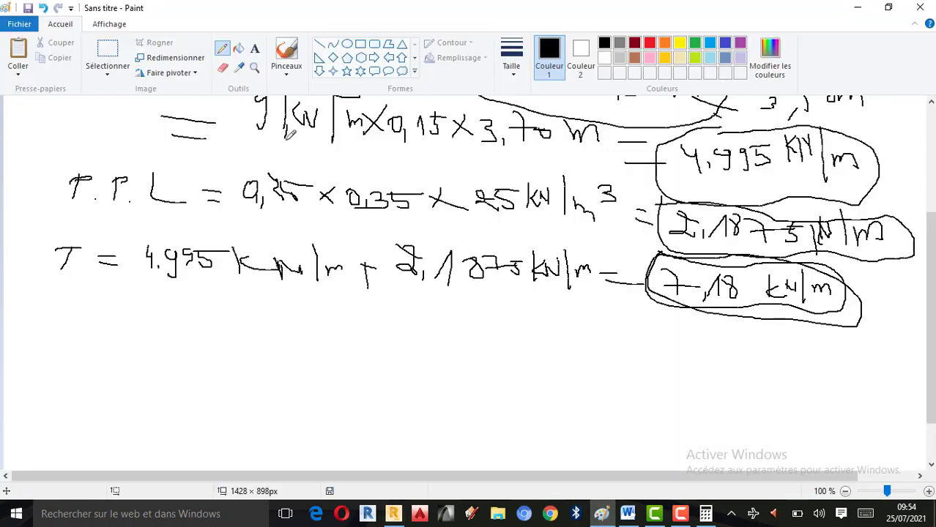
{"action": "left_click", "coordinate": [512, 62]}
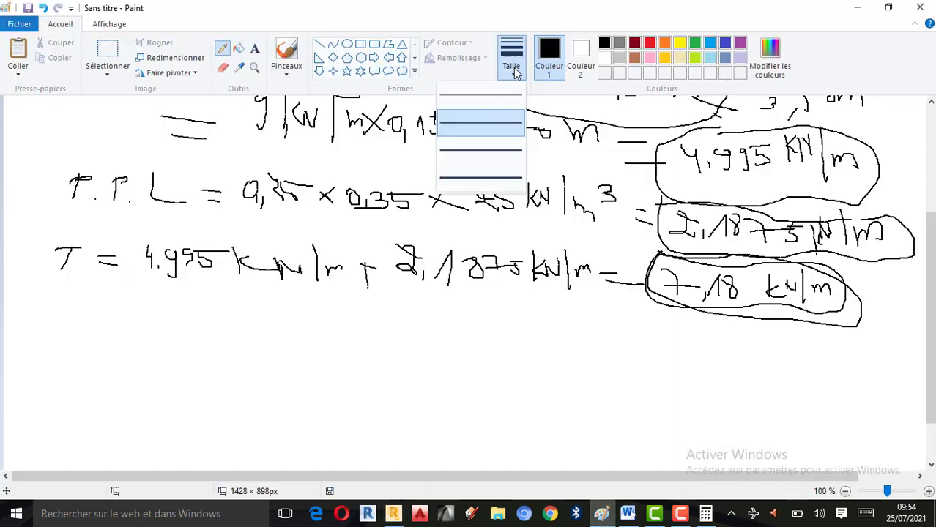
{"action": "left_click", "coordinate": [490, 128]}
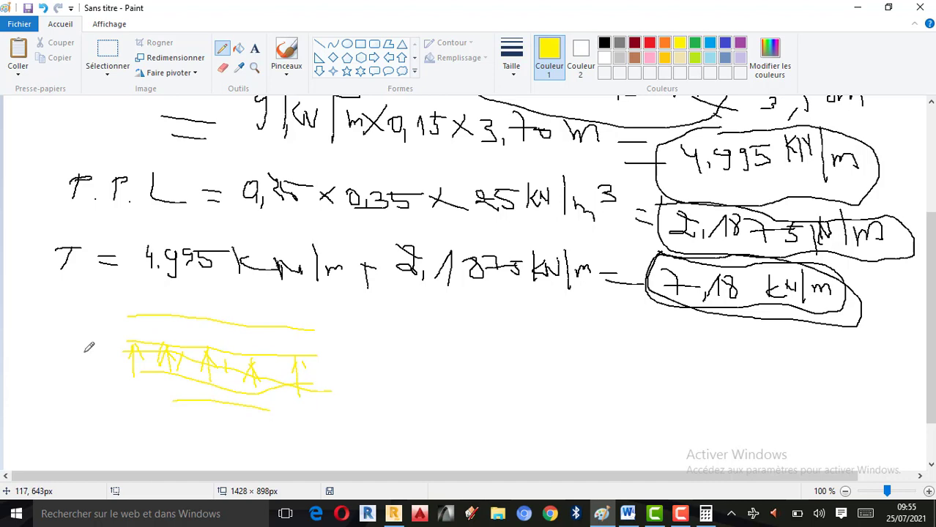
{"action": "left_click_drag", "start_coordinate": [86, 353], "coordinate": [119, 366]}
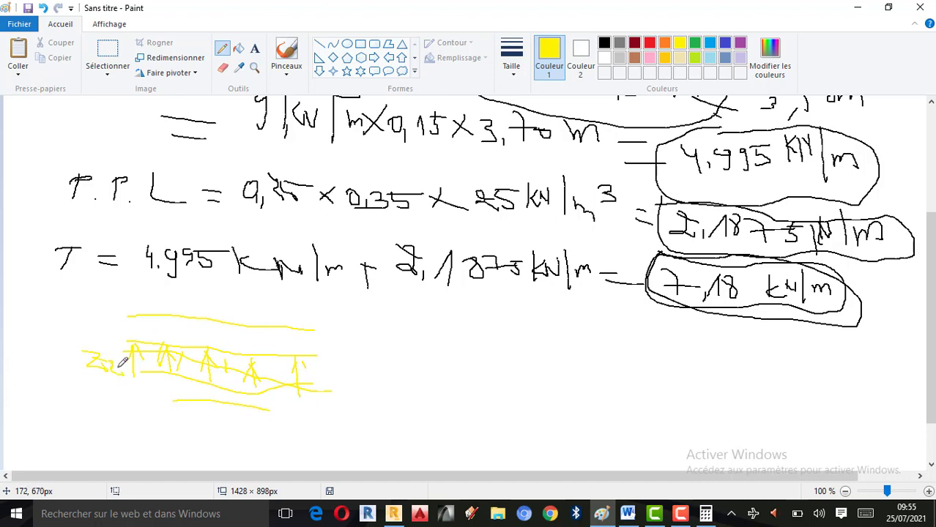
{"action": "left_click_drag", "start_coordinate": [141, 319], "coordinate": [139, 386]}
{"action": "mouse_move", "coordinate": [140, 348]}
{"action": "left_mouse_down"}
{"action": "mouse_move", "coordinate": [148, 378]}
{"action": "mouse_move", "coordinate": [172, 383]}
{"action": "left_mouse_up"}
{"action": "mouse_move", "coordinate": [211, 348]}
{"action": "left_mouse_down"}
{"action": "mouse_move", "coordinate": [212, 401]}
{"action": "mouse_move", "coordinate": [261, 364]}
{"action": "left_mouse_up"}
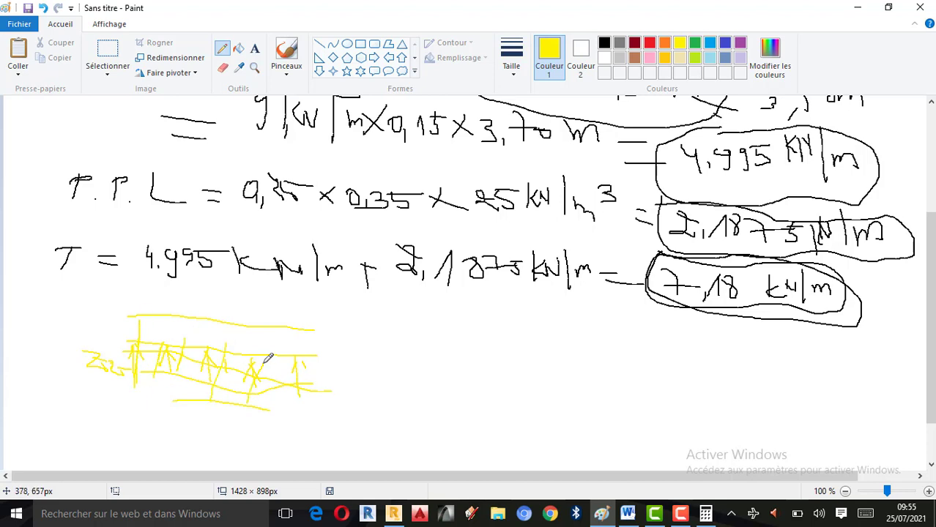
{"action": "left_click_drag", "start_coordinate": [274, 409], "coordinate": [284, 368]}
Draw two horizontal yellow lines beside the first sketch and a green brickwork strip directly beneath them.
{"action": "left_click_drag", "start_coordinate": [431, 333], "coordinate": [590, 342]}
{"action": "left_click_drag", "start_coordinate": [430, 360], "coordinate": [609, 360]}
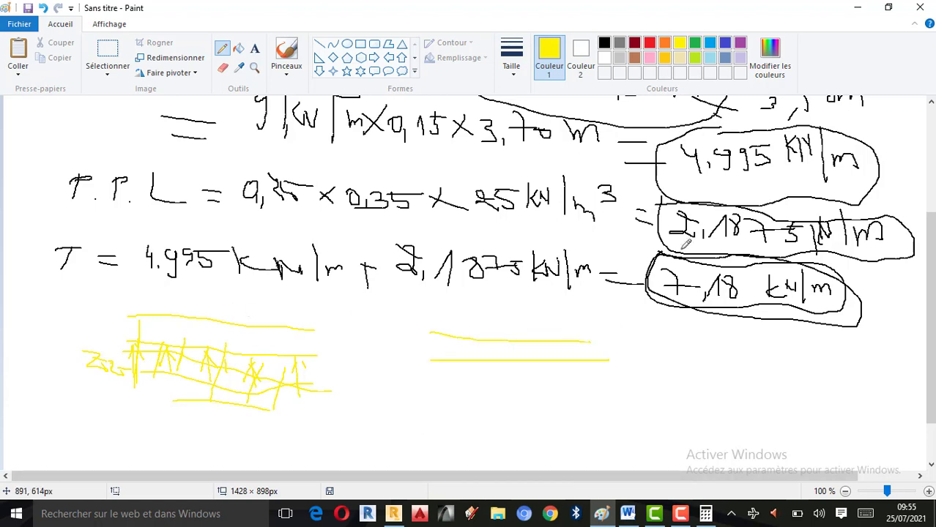
{"action": "left_click", "coordinate": [695, 44]}
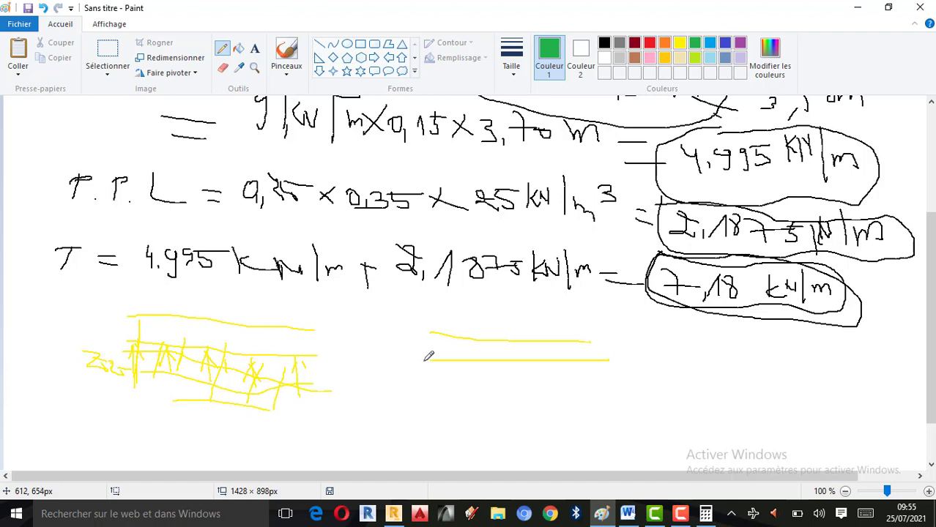
{"action": "left_click_drag", "start_coordinate": [424, 360], "coordinate": [620, 361]}
{"action": "left_click_drag", "start_coordinate": [423, 391], "coordinate": [625, 393]}
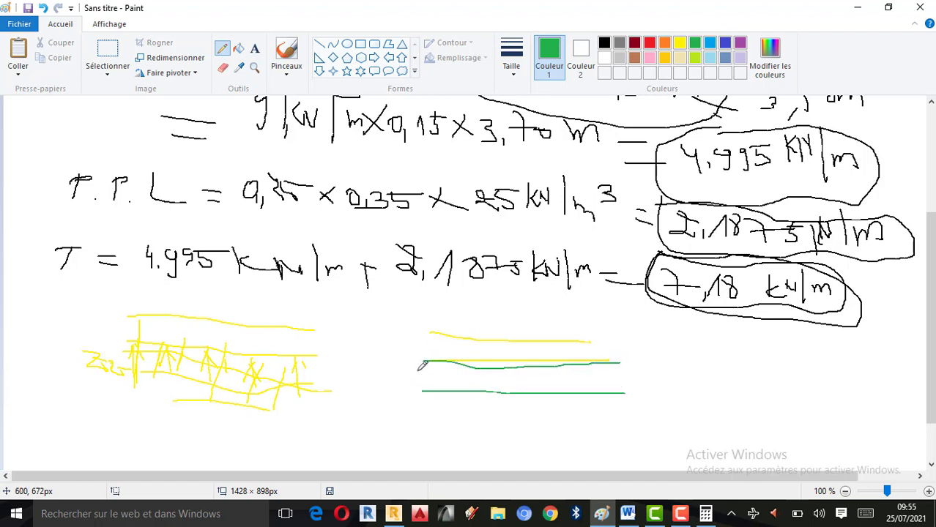
{"action": "left_click_drag", "start_coordinate": [423, 362], "coordinate": [424, 390]}
{"action": "mouse_move", "coordinate": [452, 359]}
{"action": "left_mouse_down"}
{"action": "mouse_move", "coordinate": [484, 370]}
{"action": "mouse_move", "coordinate": [480, 379]}
{"action": "mouse_move", "coordinate": [512, 375]}
{"action": "mouse_move", "coordinate": [512, 391]}
{"action": "mouse_move", "coordinate": [607, 363]}
{"action": "mouse_move", "coordinate": [591, 399]}
{"action": "left_mouse_up"}
{"action": "left_click_drag", "start_coordinate": [630, 369], "coordinate": [639, 394]}
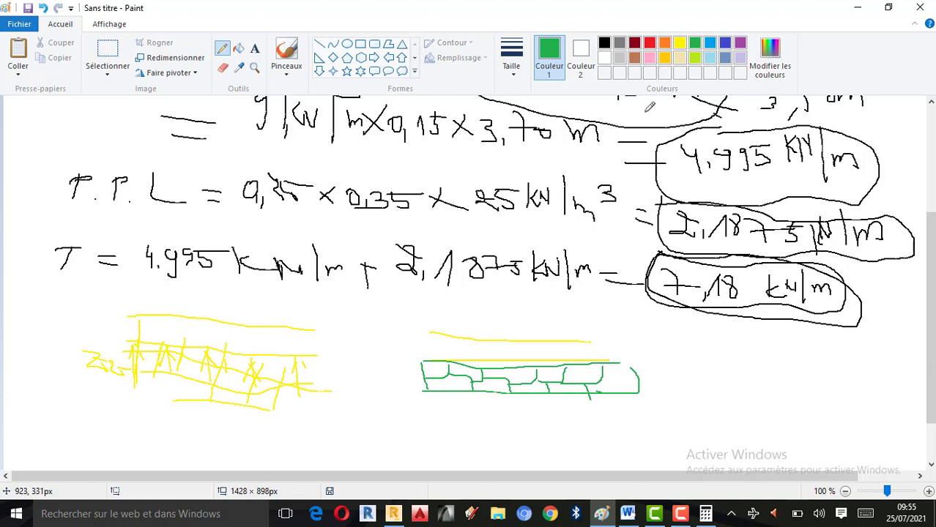
Draw two yellow lines under the green brickwork strip and add a row of upward arrows across them.
{"action": "left_click", "coordinate": [679, 42]}
{"action": "left_click_drag", "start_coordinate": [423, 392], "coordinate": [645, 395]}
{"action": "left_click_drag", "start_coordinate": [426, 414], "coordinate": [641, 414]}
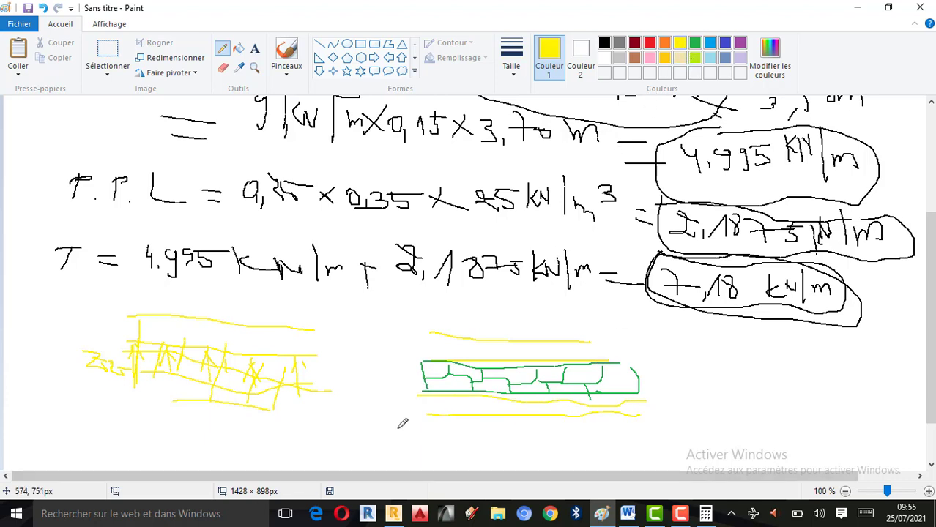
{"action": "mouse_move", "coordinate": [442, 400]}
{"action": "left_mouse_down"}
{"action": "mouse_move", "coordinate": [442, 425]}
{"action": "mouse_move", "coordinate": [477, 423]}
{"action": "mouse_move", "coordinate": [479, 405]}
{"action": "mouse_move", "coordinate": [509, 425]}
{"action": "mouse_move", "coordinate": [512, 408]}
{"action": "mouse_move", "coordinate": [529, 428]}
{"action": "mouse_move", "coordinate": [534, 404]}
{"action": "mouse_move", "coordinate": [563, 428]}
{"action": "mouse_move", "coordinate": [568, 400]}
{"action": "mouse_move", "coordinate": [601, 430]}
{"action": "mouse_move", "coordinate": [634, 433]}
{"action": "mouse_move", "coordinate": [631, 411]}
{"action": "left_mouse_up"}
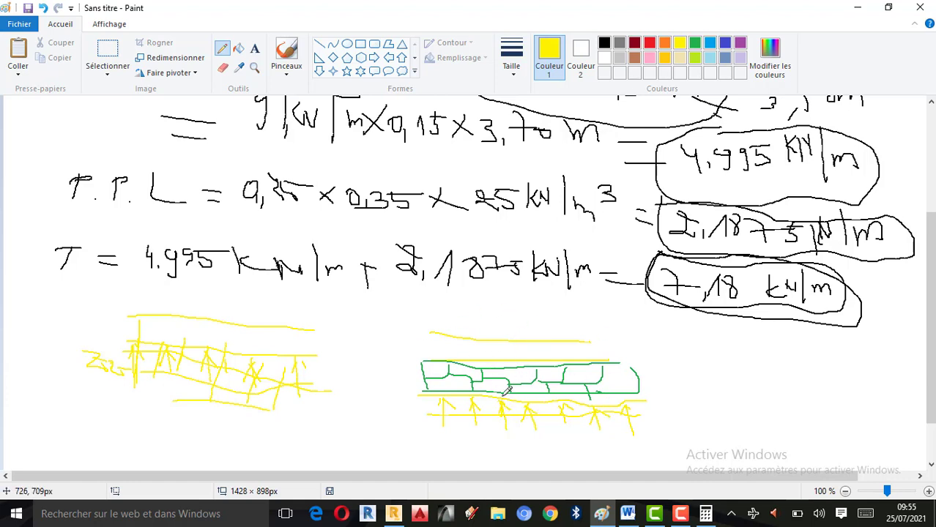
Scribble a filled yellow spot on the lower edge of the green brickwork strip and retrace the yellow beam lines above it.
{"action": "mouse_move", "coordinate": [507, 390]}
{"action": "left_mouse_down"}
{"action": "mouse_move", "coordinate": [498, 396]}
{"action": "mouse_move", "coordinate": [511, 394]}
{"action": "mouse_move", "coordinate": [513, 381]}
{"action": "mouse_move", "coordinate": [516, 389]}
{"action": "mouse_move", "coordinate": [493, 389]}
{"action": "mouse_move", "coordinate": [518, 394]}
{"action": "left_mouse_up"}
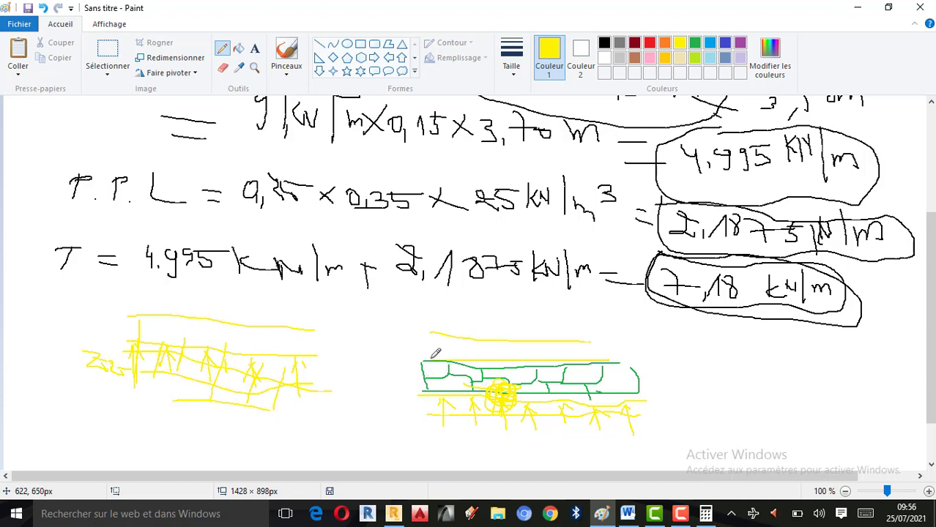
{"action": "left_click_drag", "start_coordinate": [431, 359], "coordinate": [611, 360]}
{"action": "left_click_drag", "start_coordinate": [430, 335], "coordinate": [611, 337]}
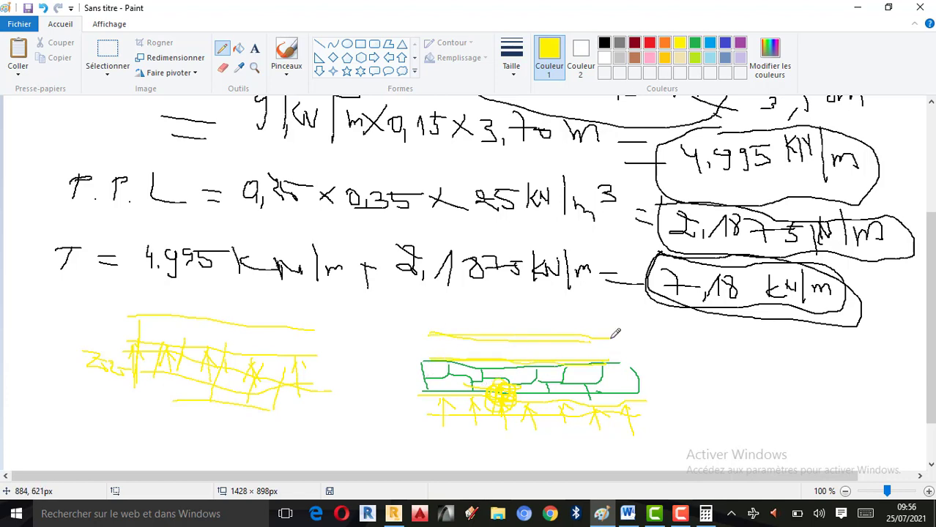
{"action": "left_click_drag", "start_coordinate": [462, 340], "coordinate": [606, 345]}
{"action": "left_click_drag", "start_coordinate": [511, 339], "coordinate": [612, 344]}
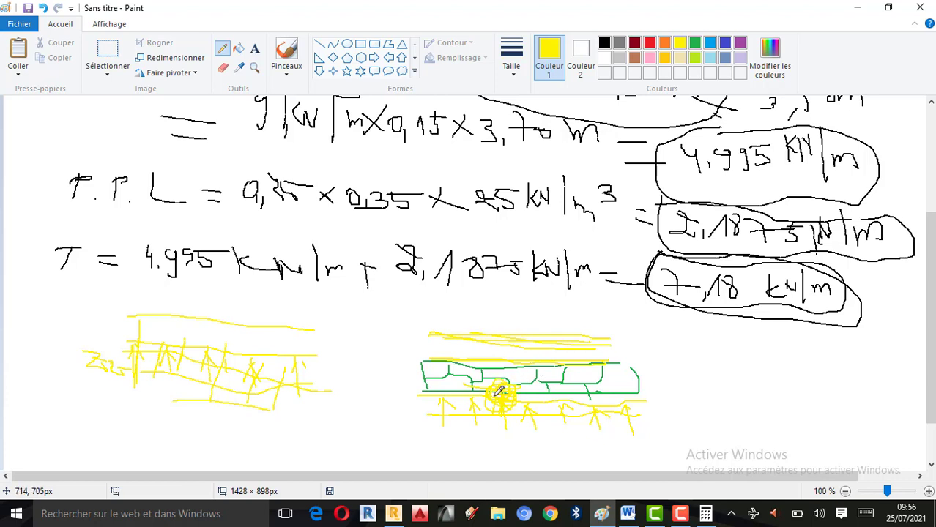
Draw a yellow curly mark beside the brickwork sketch and write a circled "KZ" label next to it.
{"action": "mouse_move", "coordinate": [634, 353]}
{"action": "left_mouse_down"}
{"action": "mouse_move", "coordinate": [674, 371]}
{"action": "mouse_move", "coordinate": [661, 415]}
{"action": "left_mouse_up"}
{"action": "left_click_drag", "start_coordinate": [688, 360], "coordinate": [739, 381]}
{"action": "mouse_move", "coordinate": [701, 352]}
{"action": "left_mouse_down"}
{"action": "mouse_move", "coordinate": [676, 378]}
{"action": "mouse_move", "coordinate": [688, 359]}
{"action": "left_mouse_up"}
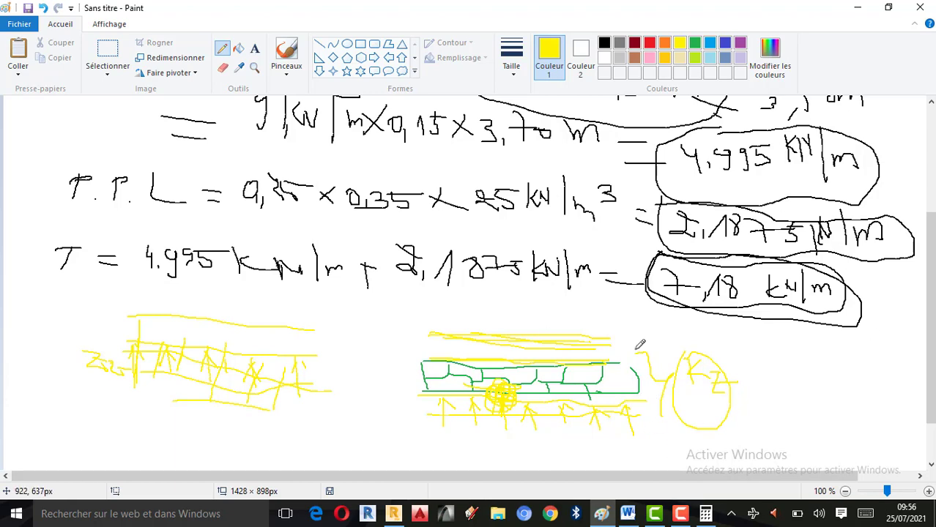
Switch to Robot Structural Analysis and examine the soil springs under the isolated ground beam grid from several 3D angles.
{"action": "scroll", "coordinate": [624, 307], "scroll_direction": "up", "scroll_amount": 3}
{"action": "scroll", "coordinate": [585, 306], "scroll_direction": "down", "scroll_amount": 3}
{"action": "left_click", "coordinate": [393, 514]}
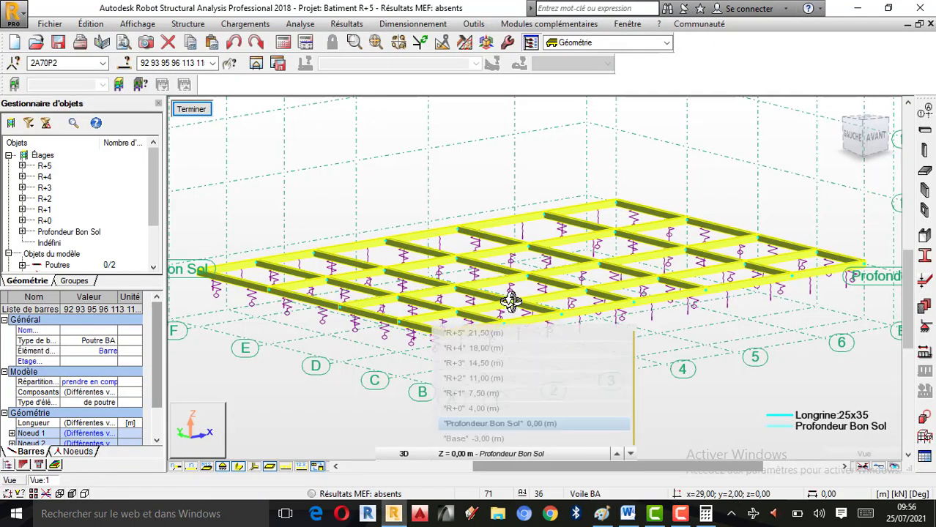
{"action": "scroll", "coordinate": [508, 287], "scroll_direction": "up", "scroll_amount": 4}
{"action": "scroll", "coordinate": [516, 289], "scroll_direction": "down", "scroll_amount": 4}
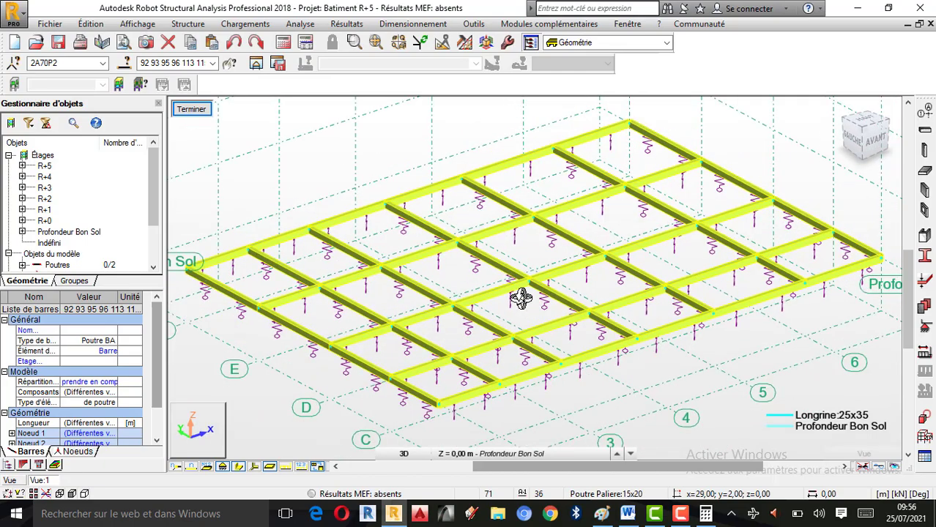
{"action": "left_click_drag", "start_coordinate": [545, 293], "coordinate": [710, 310]}
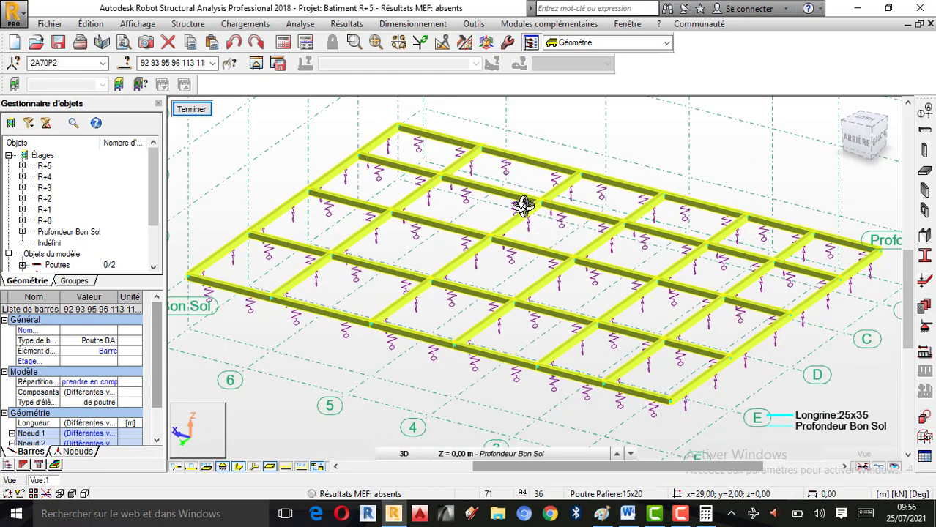
{"action": "left_click", "coordinate": [681, 514]}
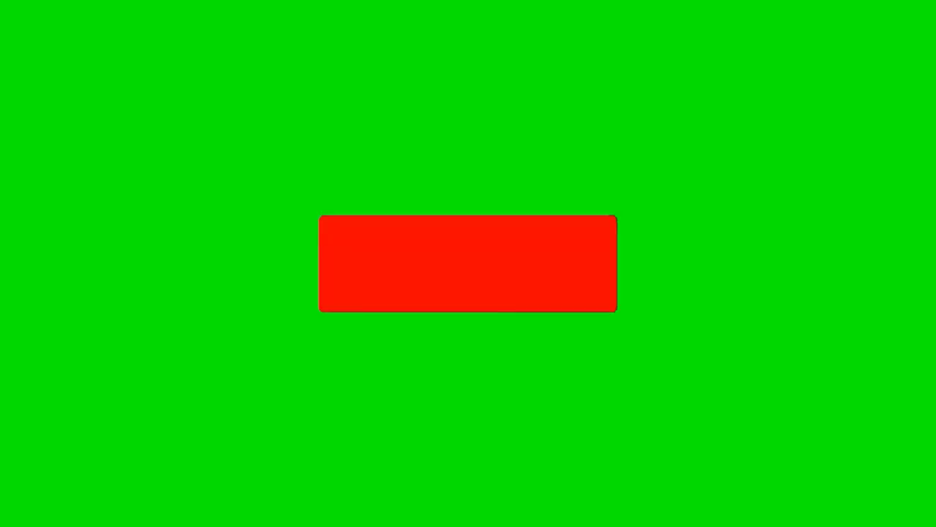